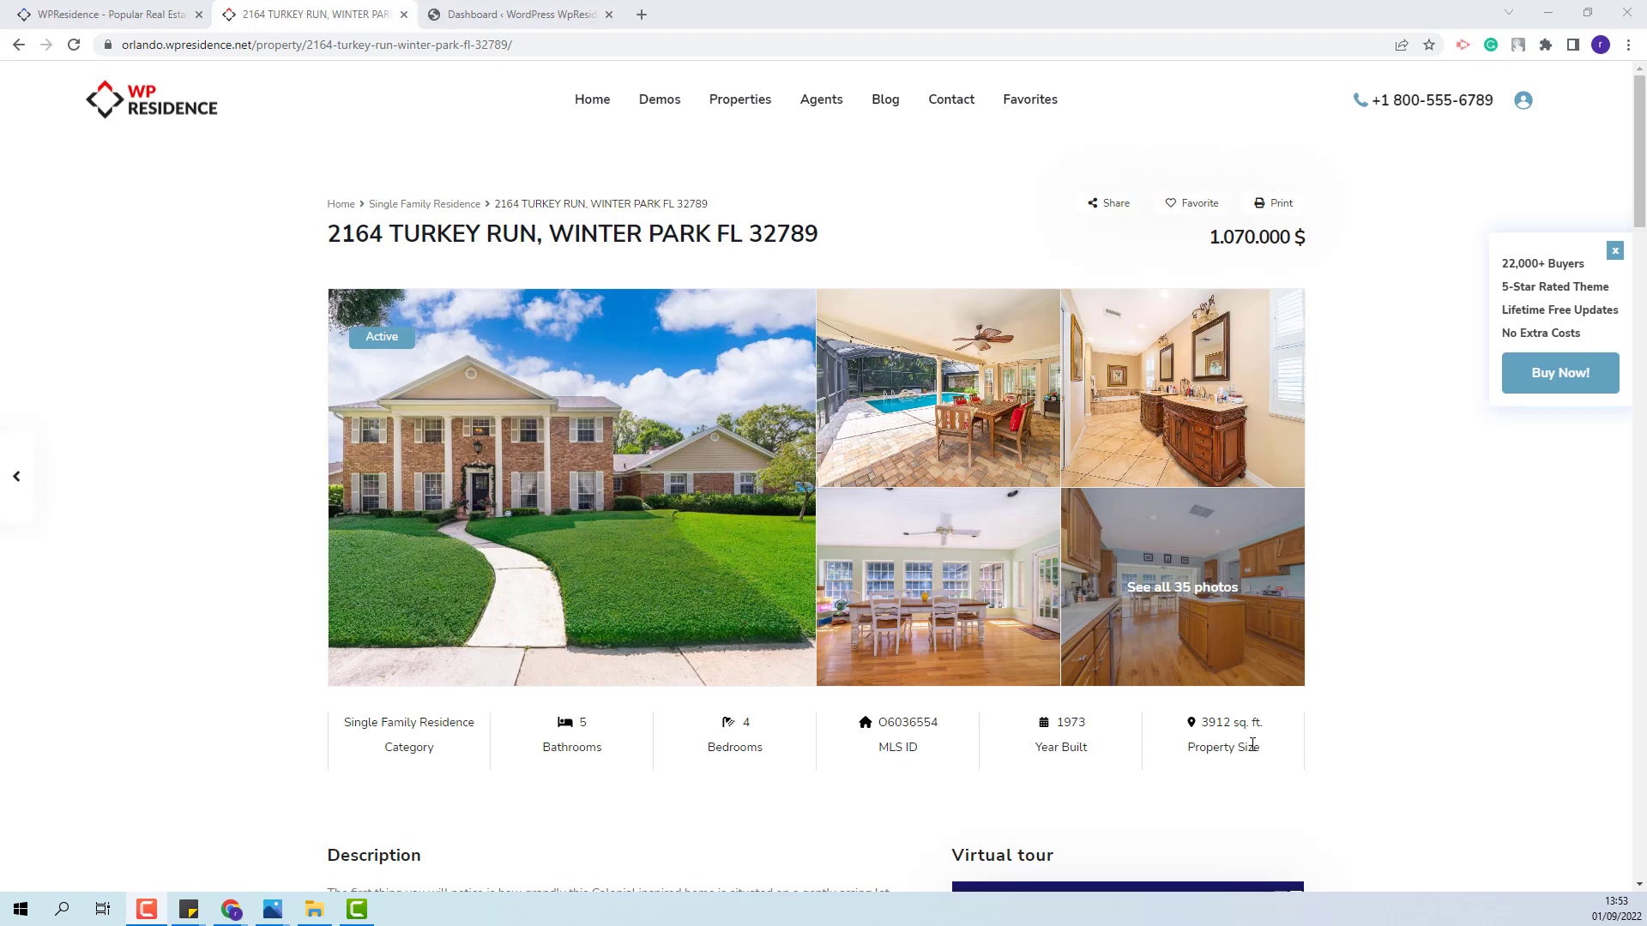
- Switch from the Winter Park property listing to the WordPress Dashboard tab
{"action": "key", "text": "ctrl+Tab"}
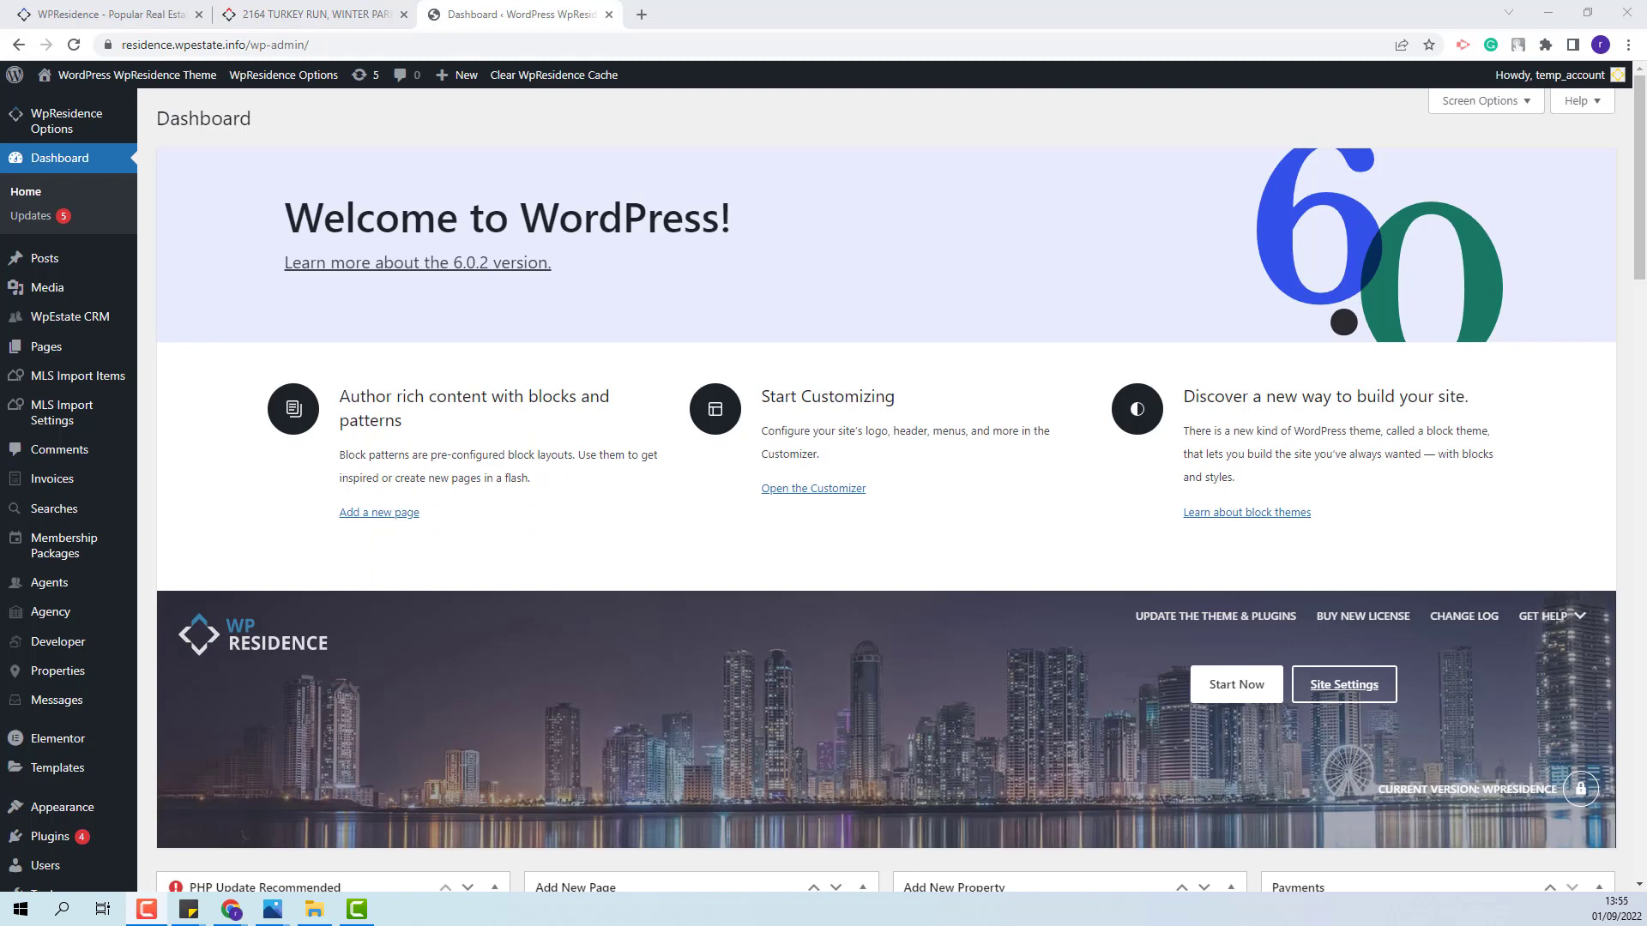
- Create a new page titled 'Custom template Overview' using the Property page template
{"action": "mouse_move", "coordinate": [51, 347]}
{"action": "left_click", "coordinate": [191, 378]}
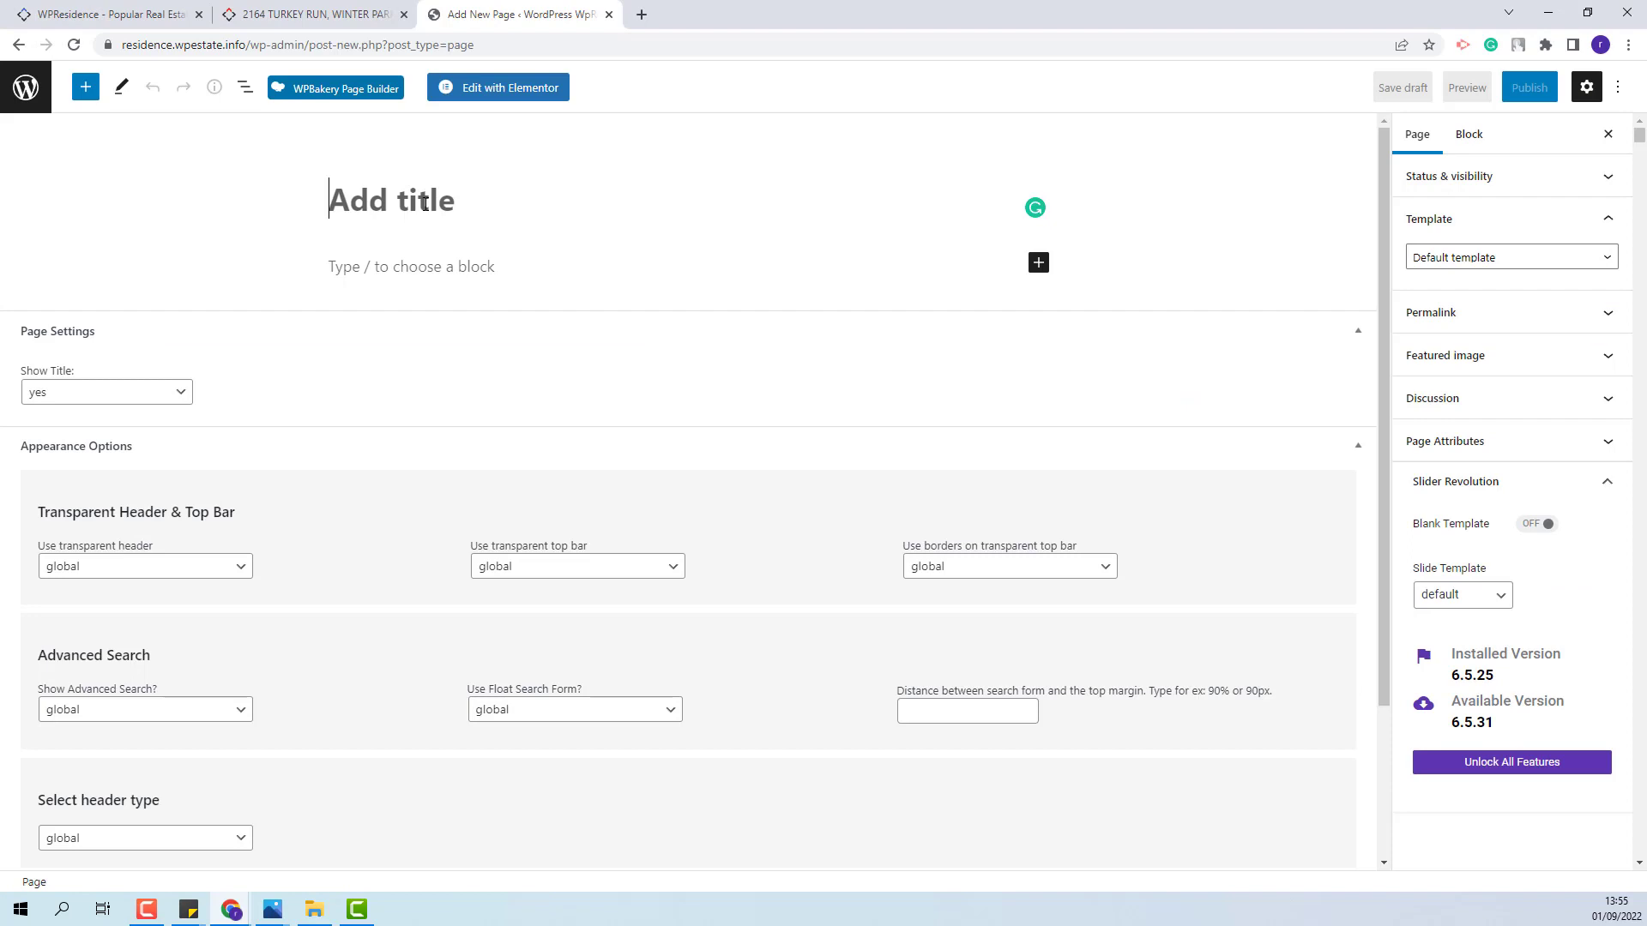
{"action": "type", "text": "Custom template Overview"}
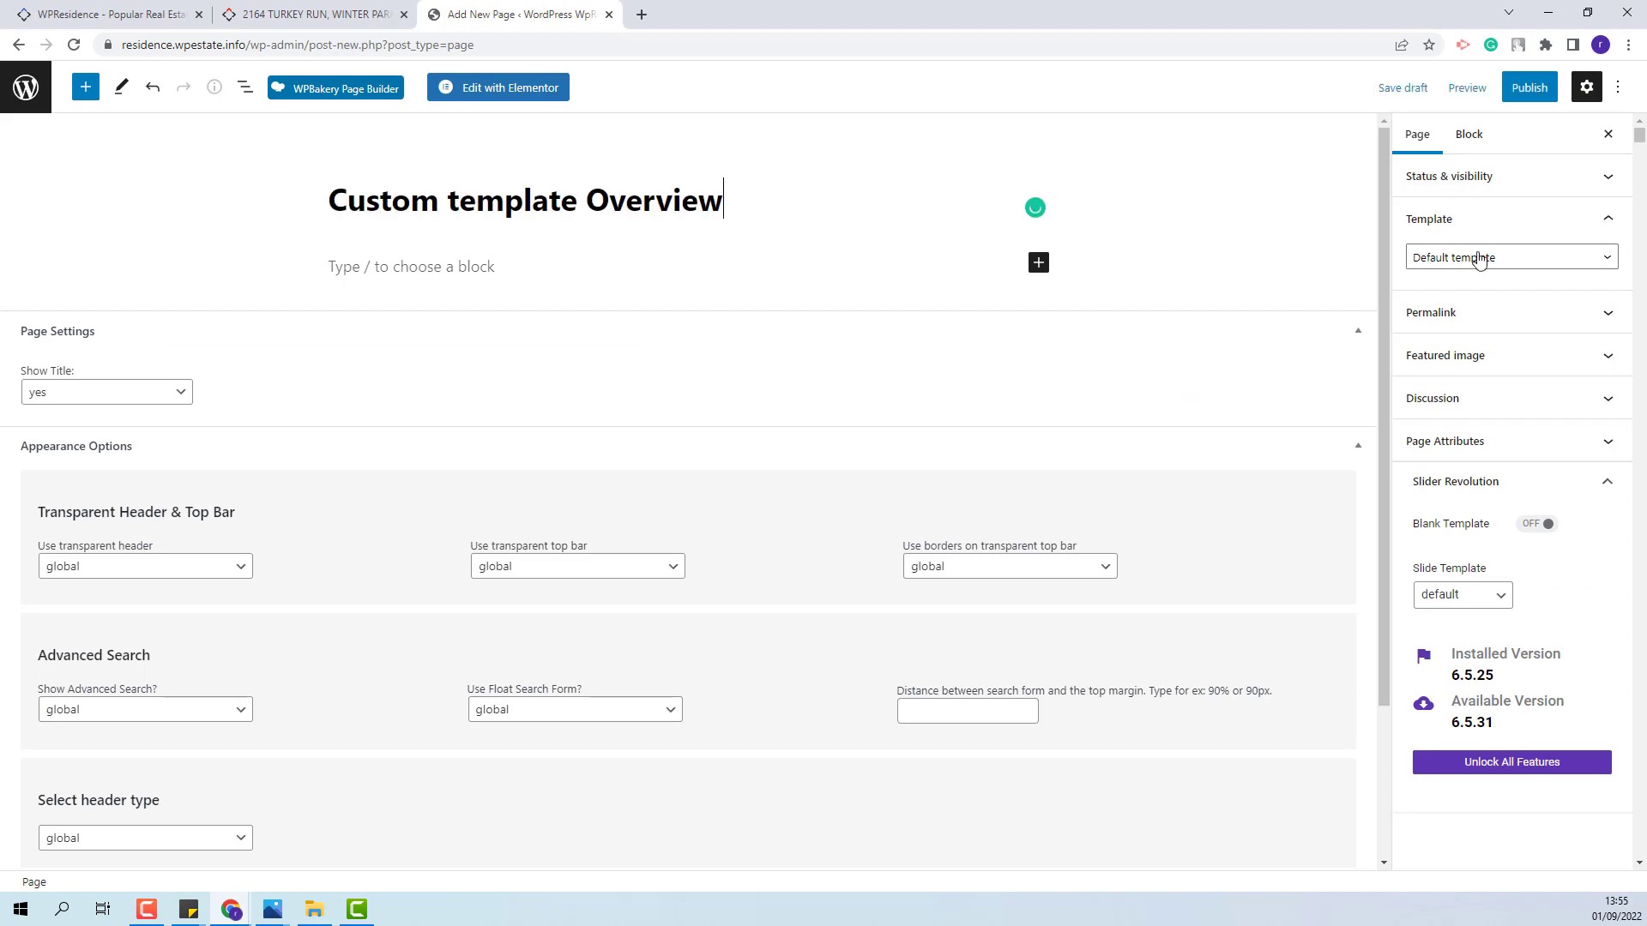
{"action": "left_click", "coordinate": [1478, 259]}
{"action": "left_click", "coordinate": [1471, 510]}
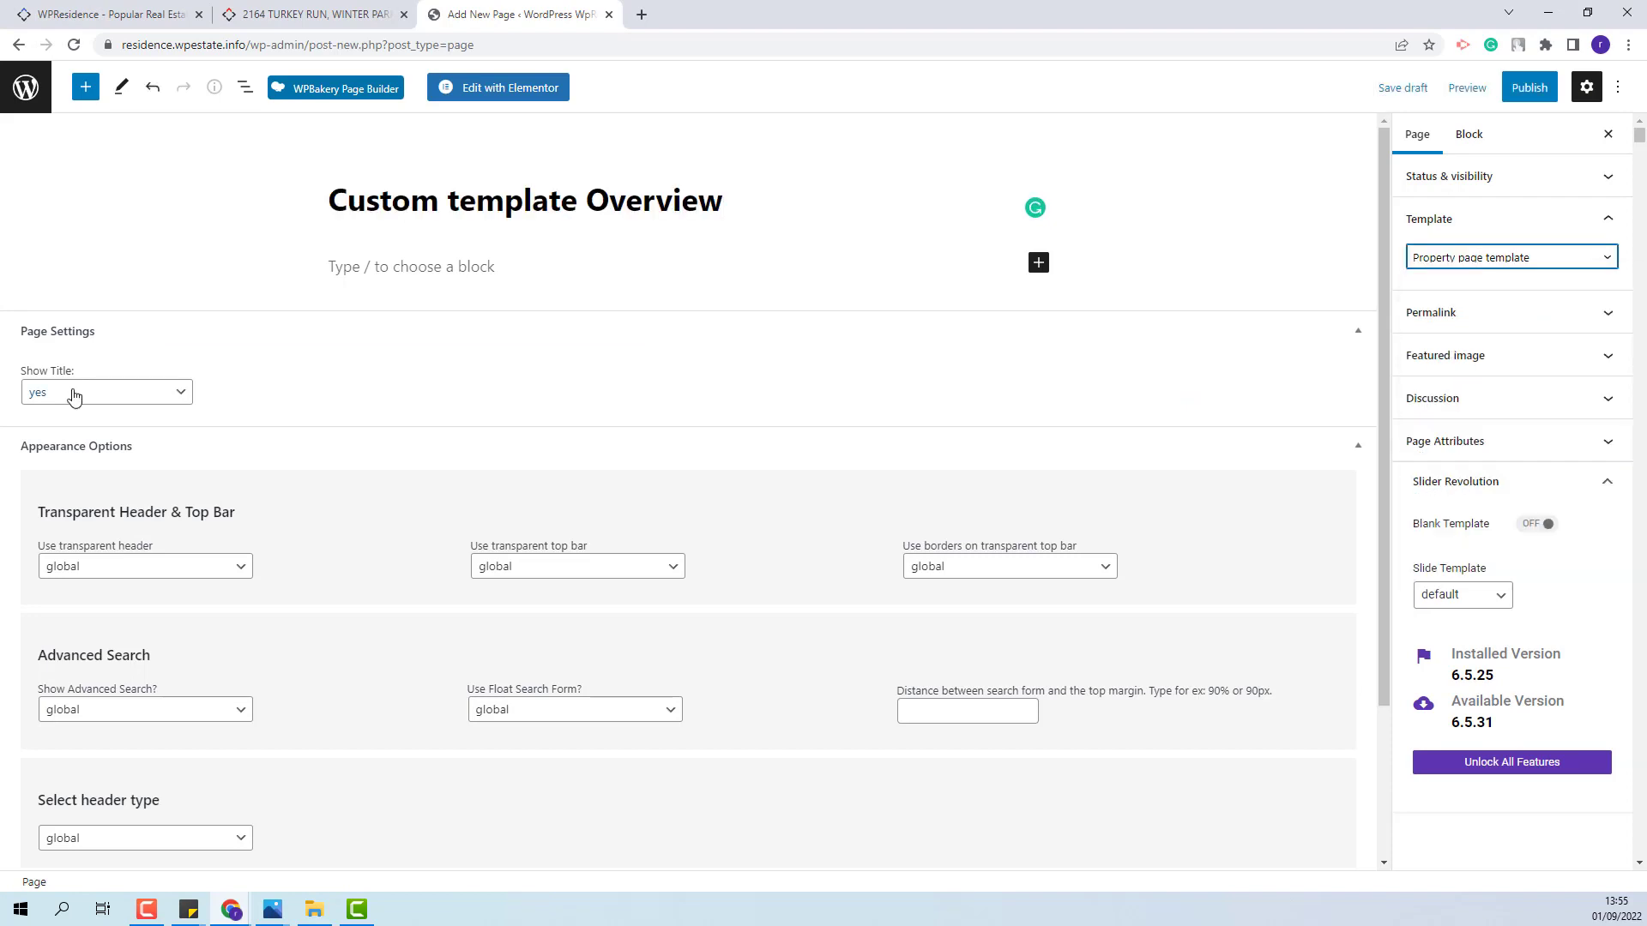
- Hide the page title, set header type and sidebar to none, then publish the page
{"action": "left_click", "coordinate": [73, 392]}
{"action": "left_click", "coordinate": [69, 434]}
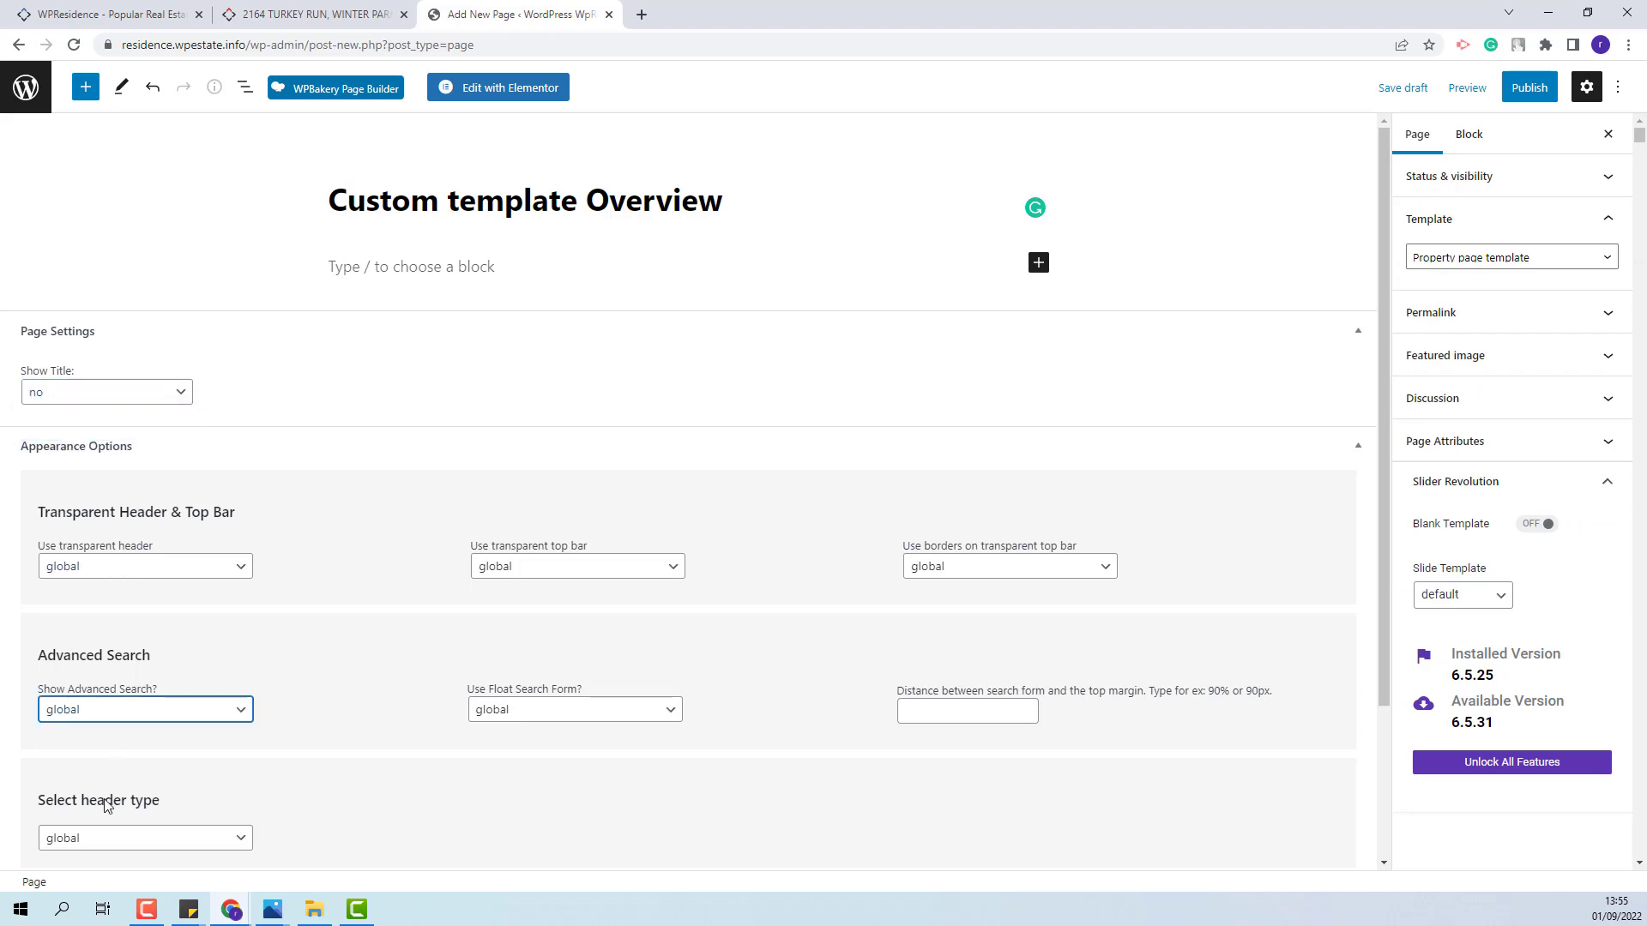
{"action": "left_click", "coordinate": [117, 840]}
{"action": "left_click", "coordinate": [61, 713]}
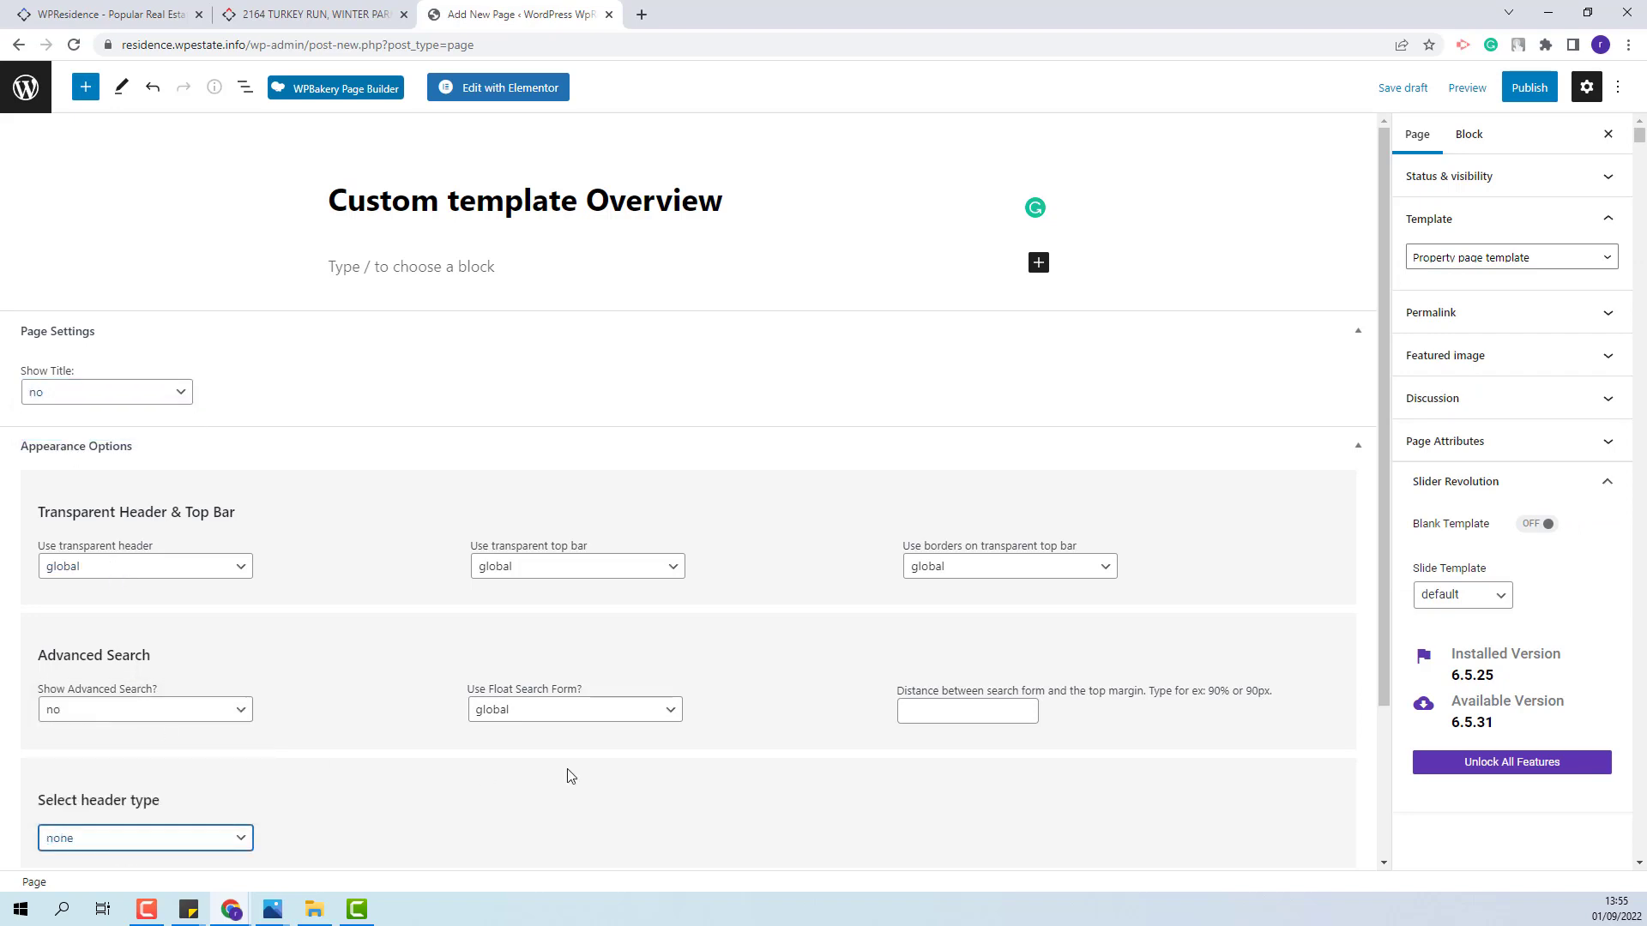
{"action": "scroll", "coordinate": [338, 720], "scroll_direction": "down", "scroll_amount": 3}
{"action": "left_click", "coordinate": [81, 780]}
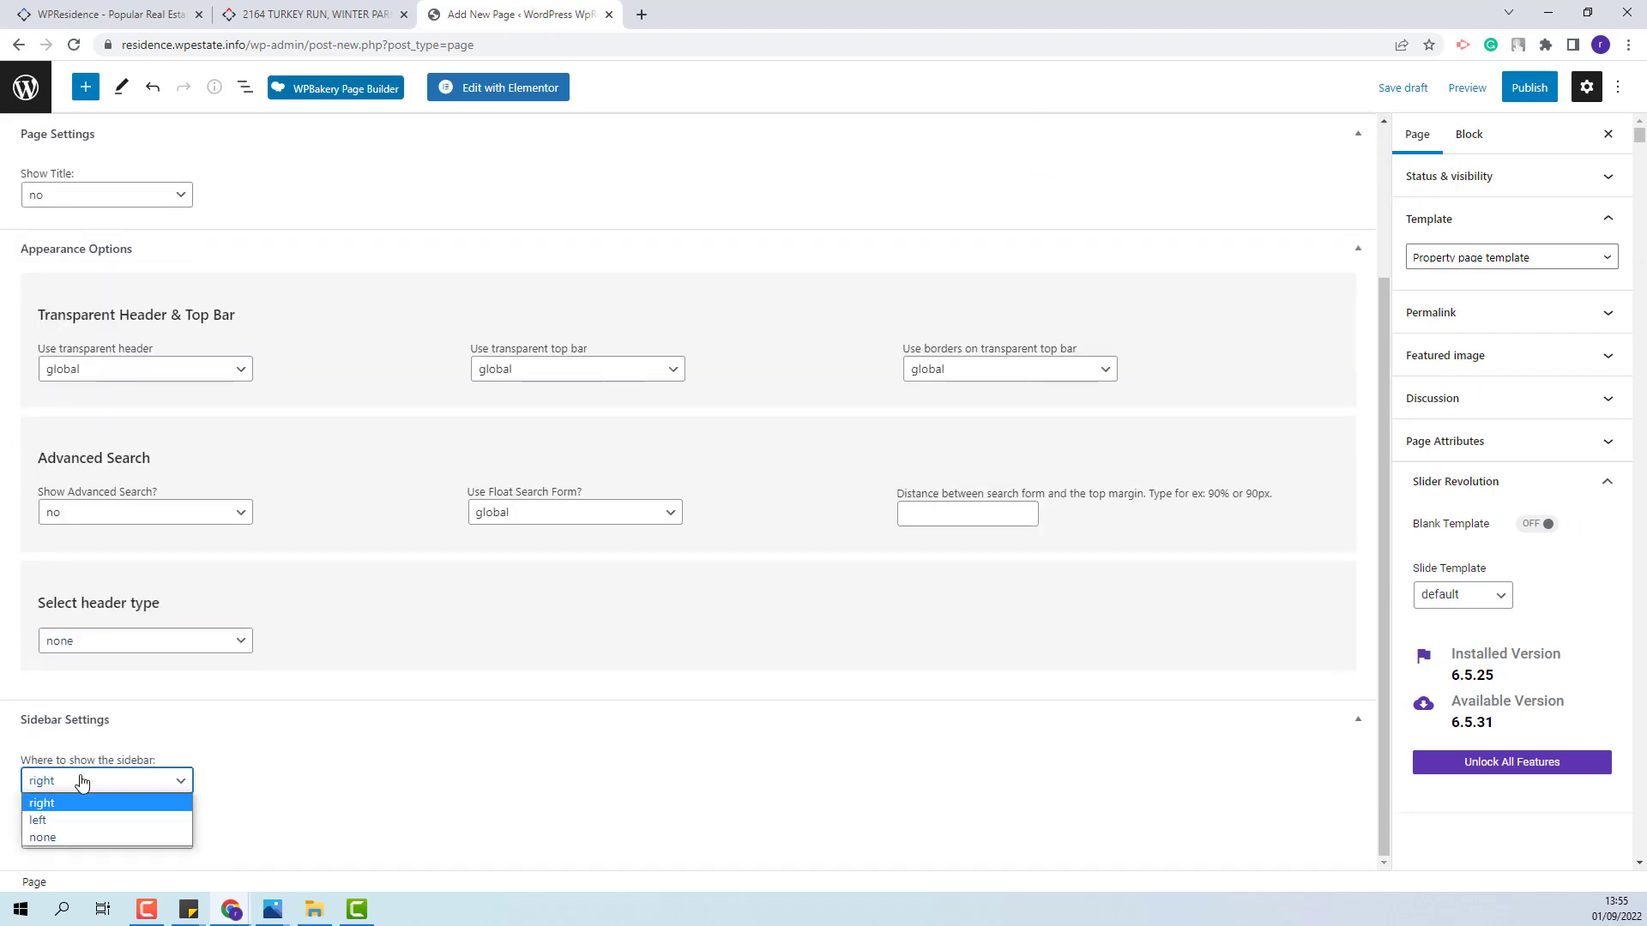
{"action": "left_click", "coordinate": [63, 838]}
{"action": "left_click", "coordinate": [1528, 89]}
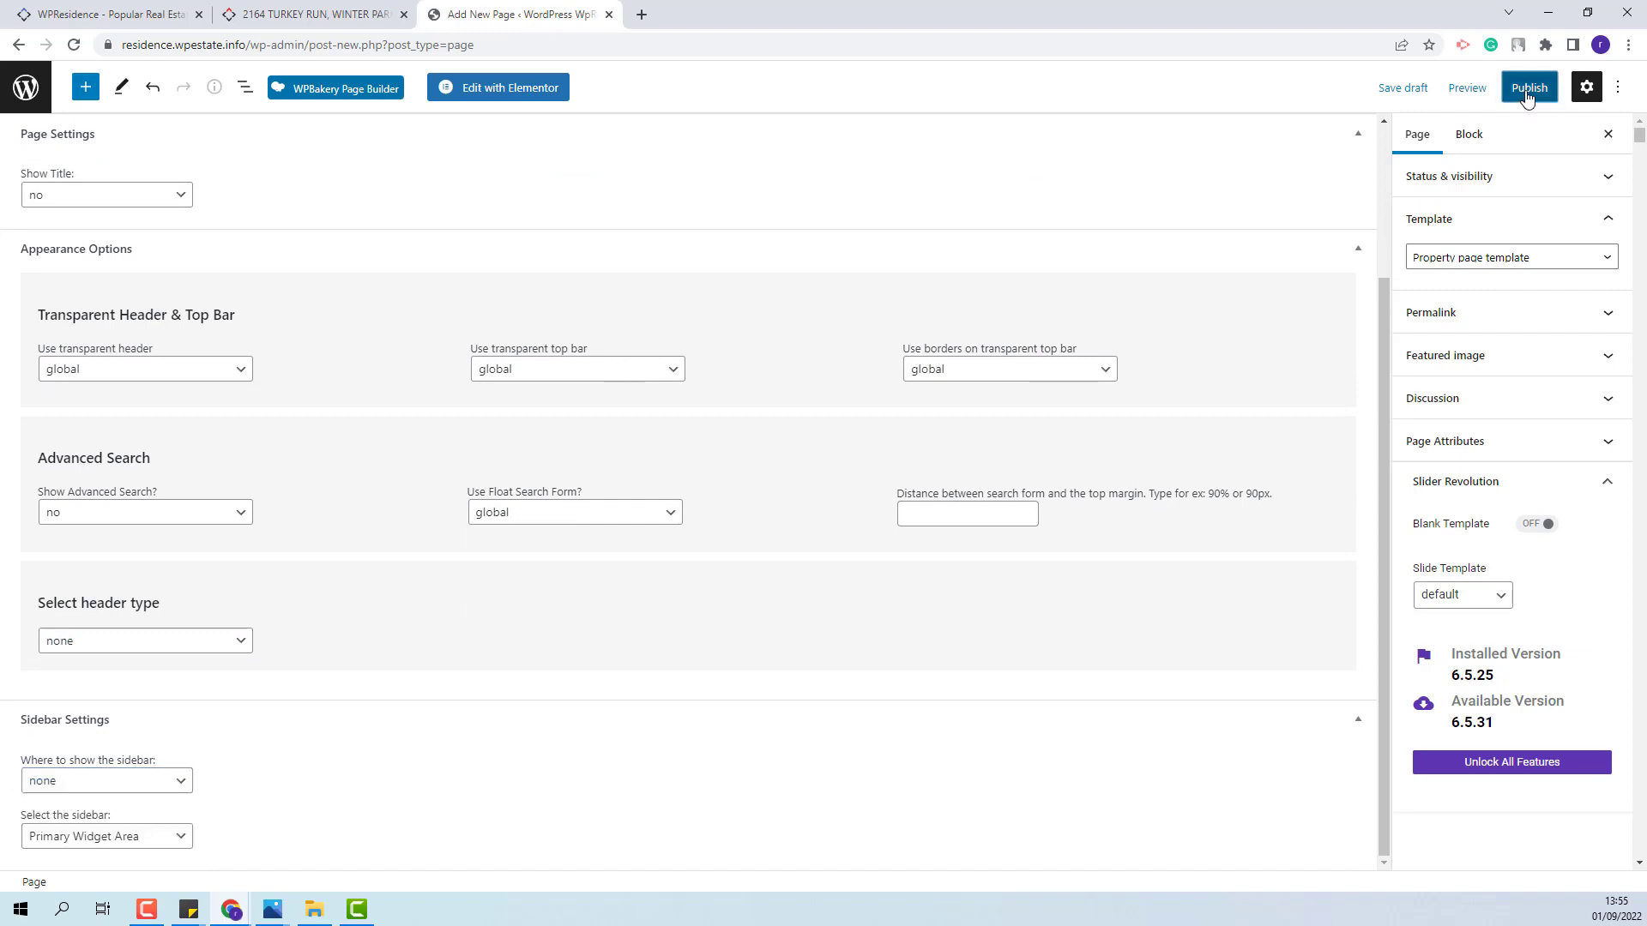
{"action": "left_click", "coordinate": [1475, 85]}
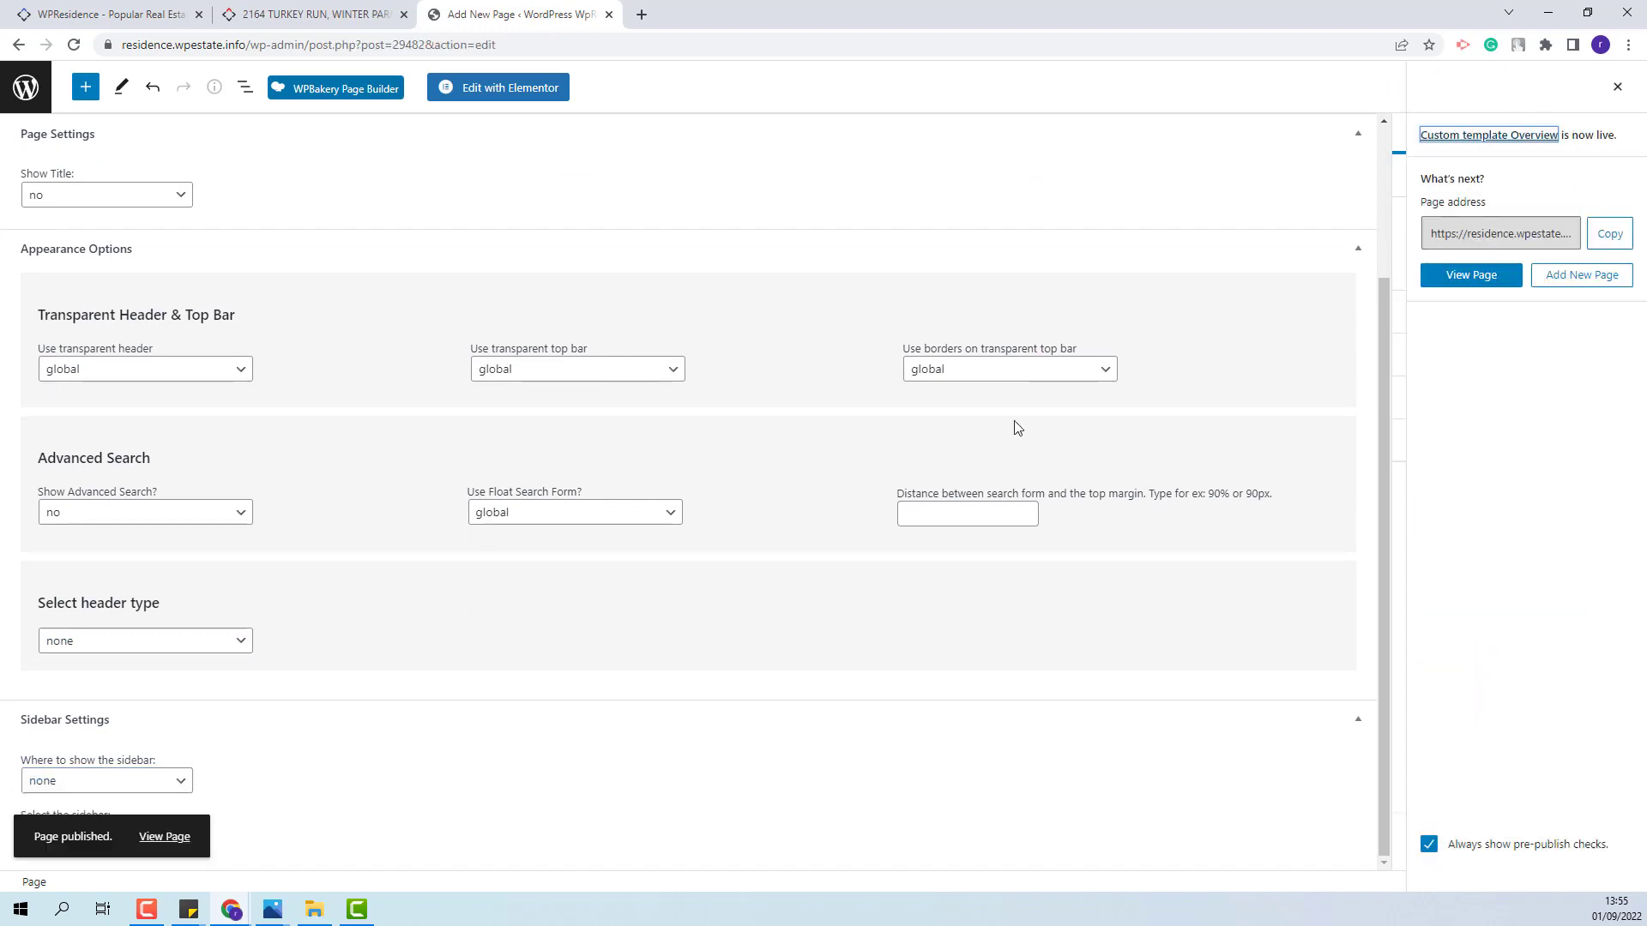
- Open the page in Elementor, place the Property Title widget, and search for the gallery widget
{"action": "left_click", "coordinate": [505, 89]}
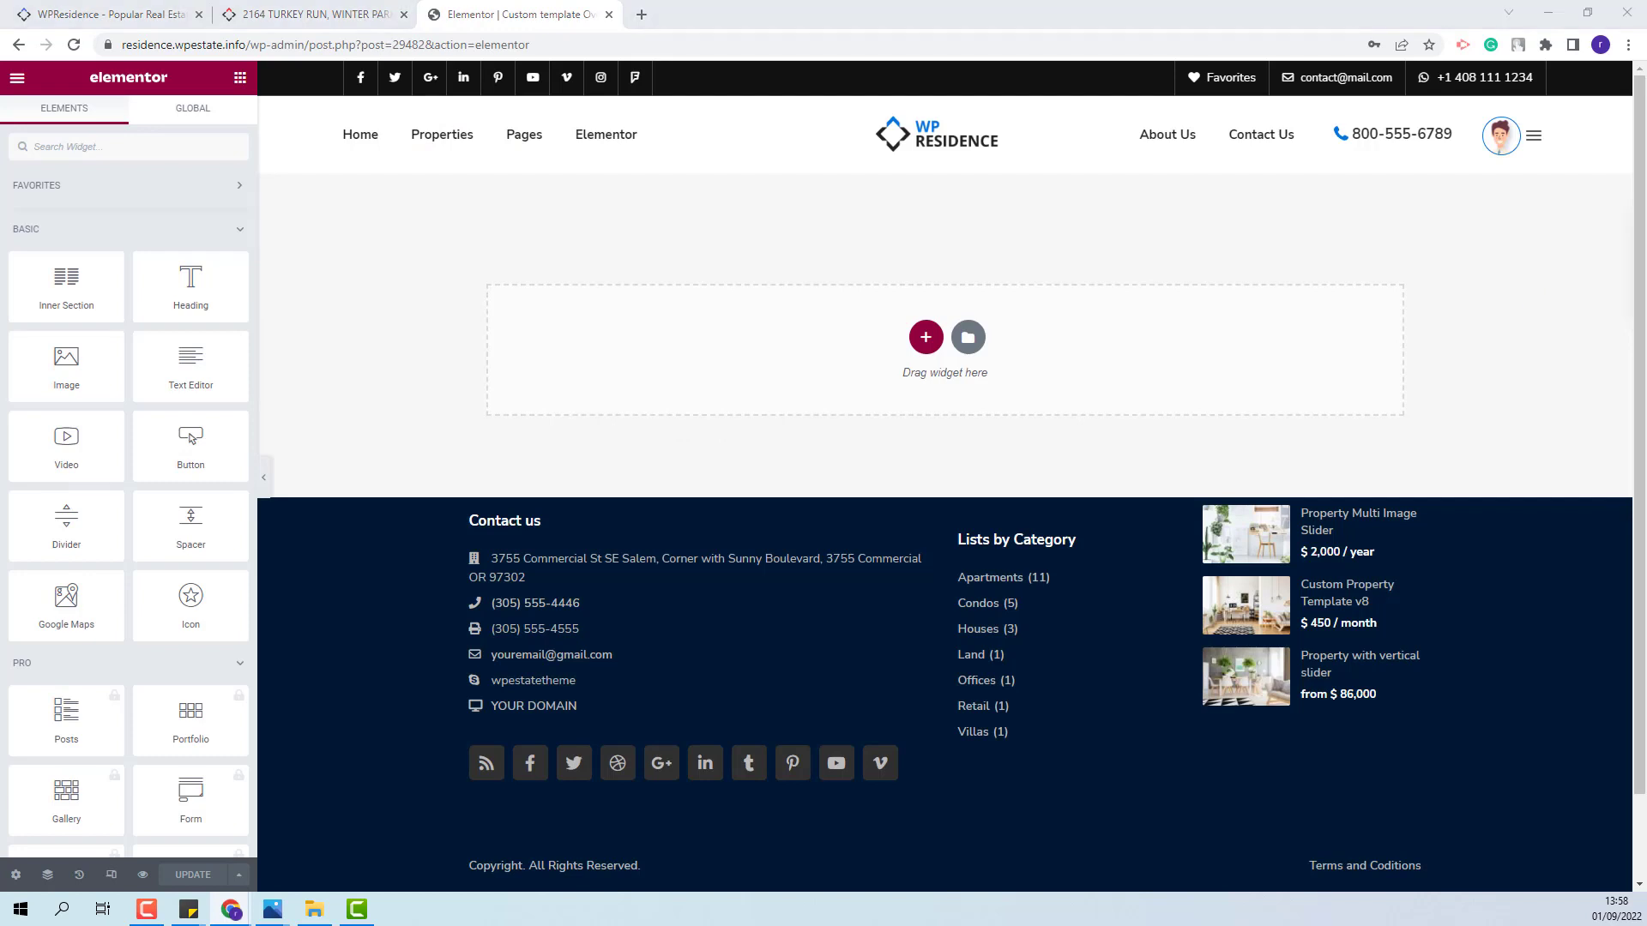
{"action": "left_click", "coordinate": [145, 146]}
{"action": "type", "text": "title"}
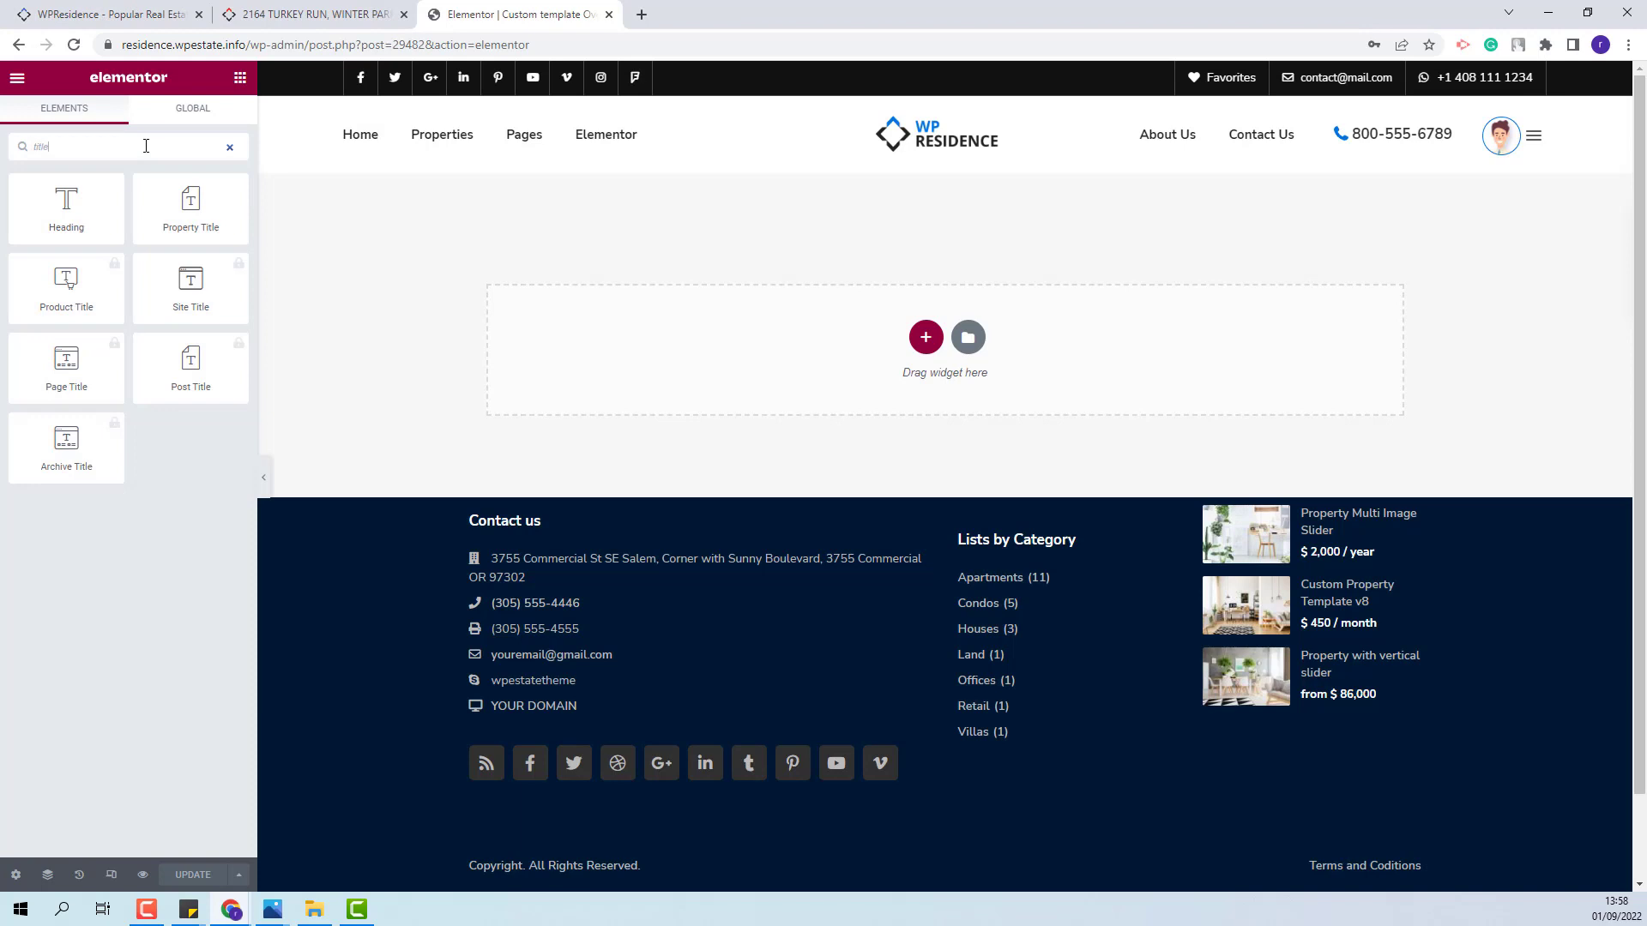
{"action": "left_click_drag", "start_coordinate": [191, 206], "coordinate": [867, 336]}
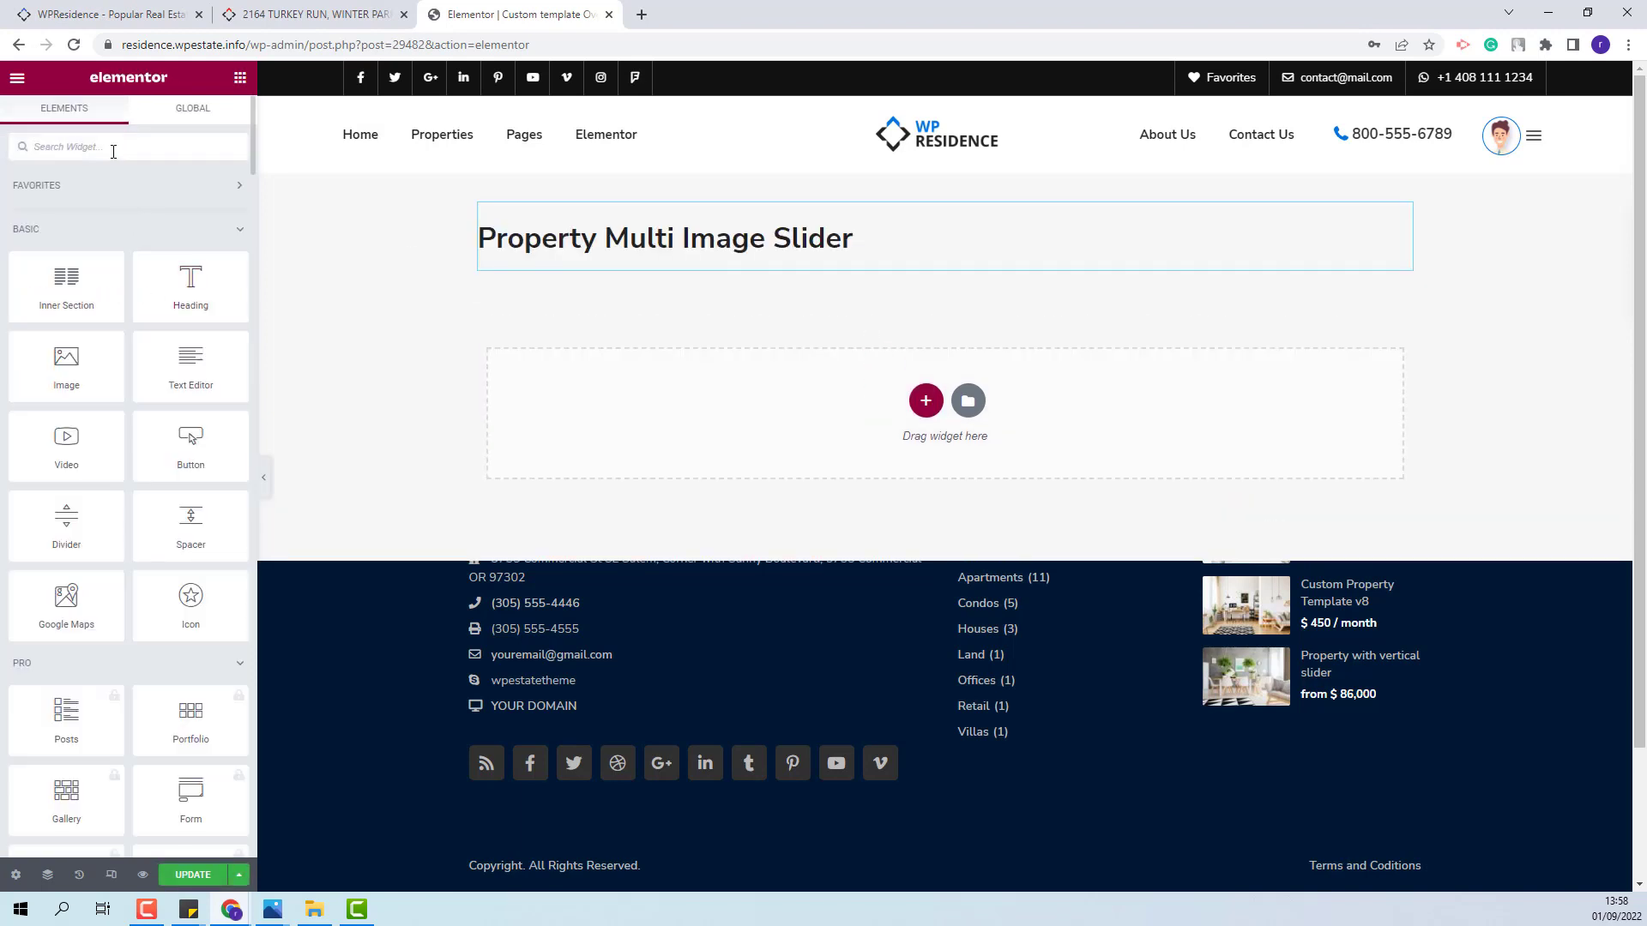
{"action": "type", "text": "gallery"}
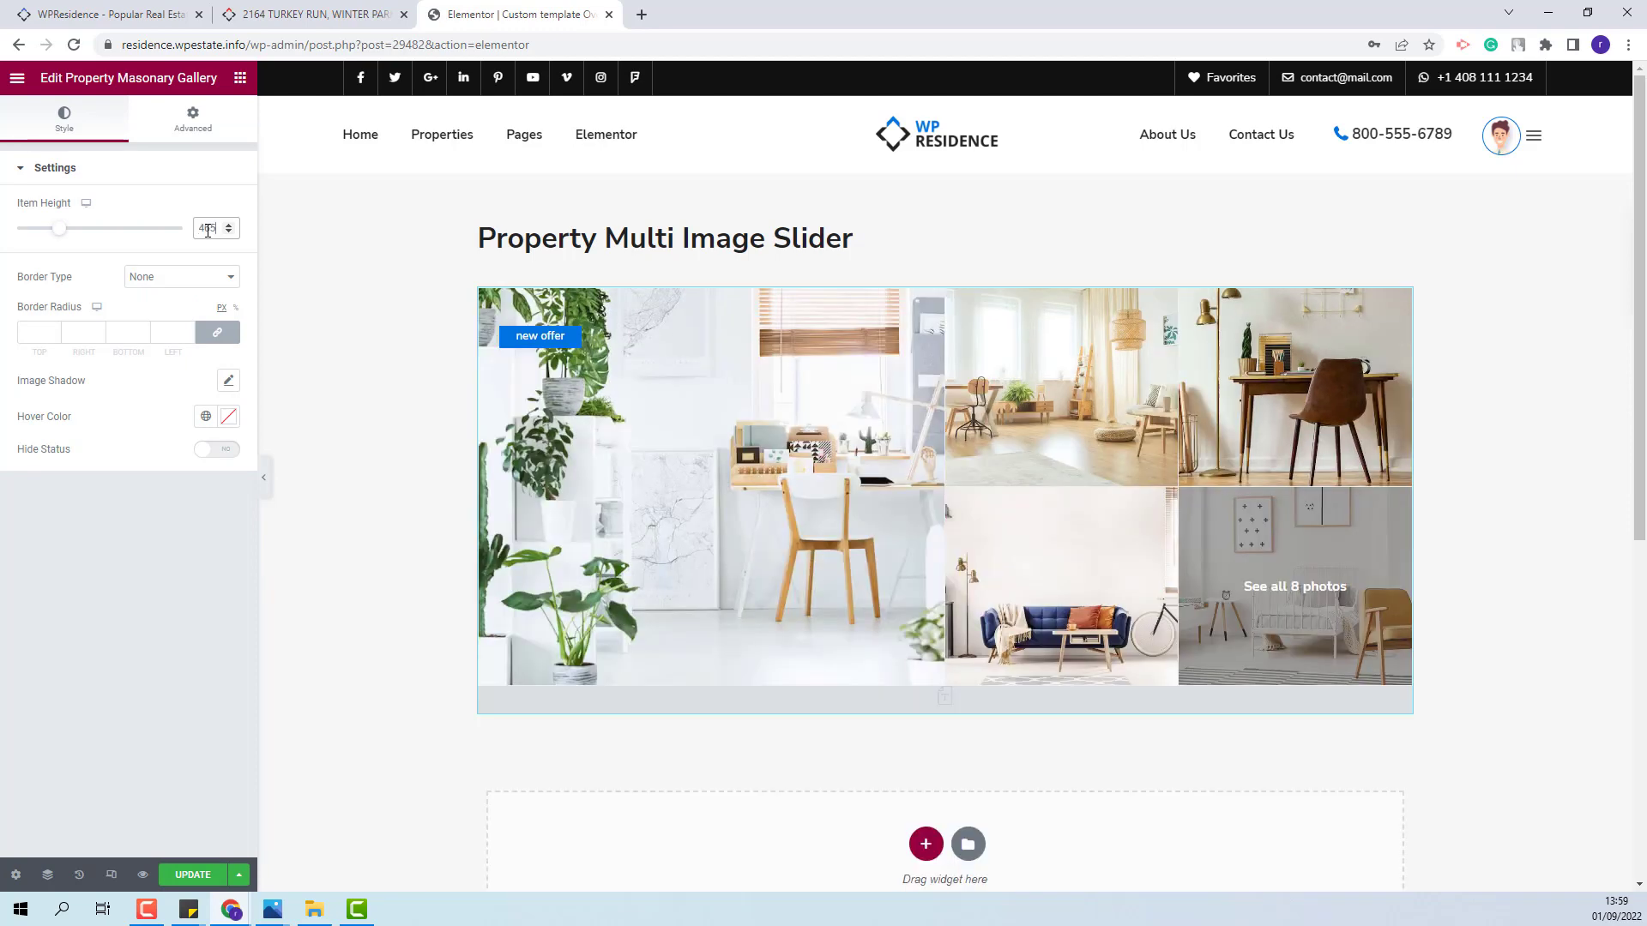
- Lower the gallery's item height and make its section Full Width with Stretch Section on
{"action": "key", "text": "ctrl+i"}
{"action": "left_click", "coordinate": [1484, 270]}
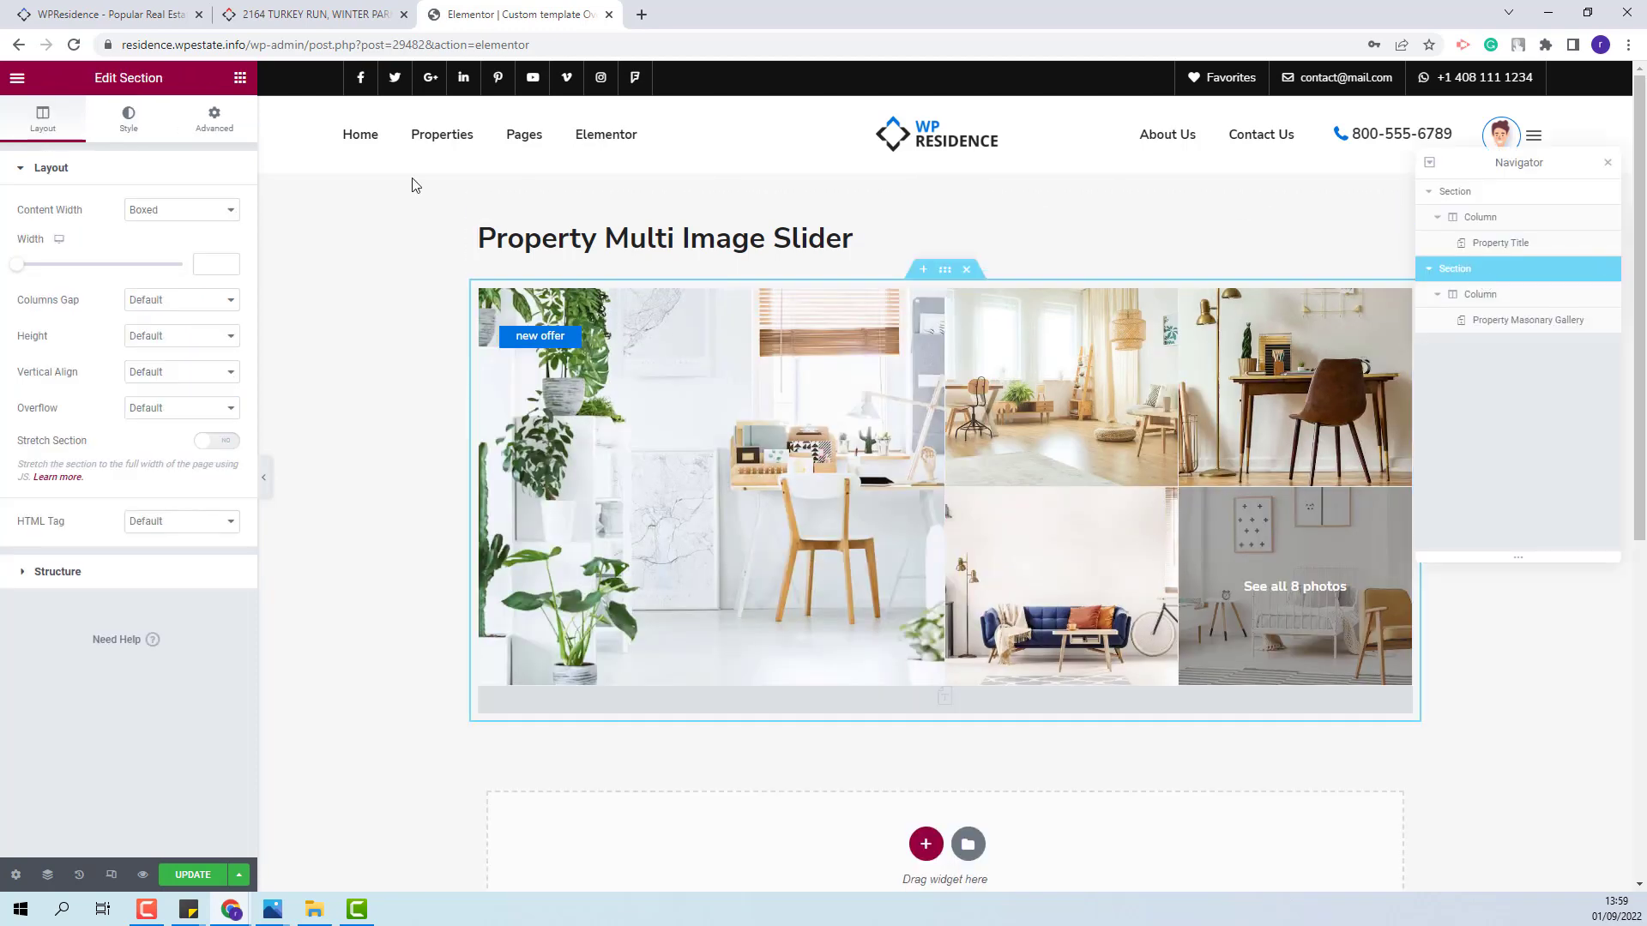
{"action": "left_click", "coordinate": [177, 215]}
{"action": "left_click", "coordinate": [178, 242]}
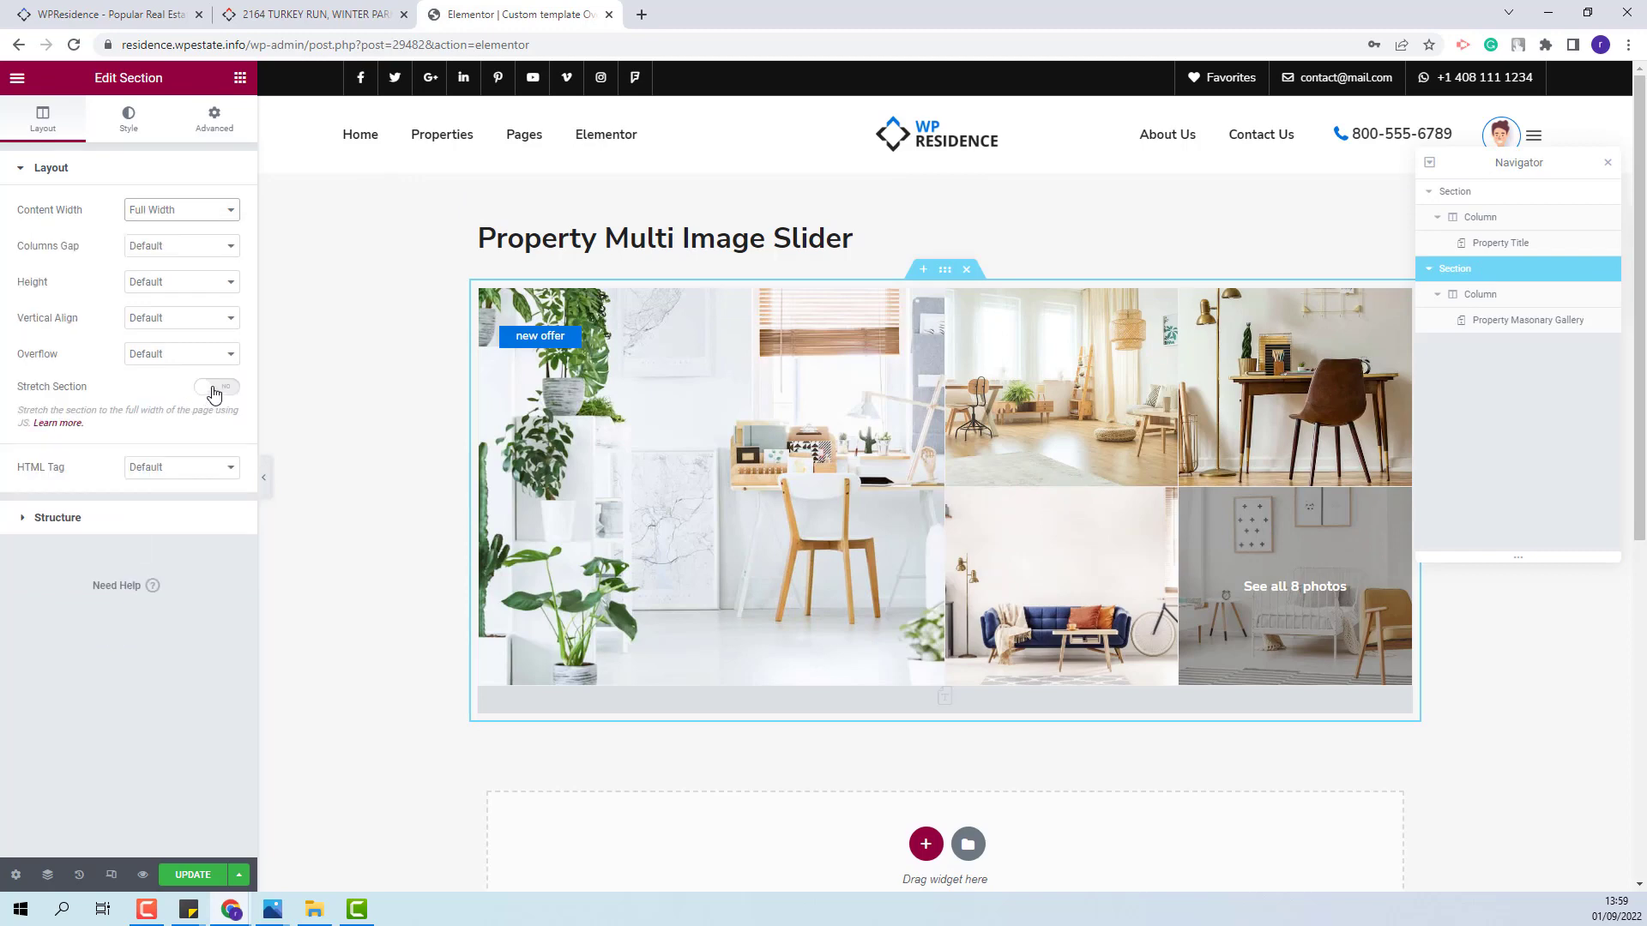
{"action": "left_click", "coordinate": [215, 388]}
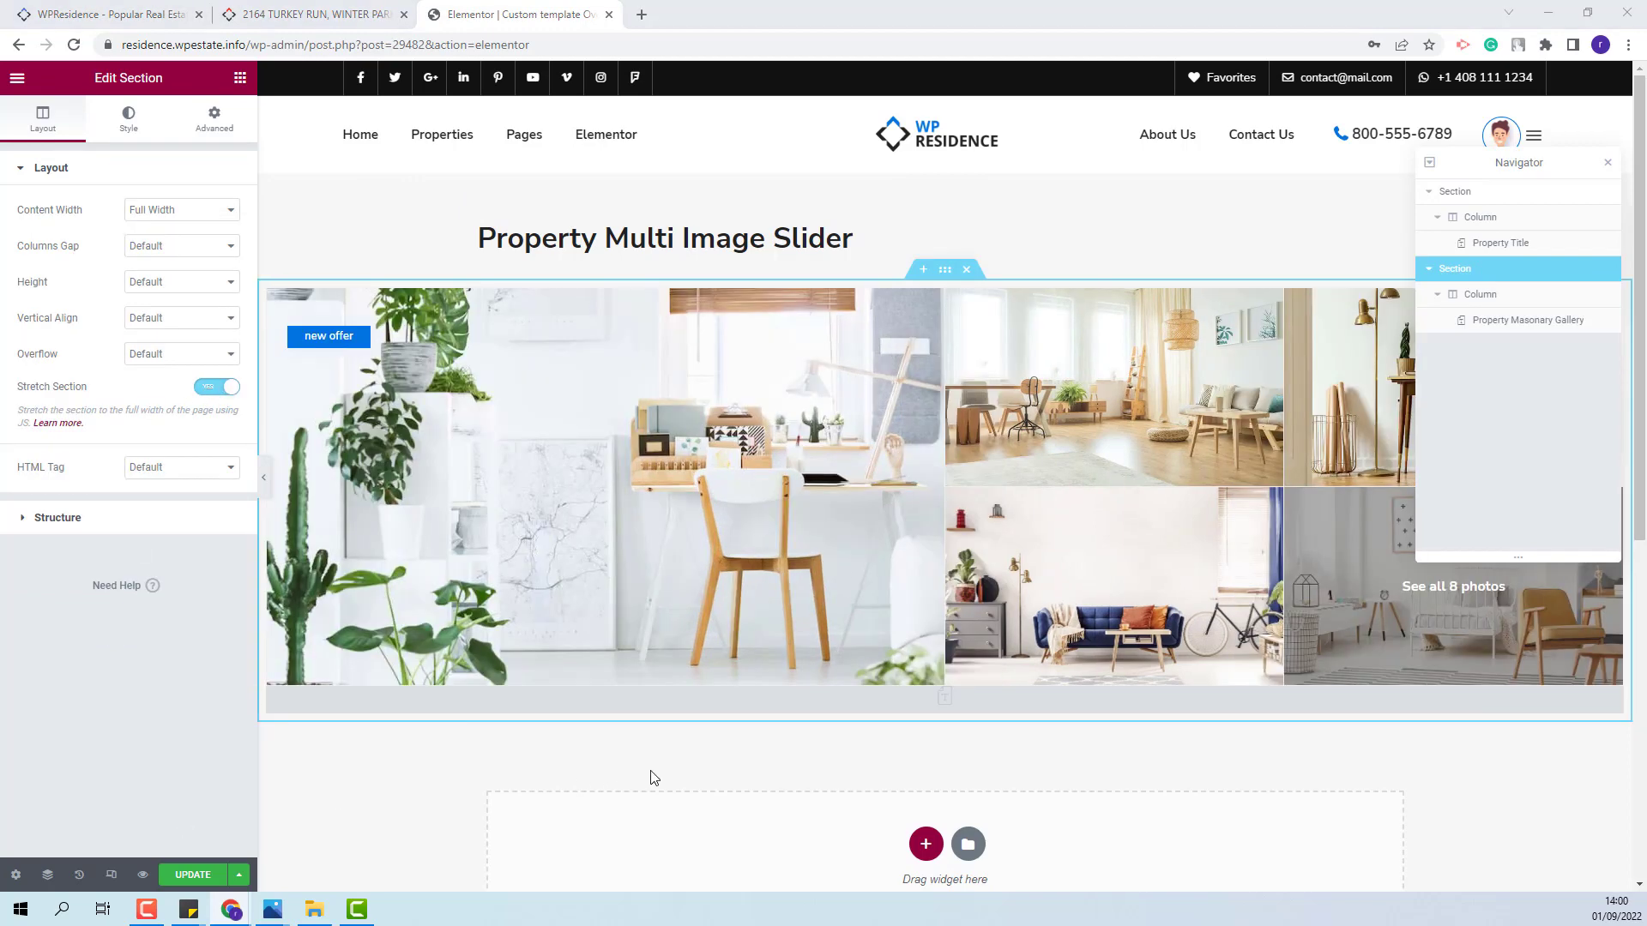
{"action": "left_click", "coordinate": [926, 845]}
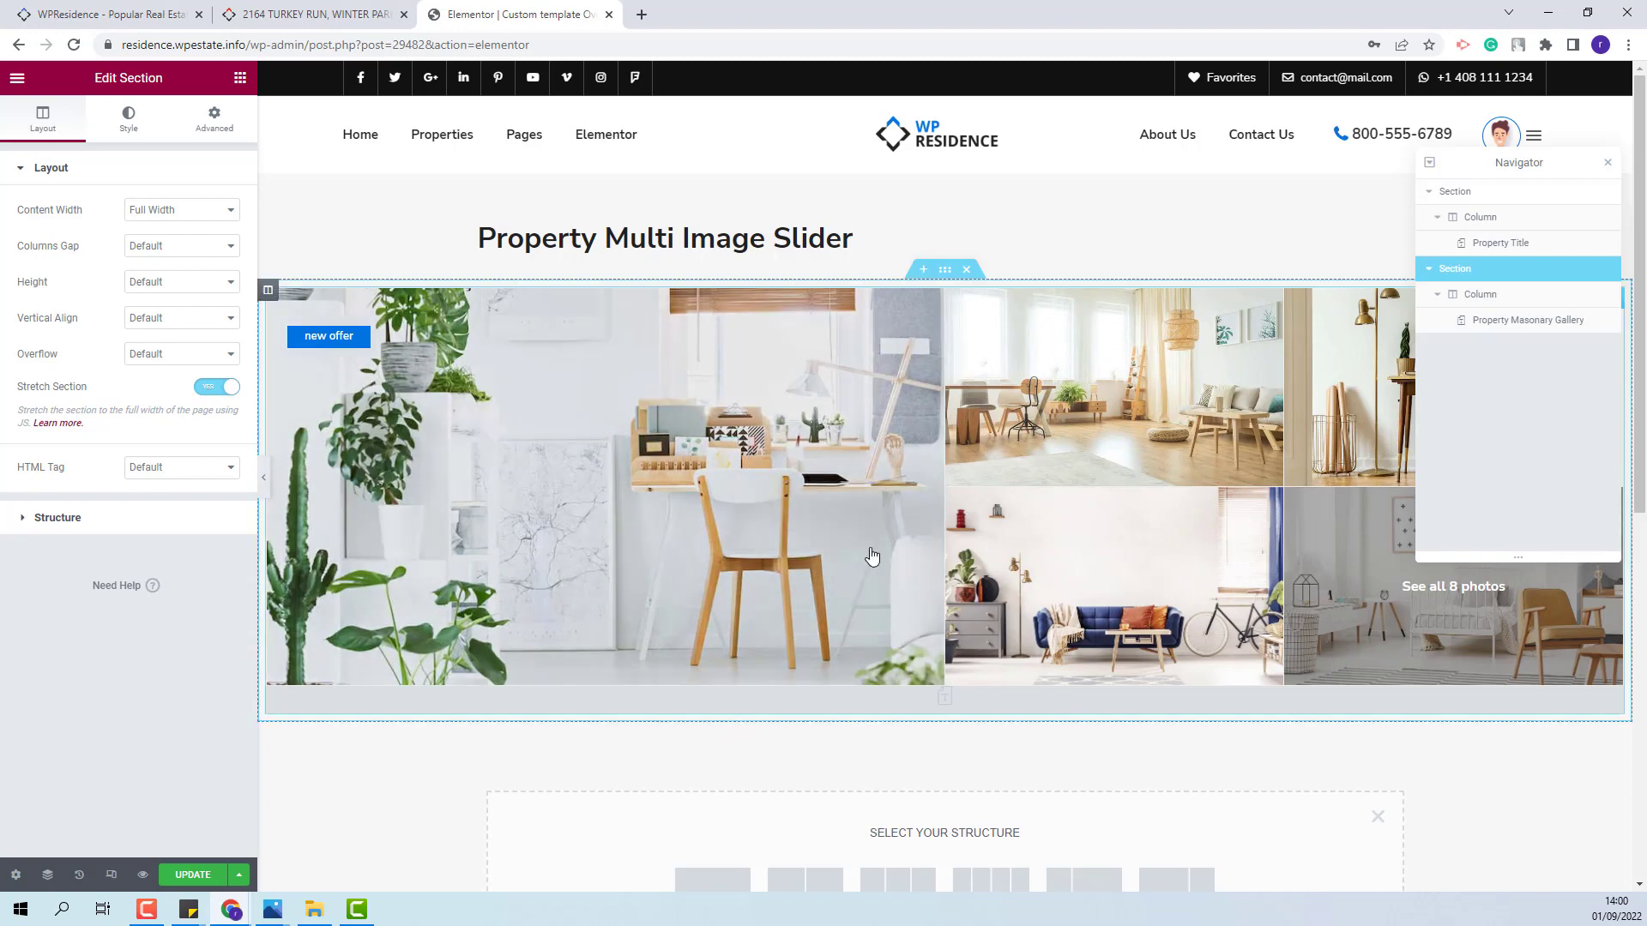
- Add a stretched single-column section below the gallery with a 30 px top margin
{"action": "scroll", "coordinate": [702, 803], "scroll_direction": "down", "scroll_amount": 1}
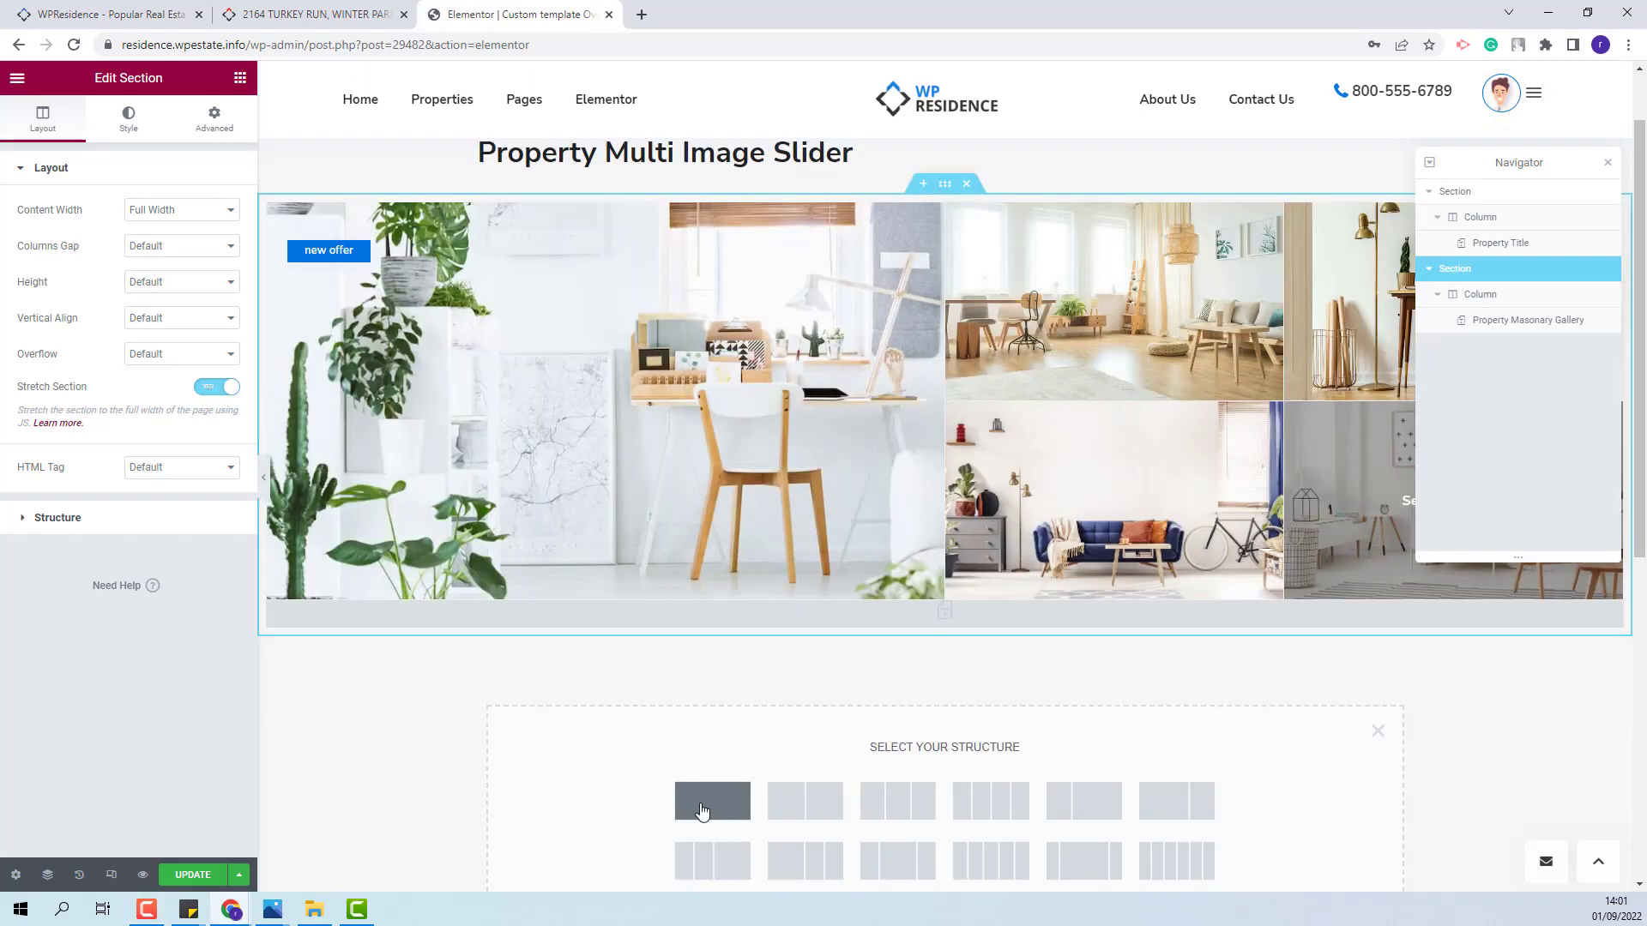
{"action": "left_click", "coordinate": [700, 812]}
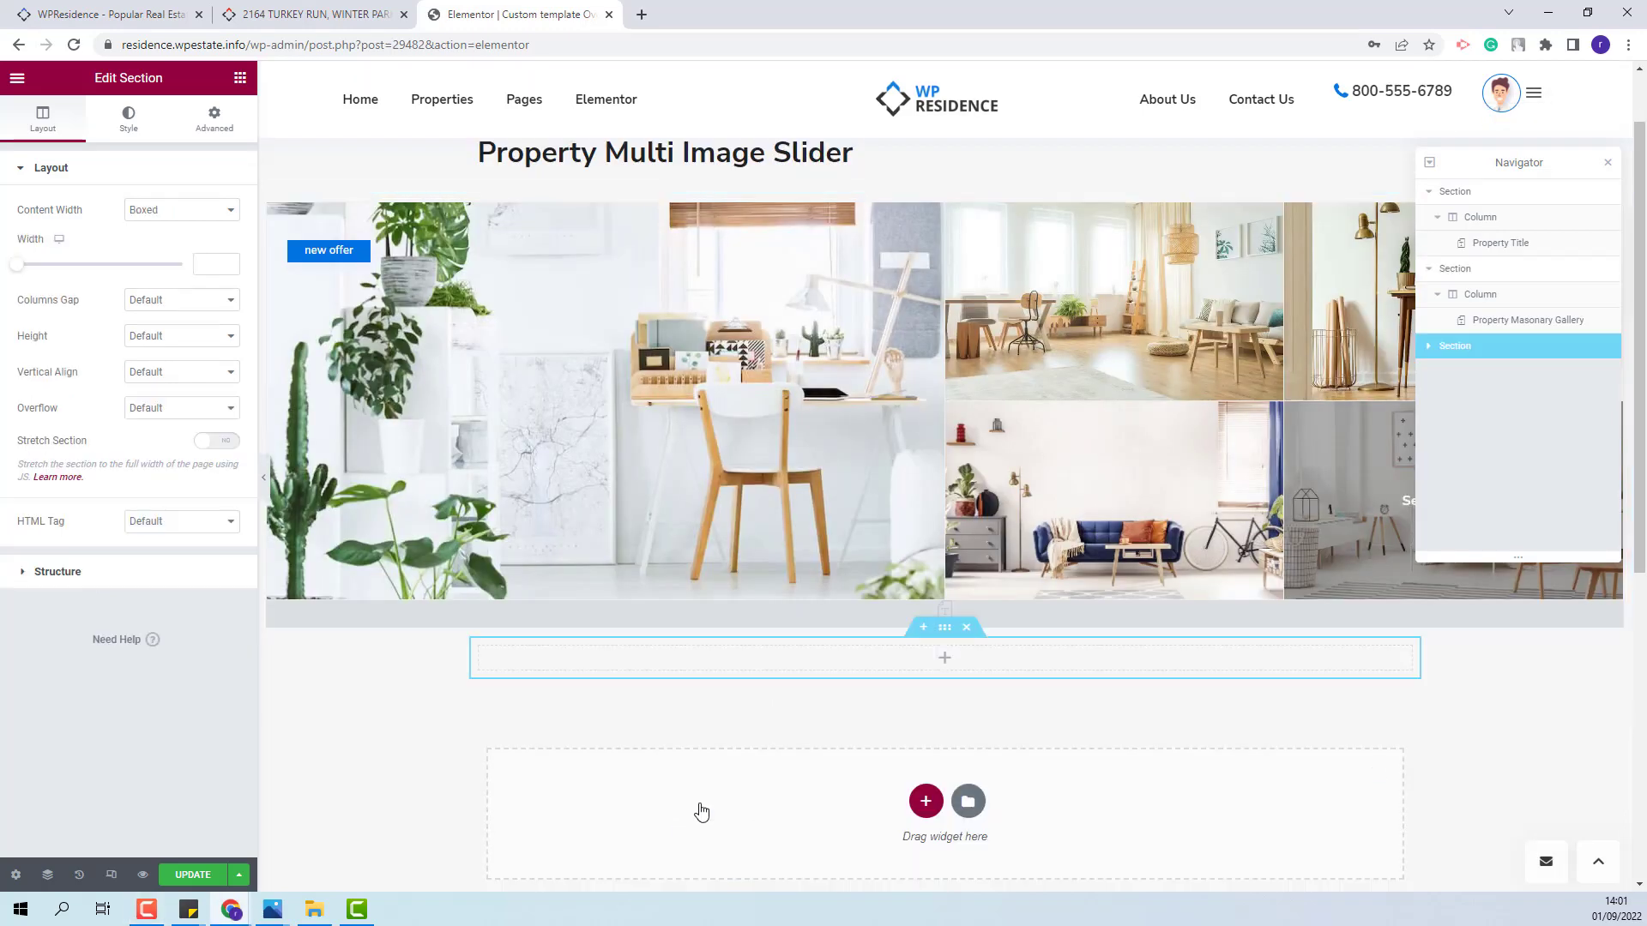
{"action": "left_click", "coordinate": [220, 441]}
{"action": "left_click", "coordinate": [213, 133]}
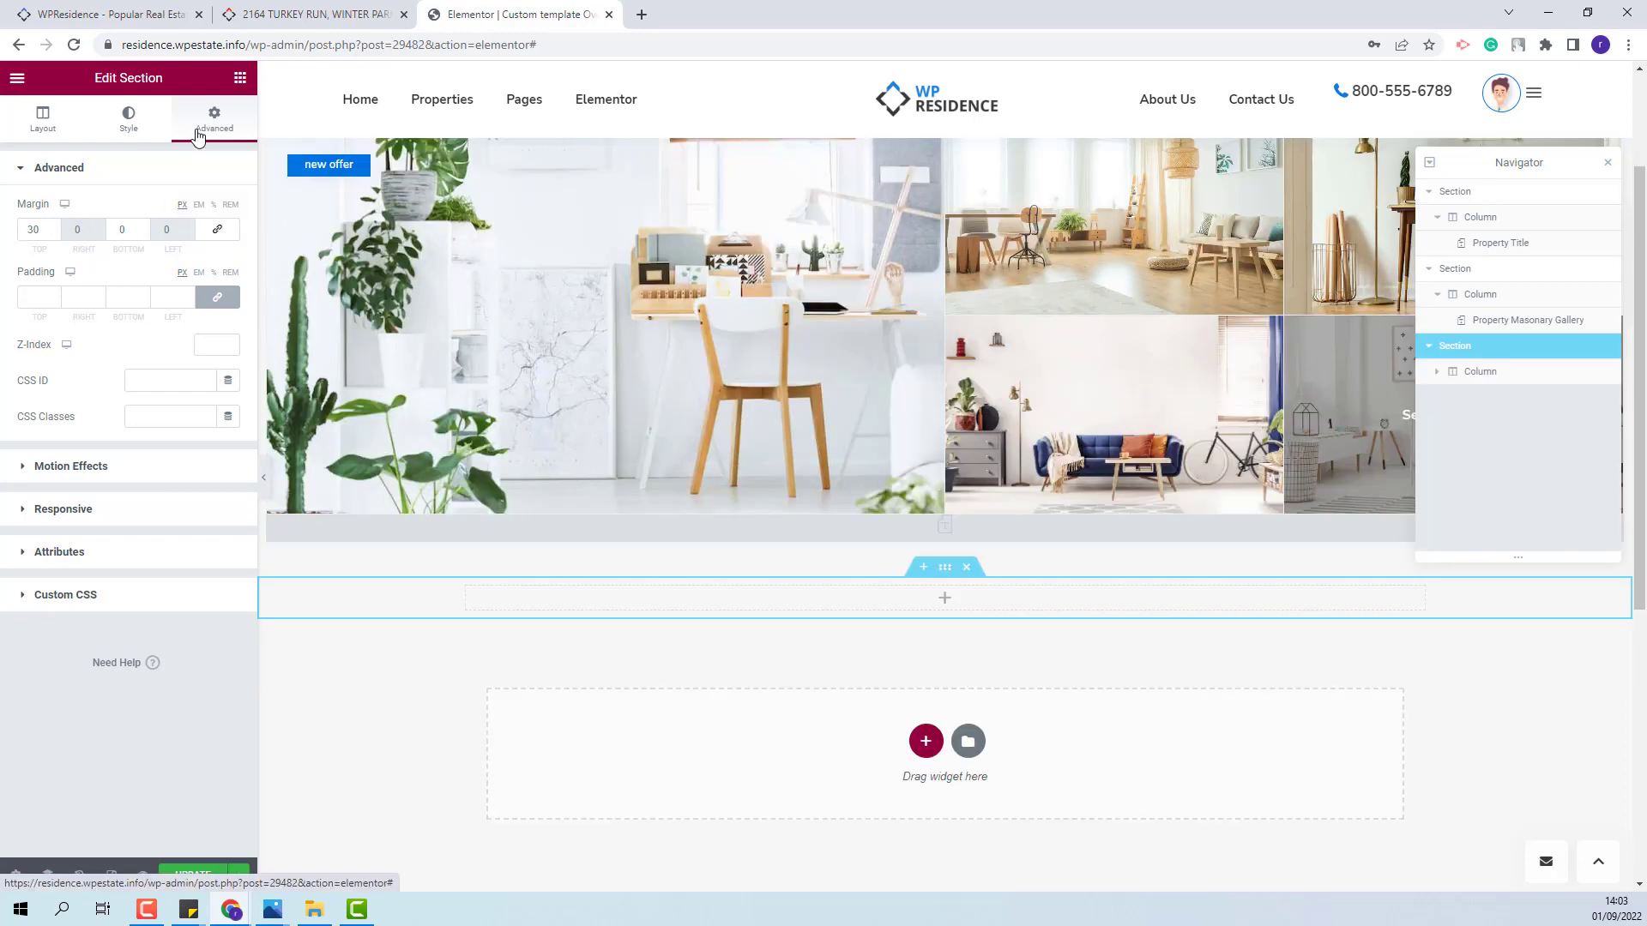
{"action": "left_click", "coordinate": [240, 78]}
- Insert an inner section and duplicate its columns until it has six
{"action": "left_click_drag", "start_coordinate": [66, 279], "coordinate": [975, 607]}
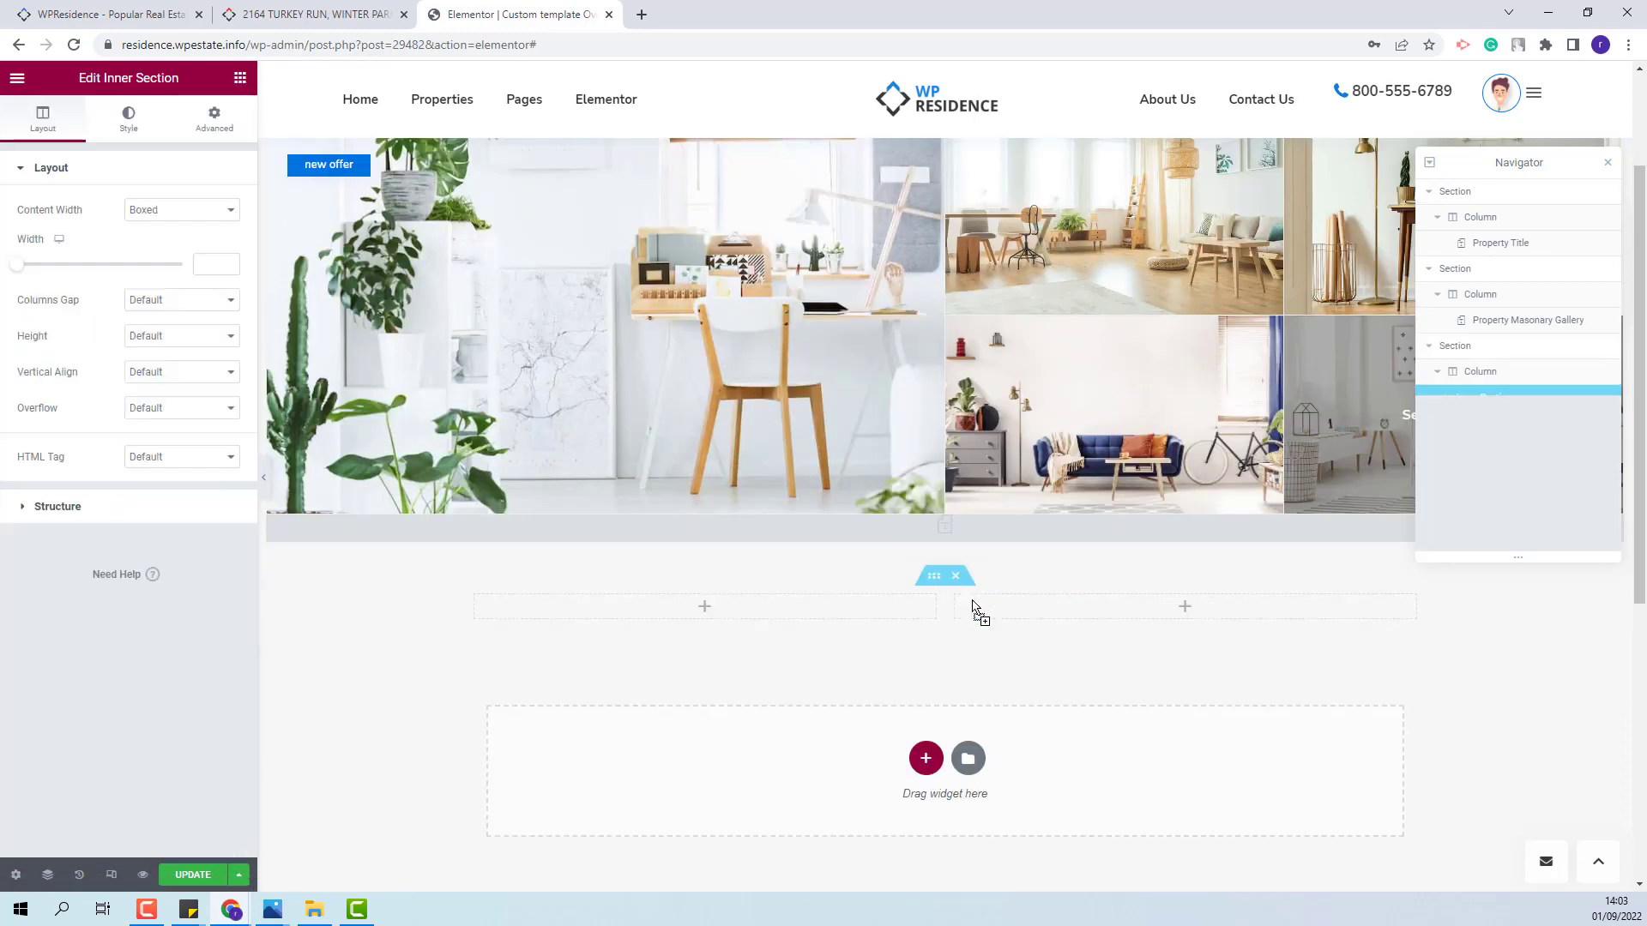
{"action": "left_click", "coordinate": [974, 606]}
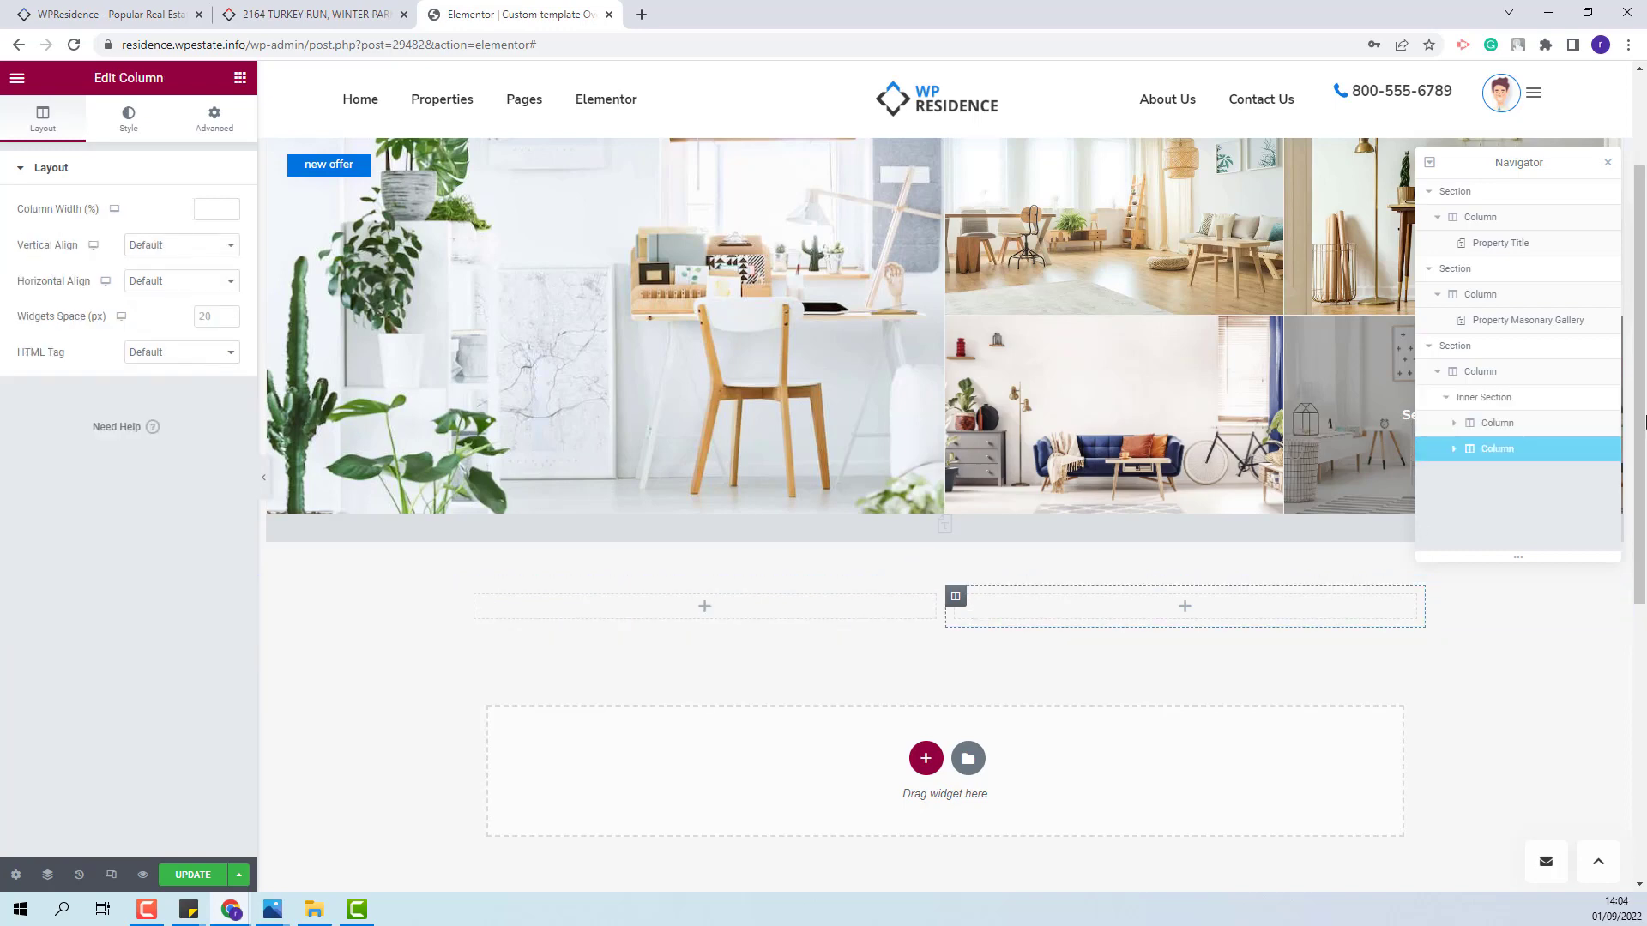
{"action": "key", "text": "ctrl+d"}
{"action": "right_click", "coordinate": [1492, 475]}
{"action": "left_click", "coordinate": [1509, 521]}
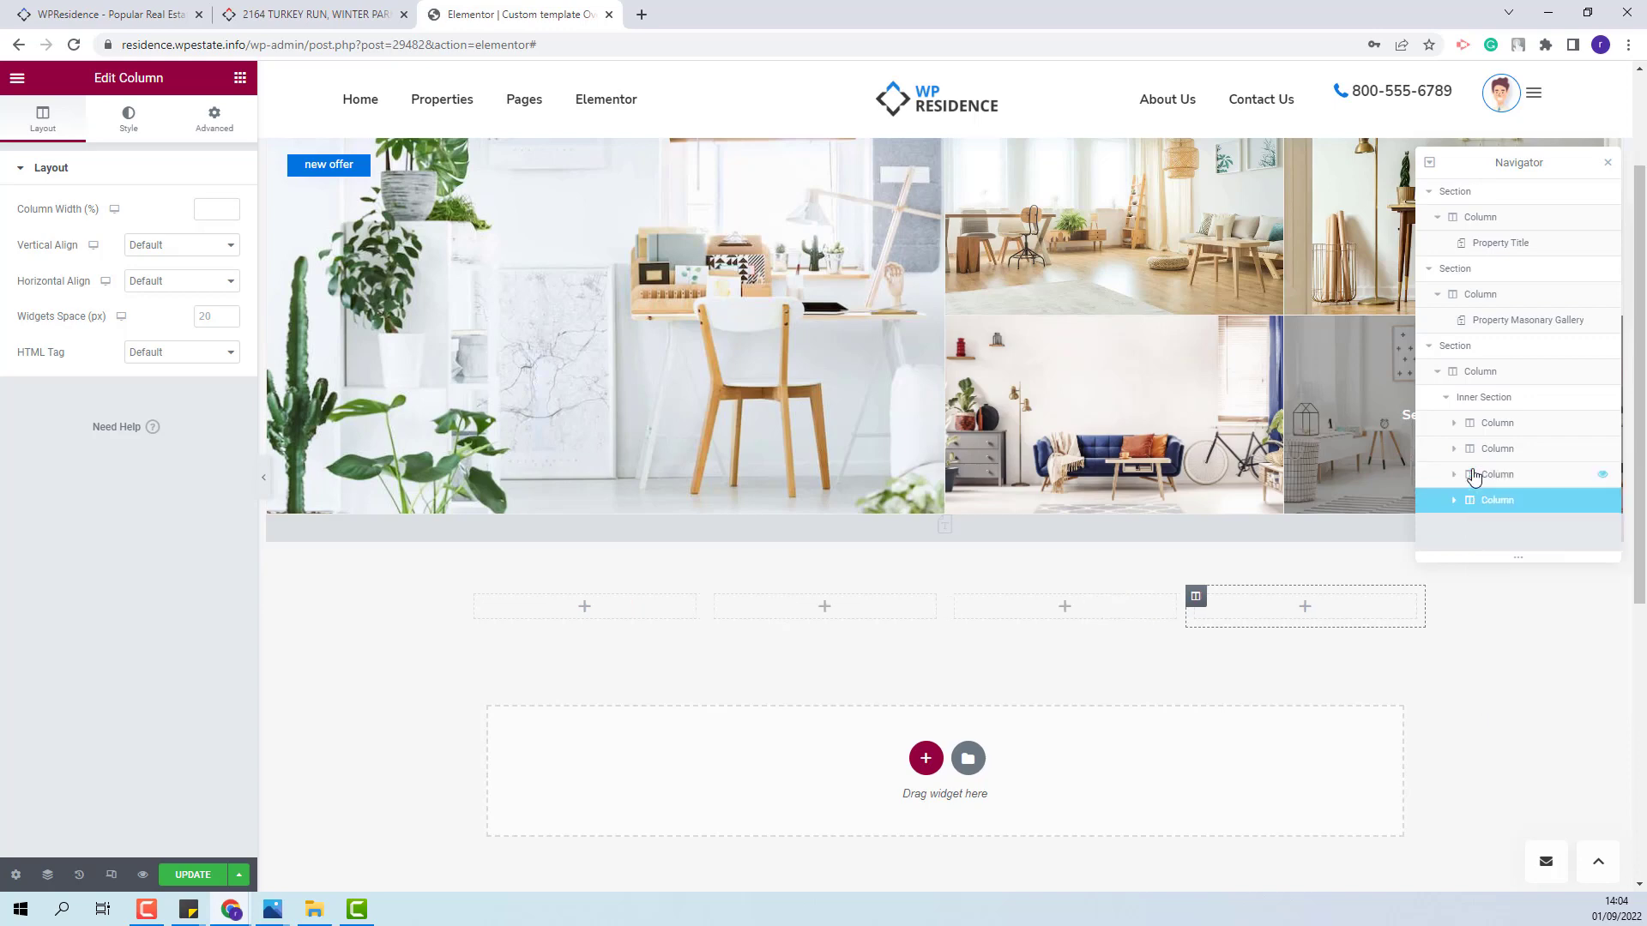
{"action": "right_click", "coordinate": [1473, 504]}
{"action": "left_click", "coordinate": [1504, 546]}
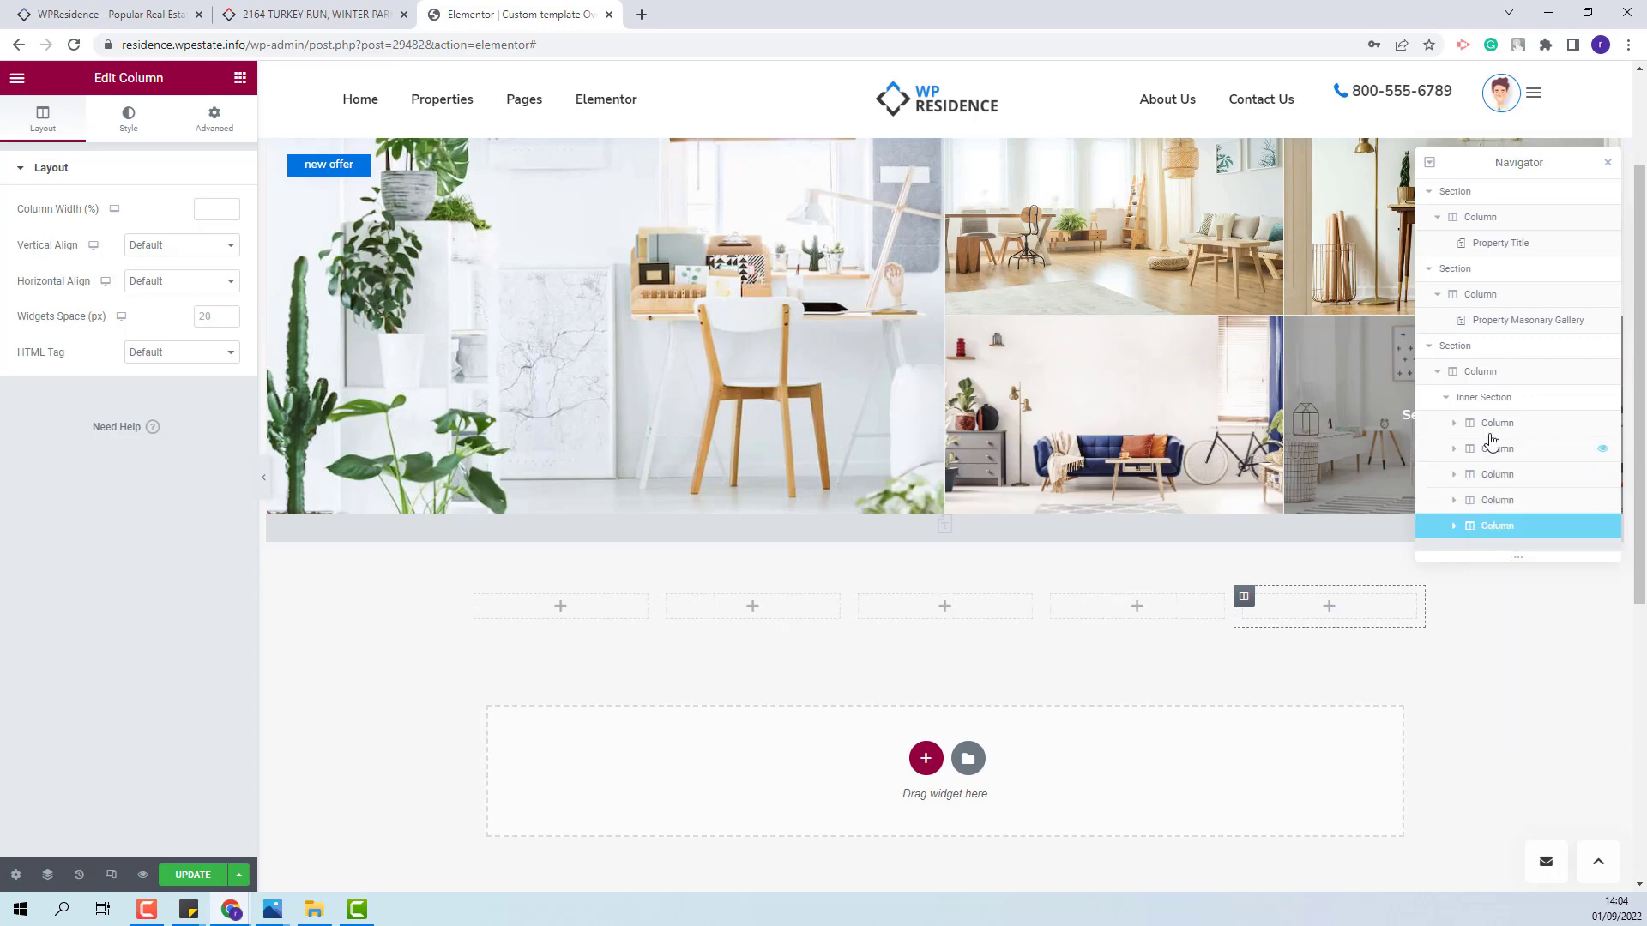
{"action": "key", "text": "ctrl+d"}
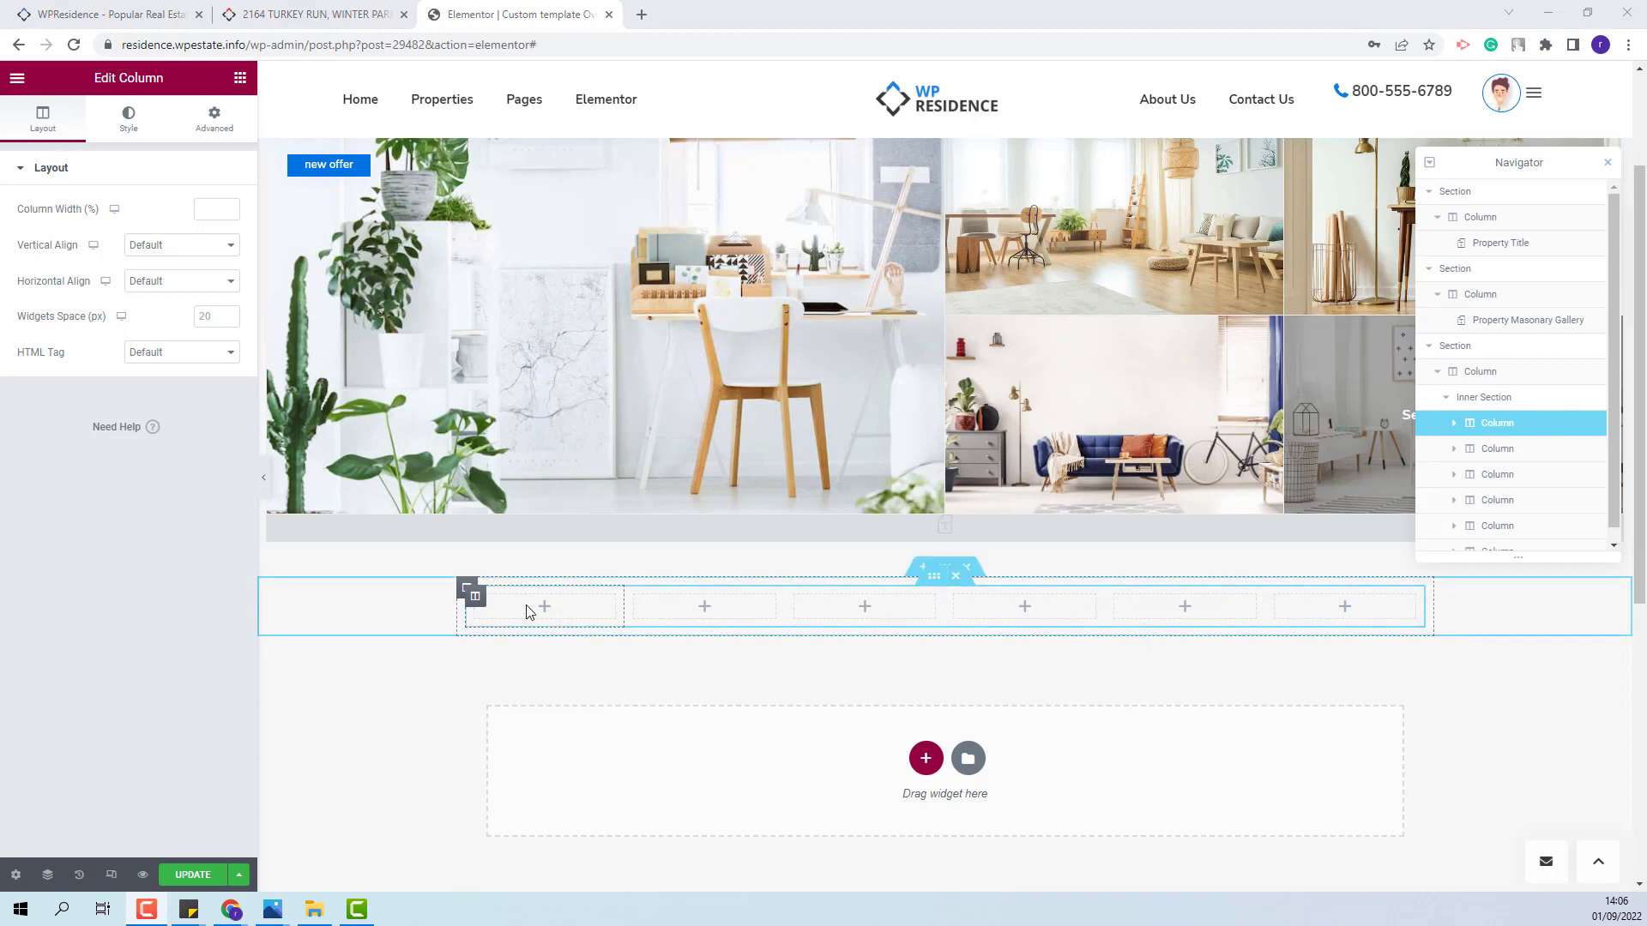
- Place a Text with Property Details widget in the first column
{"action": "left_click", "coordinate": [526, 611]}
{"action": "left_click", "coordinate": [128, 146]}
{"action": "type", "text": "t"}
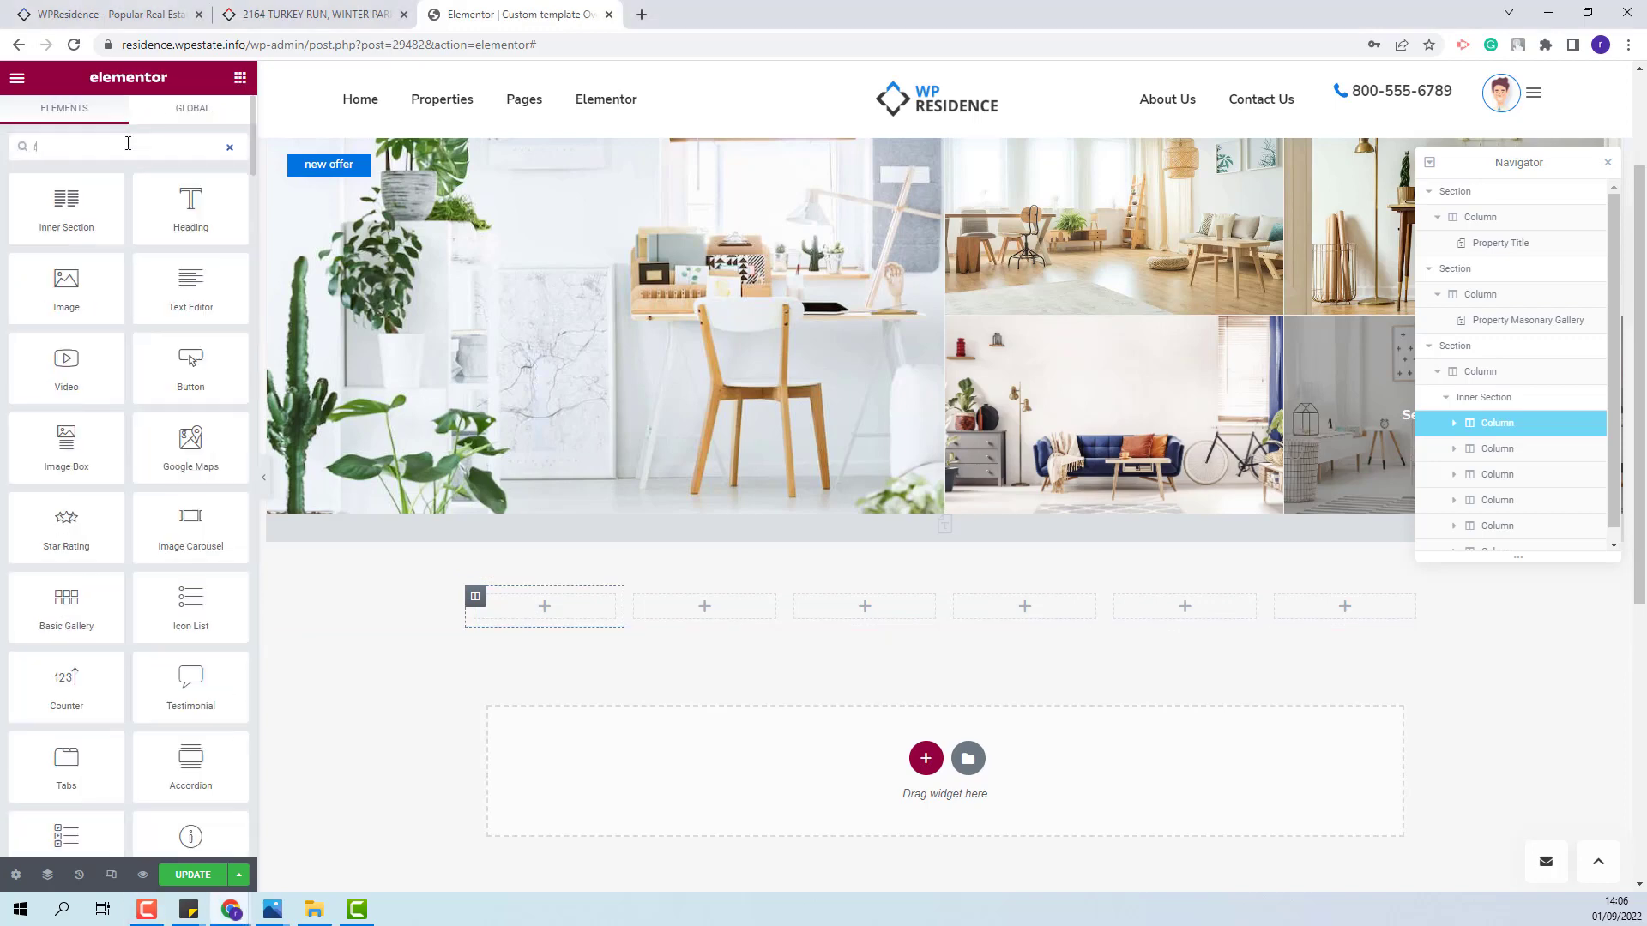
{"action": "type", "text": "ext with"}
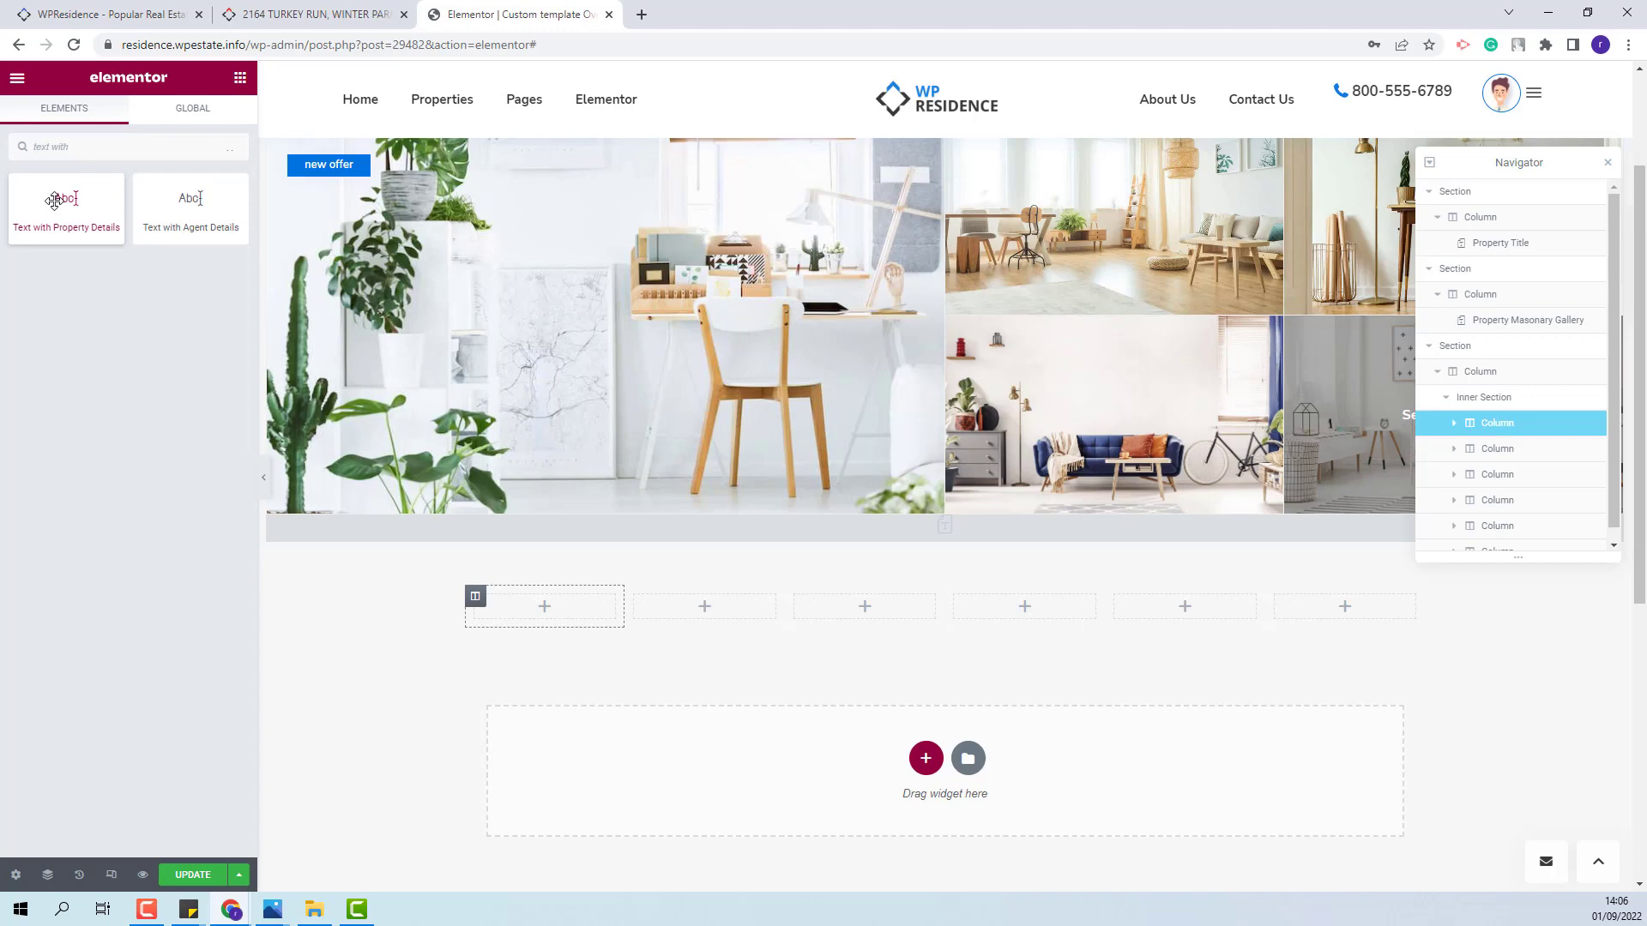
{"action": "left_click_drag", "start_coordinate": [54, 200], "coordinate": [506, 630]}
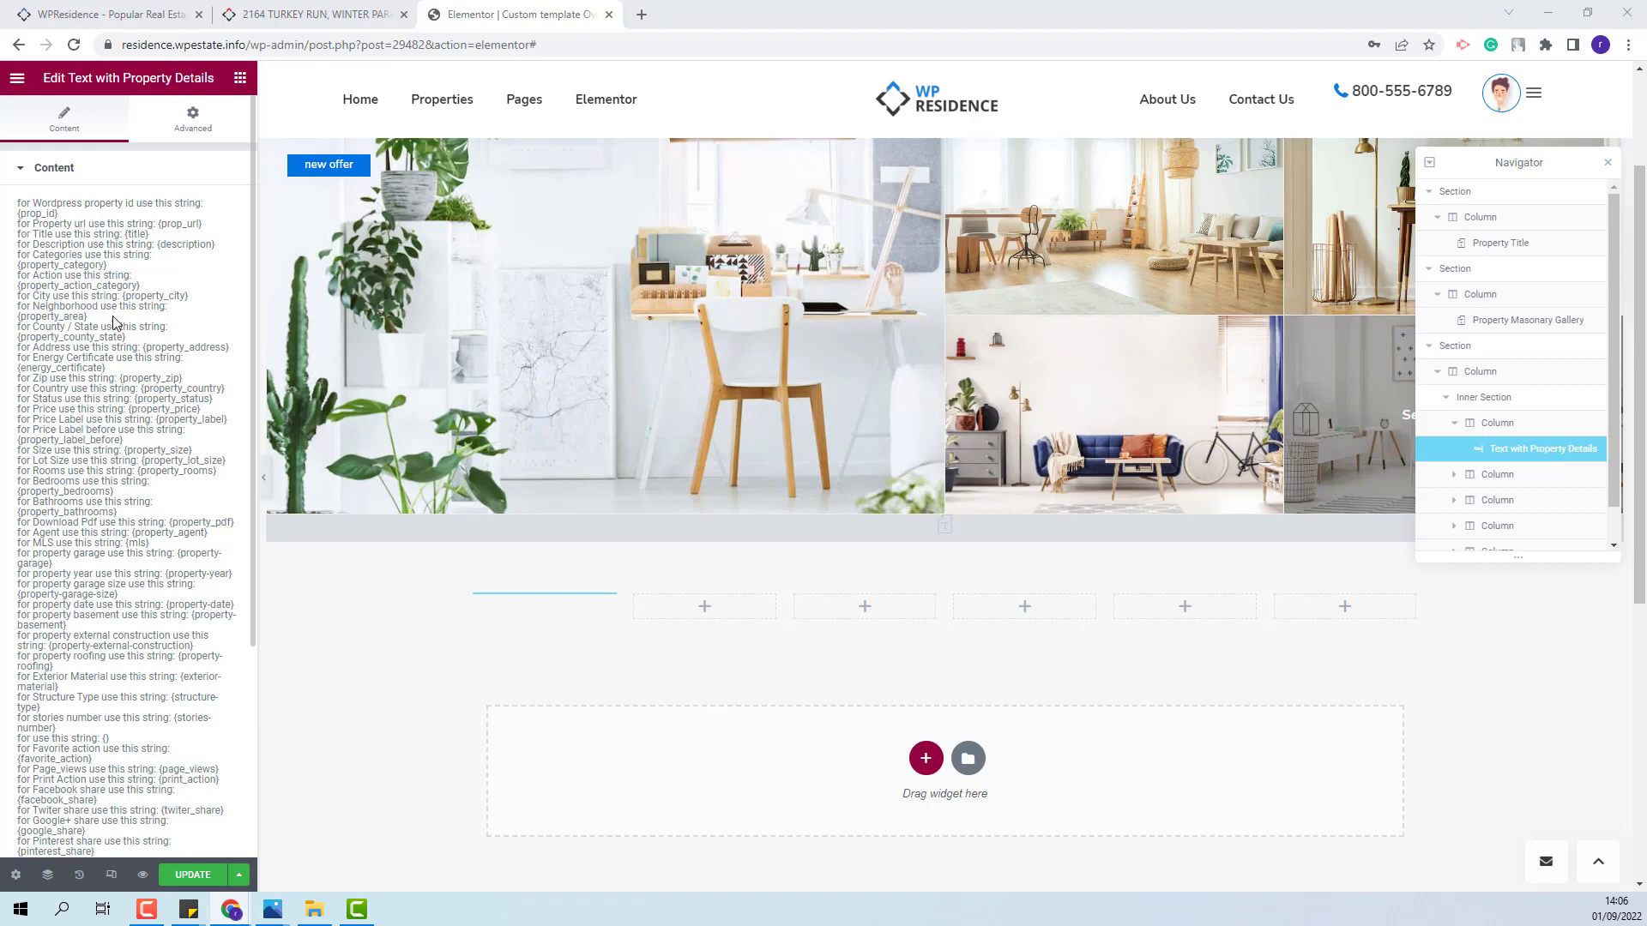
- Paste {property_category} into the widget so it shows Condos, and centre it
{"action": "scroll", "coordinate": [113, 322], "scroll_direction": "down", "scroll_amount": 5}
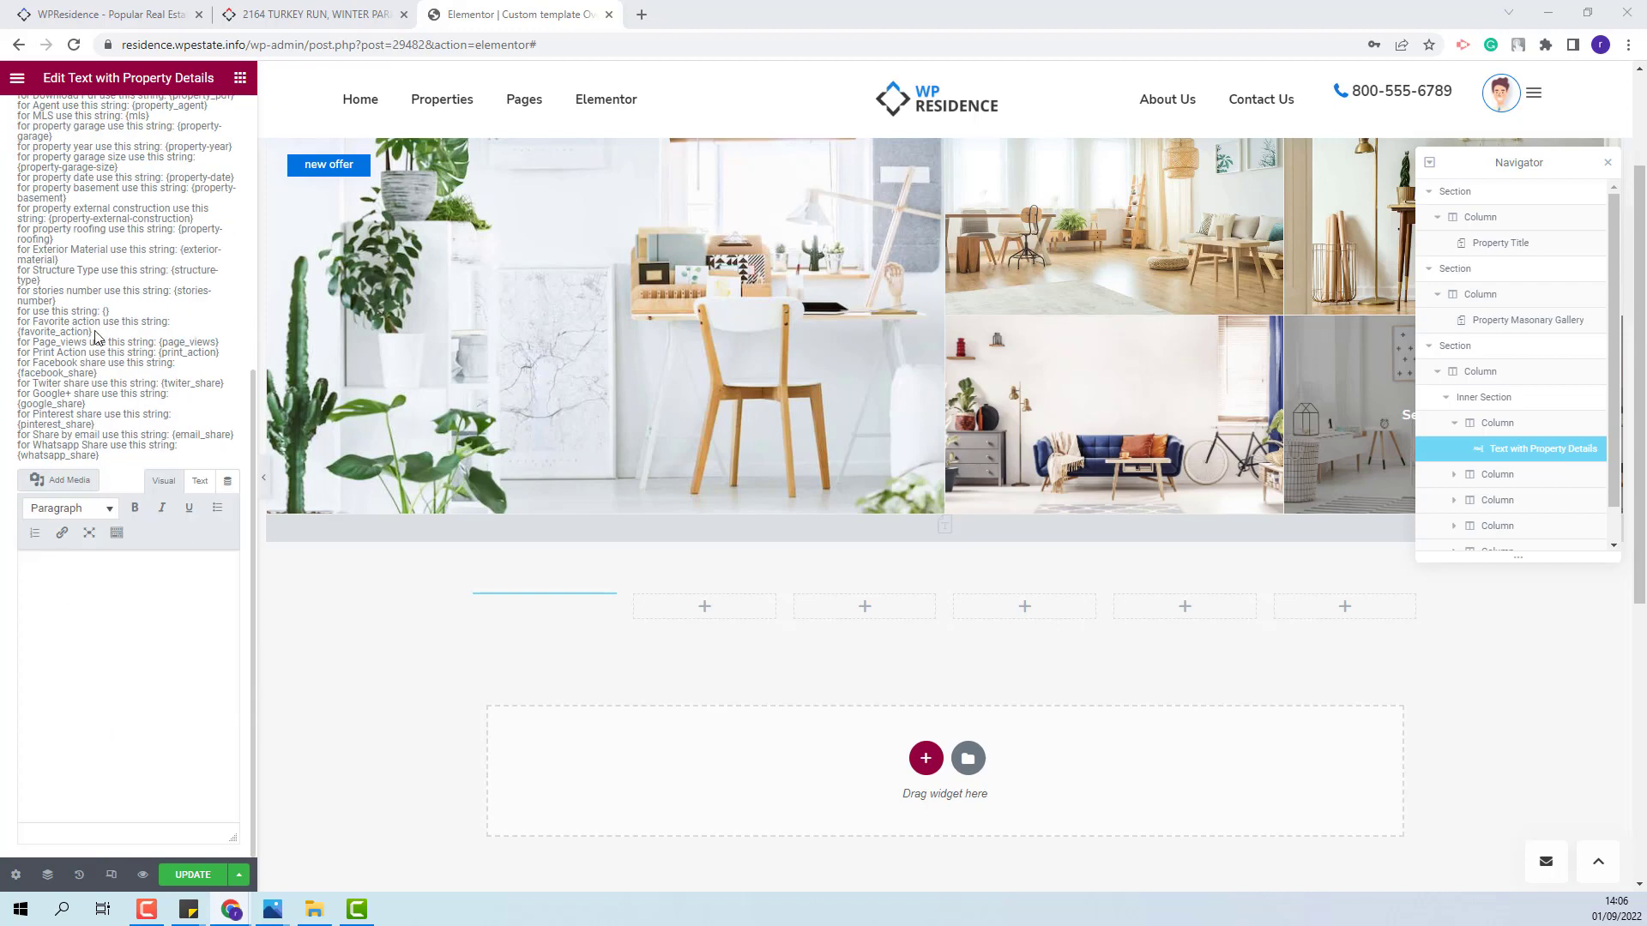
{"action": "scroll", "coordinate": [99, 268], "scroll_direction": "up", "scroll_amount": 5}
{"action": "scroll", "coordinate": [41, 258], "scroll_direction": "down", "scroll_amount": 1}
{"action": "left_click_drag", "start_coordinate": [18, 181], "coordinate": [89, 181]}
{"action": "right_click", "coordinate": [89, 181]}
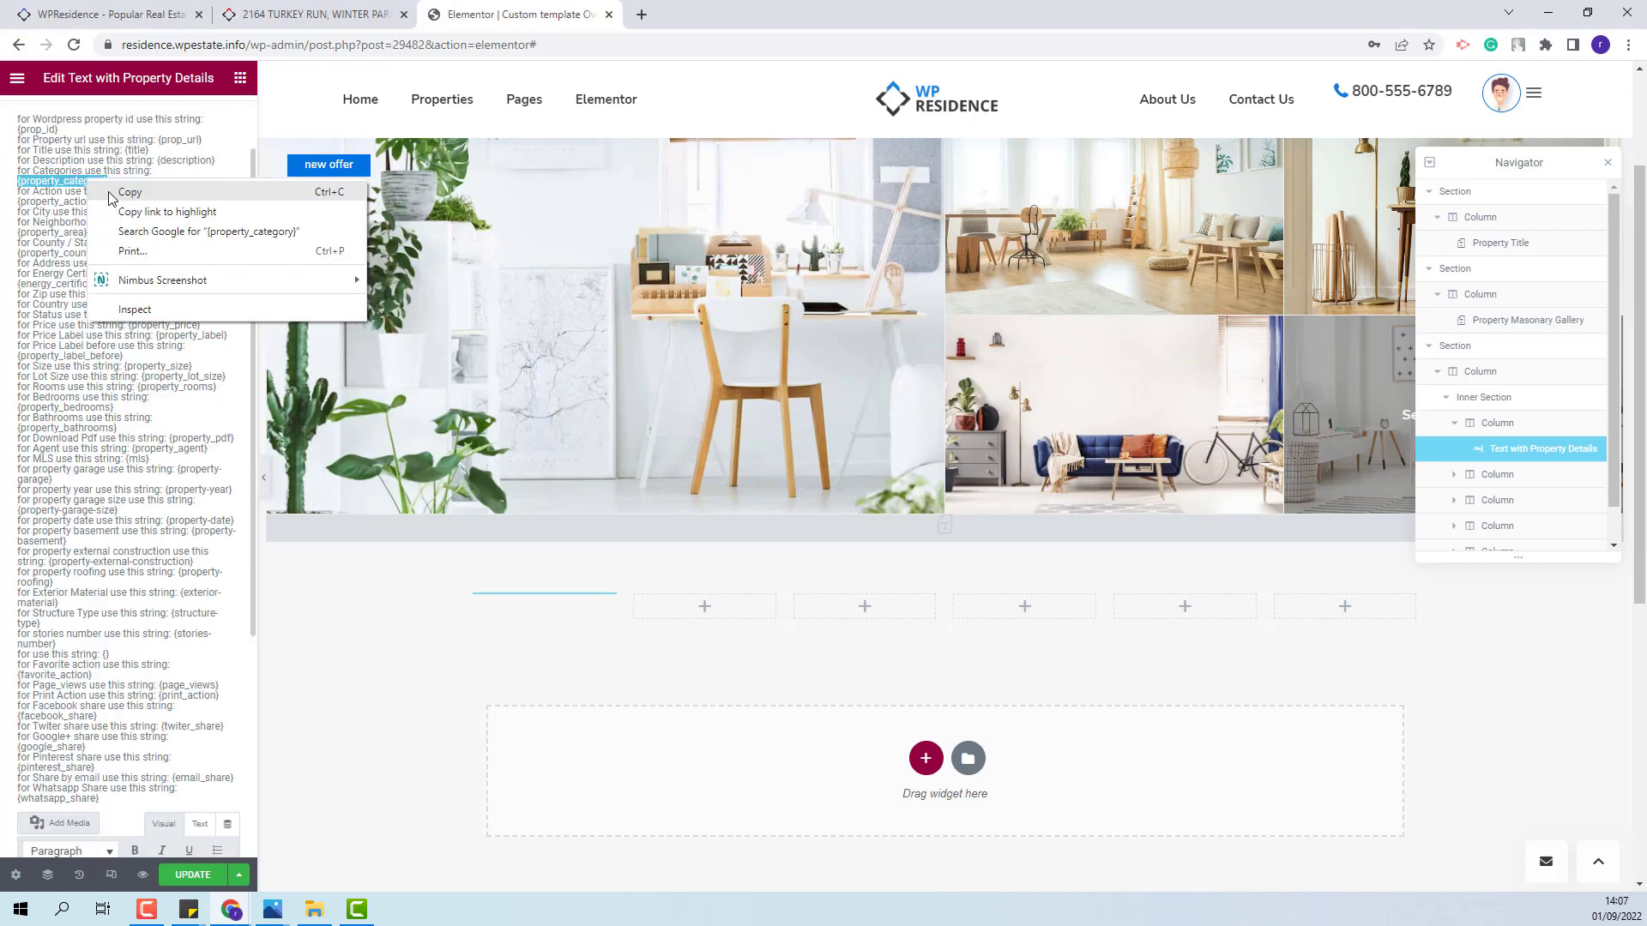
{"action": "left_click", "coordinate": [110, 192]}
{"action": "scroll", "coordinate": [82, 585], "scroll_direction": "down", "scroll_amount": 4}
{"action": "left_click", "coordinate": [82, 585]}
{"action": "key", "text": "ctrl+v"}
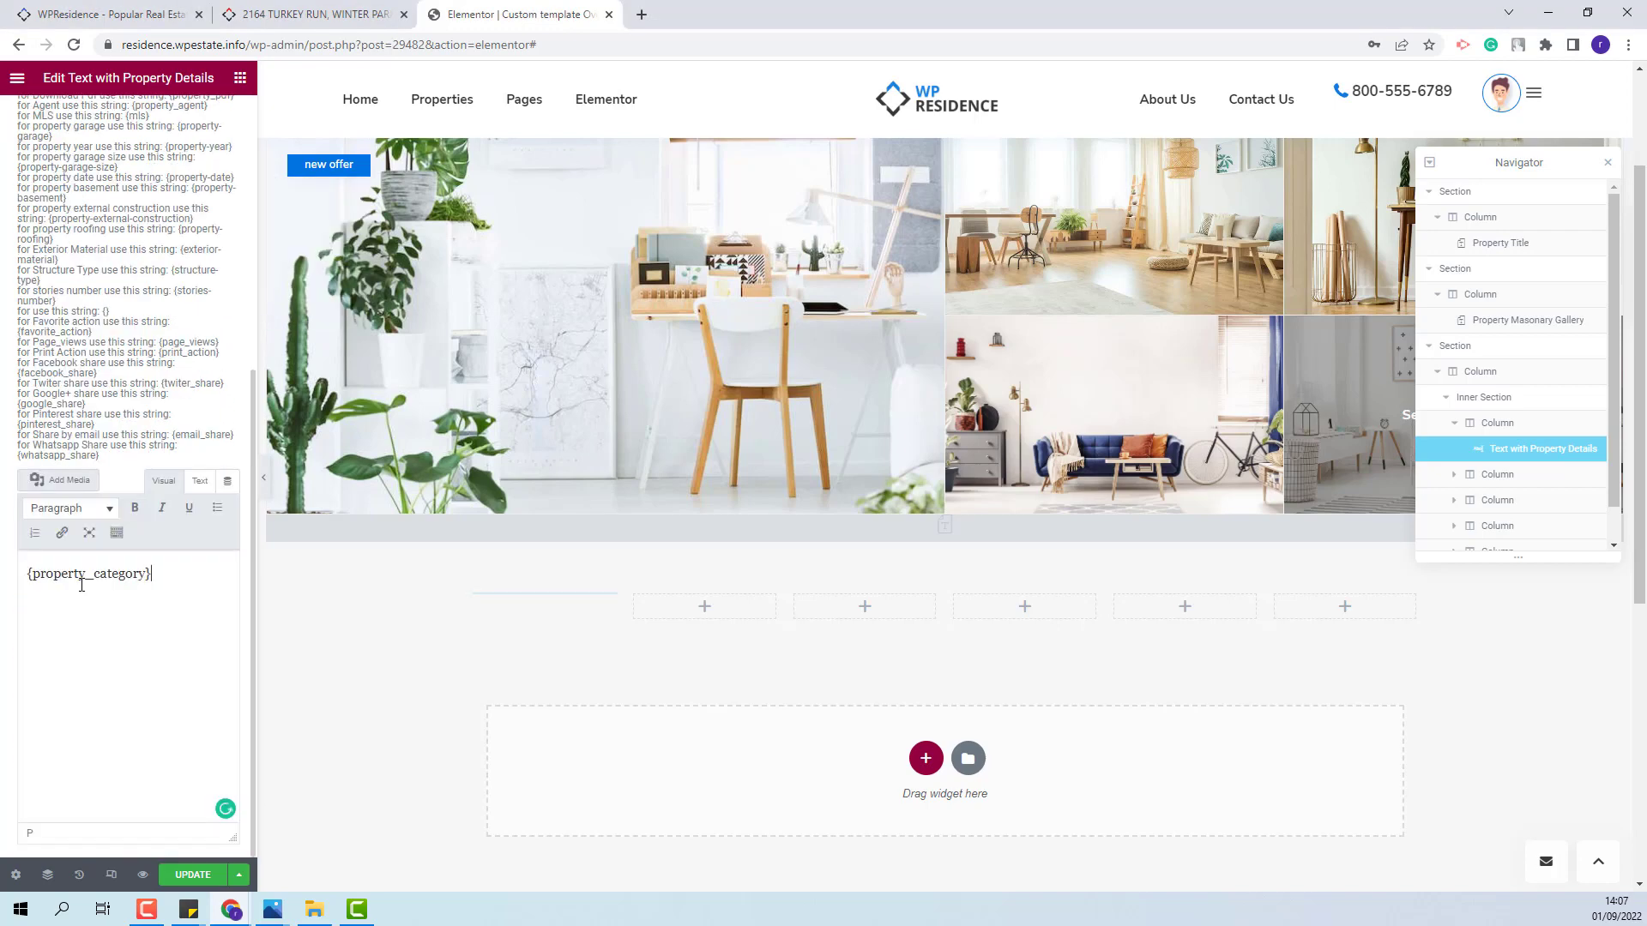
{"action": "left_click", "coordinate": [117, 532]}
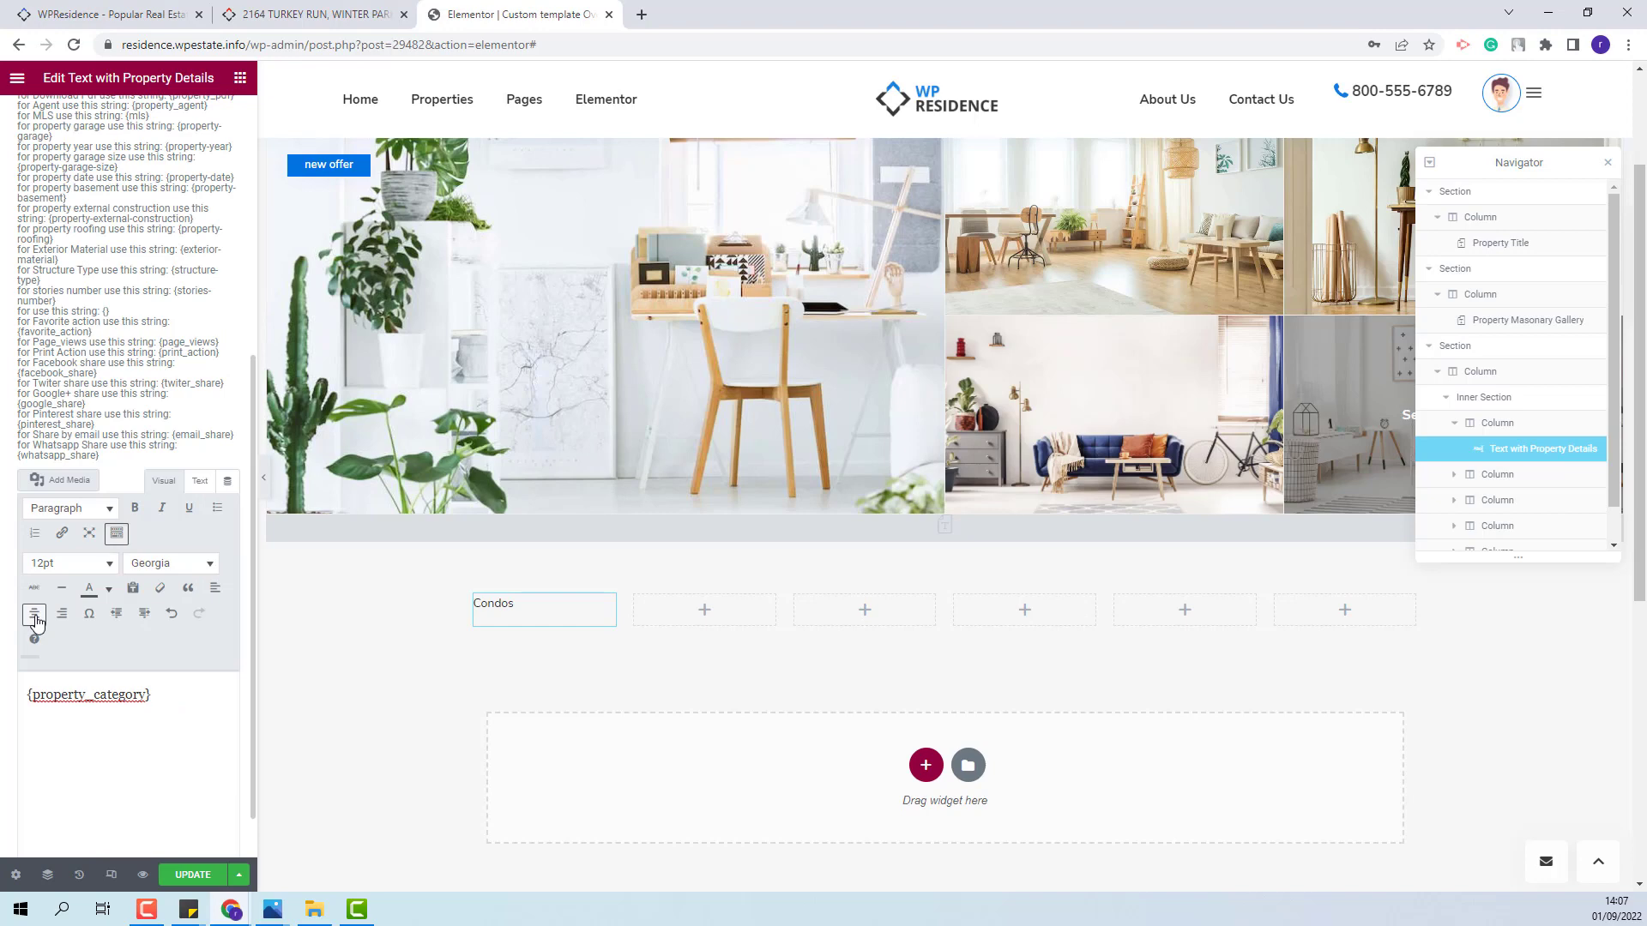
{"action": "left_click", "coordinate": [35, 617]}
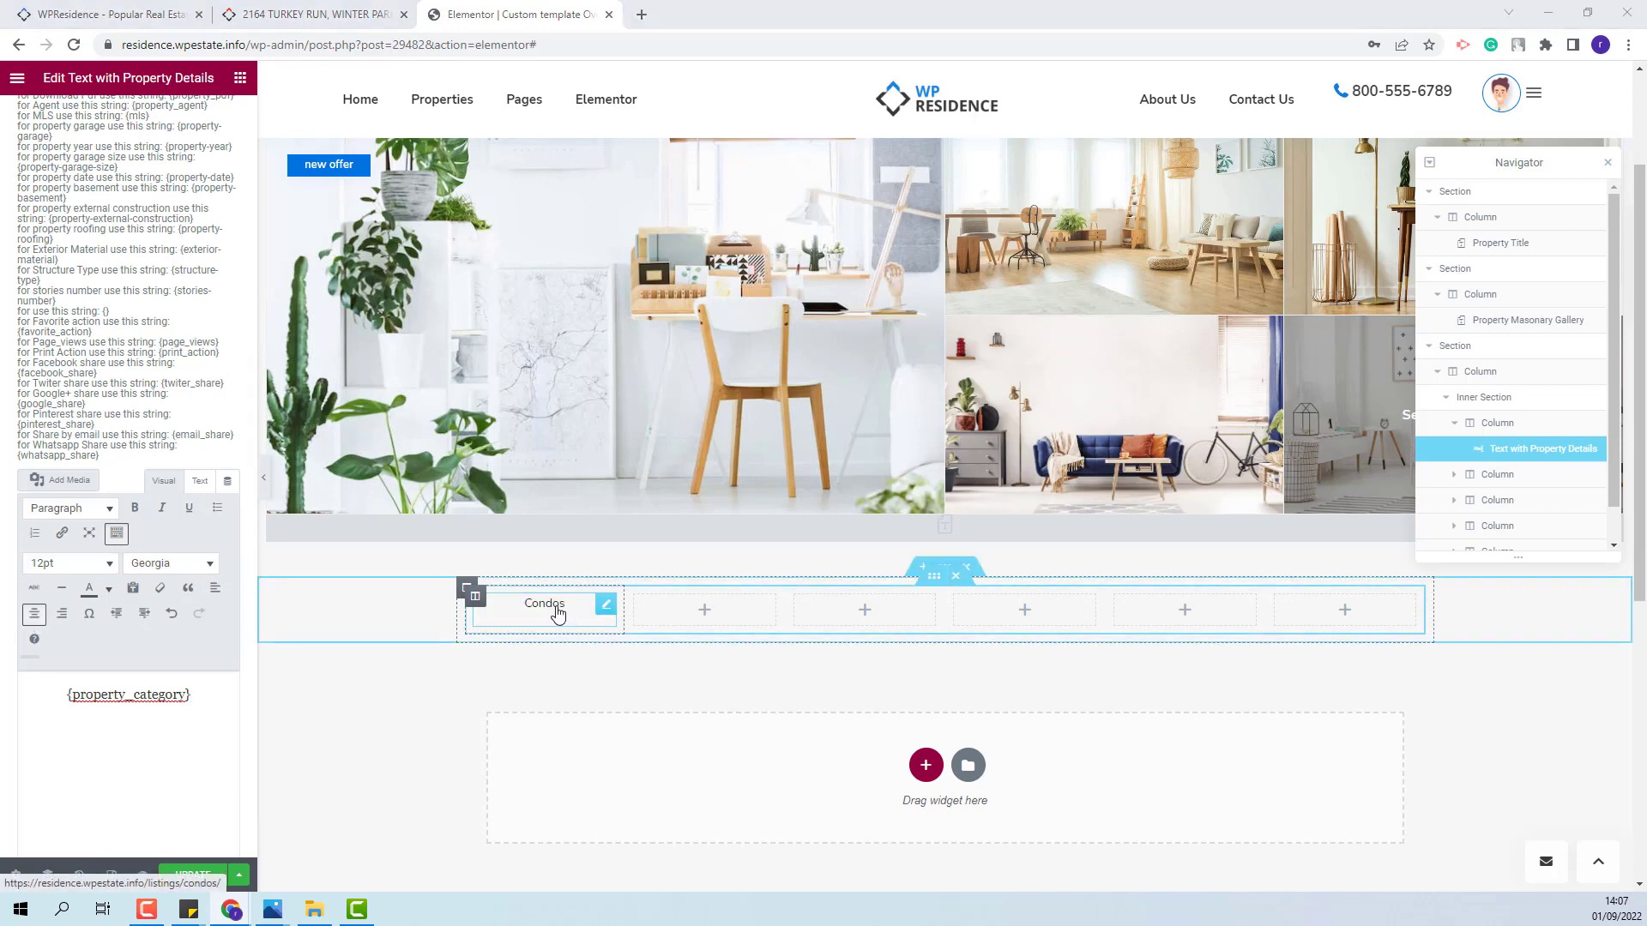
{"action": "left_click", "coordinate": [241, 77]}
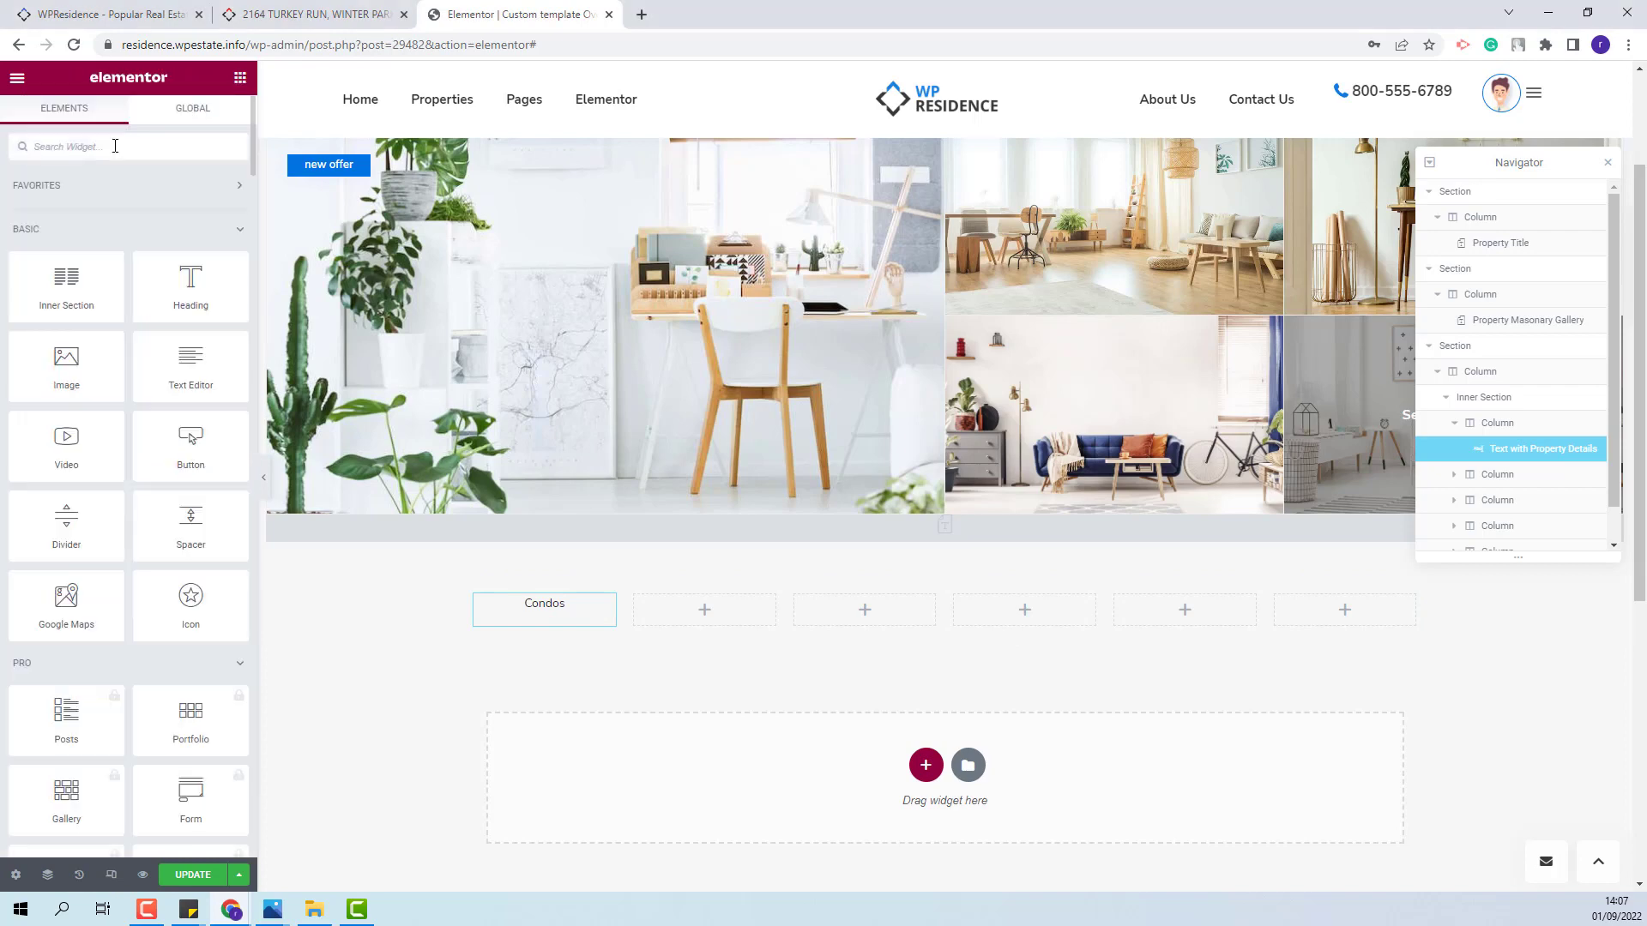
- Add a centred 'Category' text label beneath Condos
{"action": "type", "text": "text"}
{"action": "left_click_drag", "start_coordinate": [190, 205], "coordinate": [533, 630]}
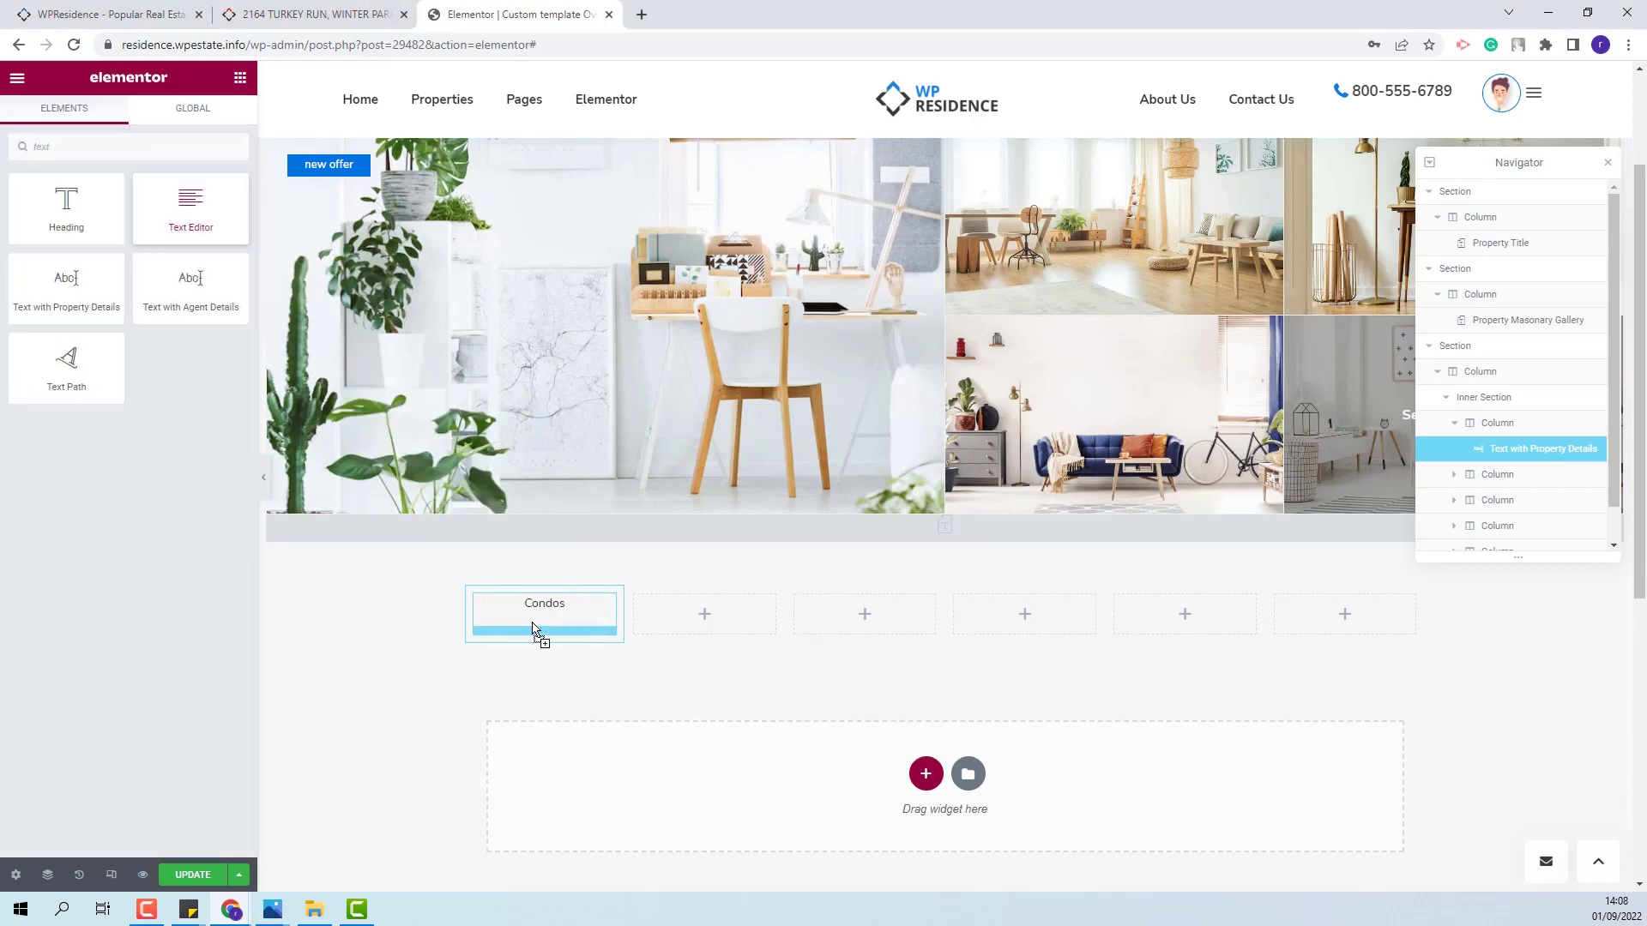
{"action": "left_click_drag", "start_coordinate": [201, 494], "coordinate": [20, 424]}
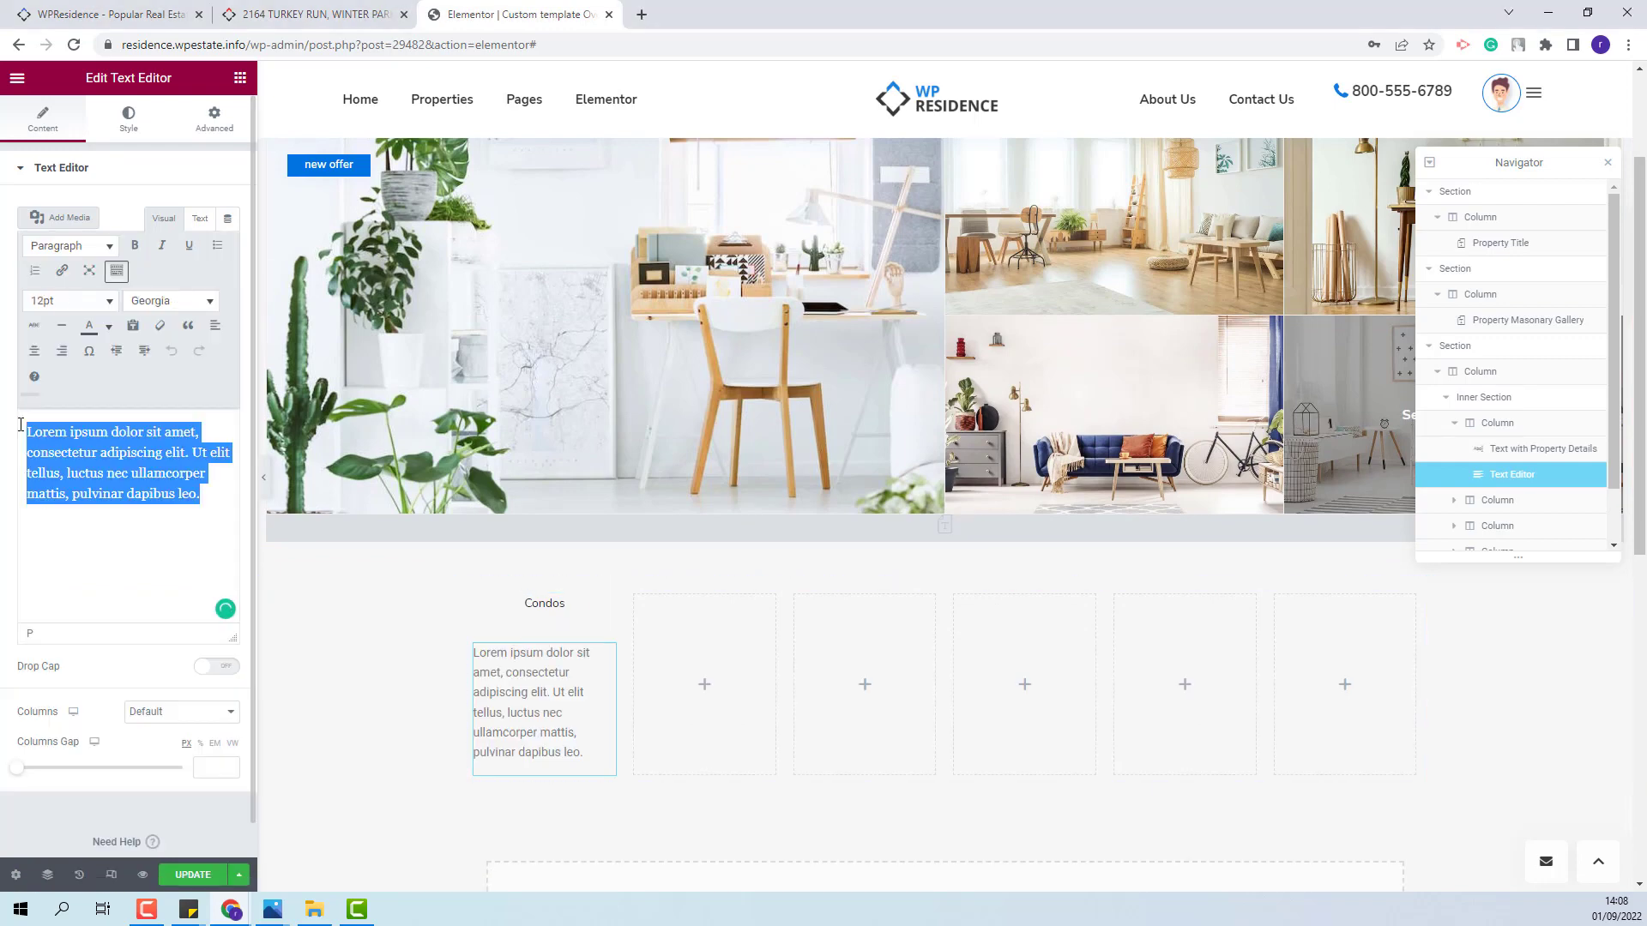
{"action": "type", "text": "Category"}
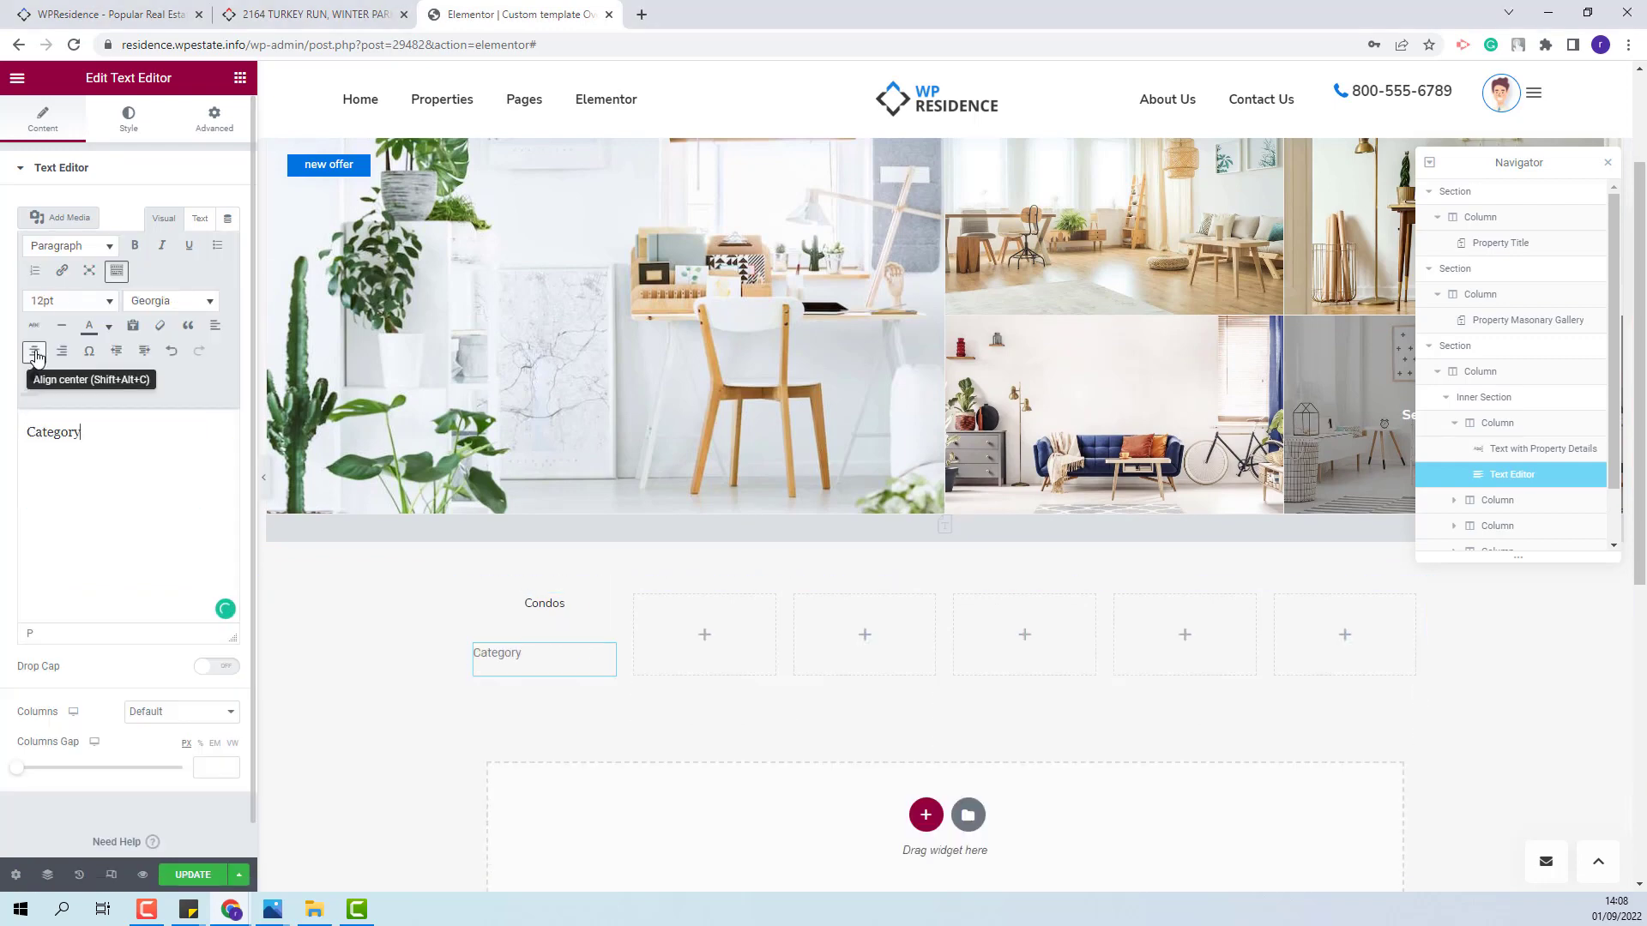
{"action": "left_click", "coordinate": [36, 352]}
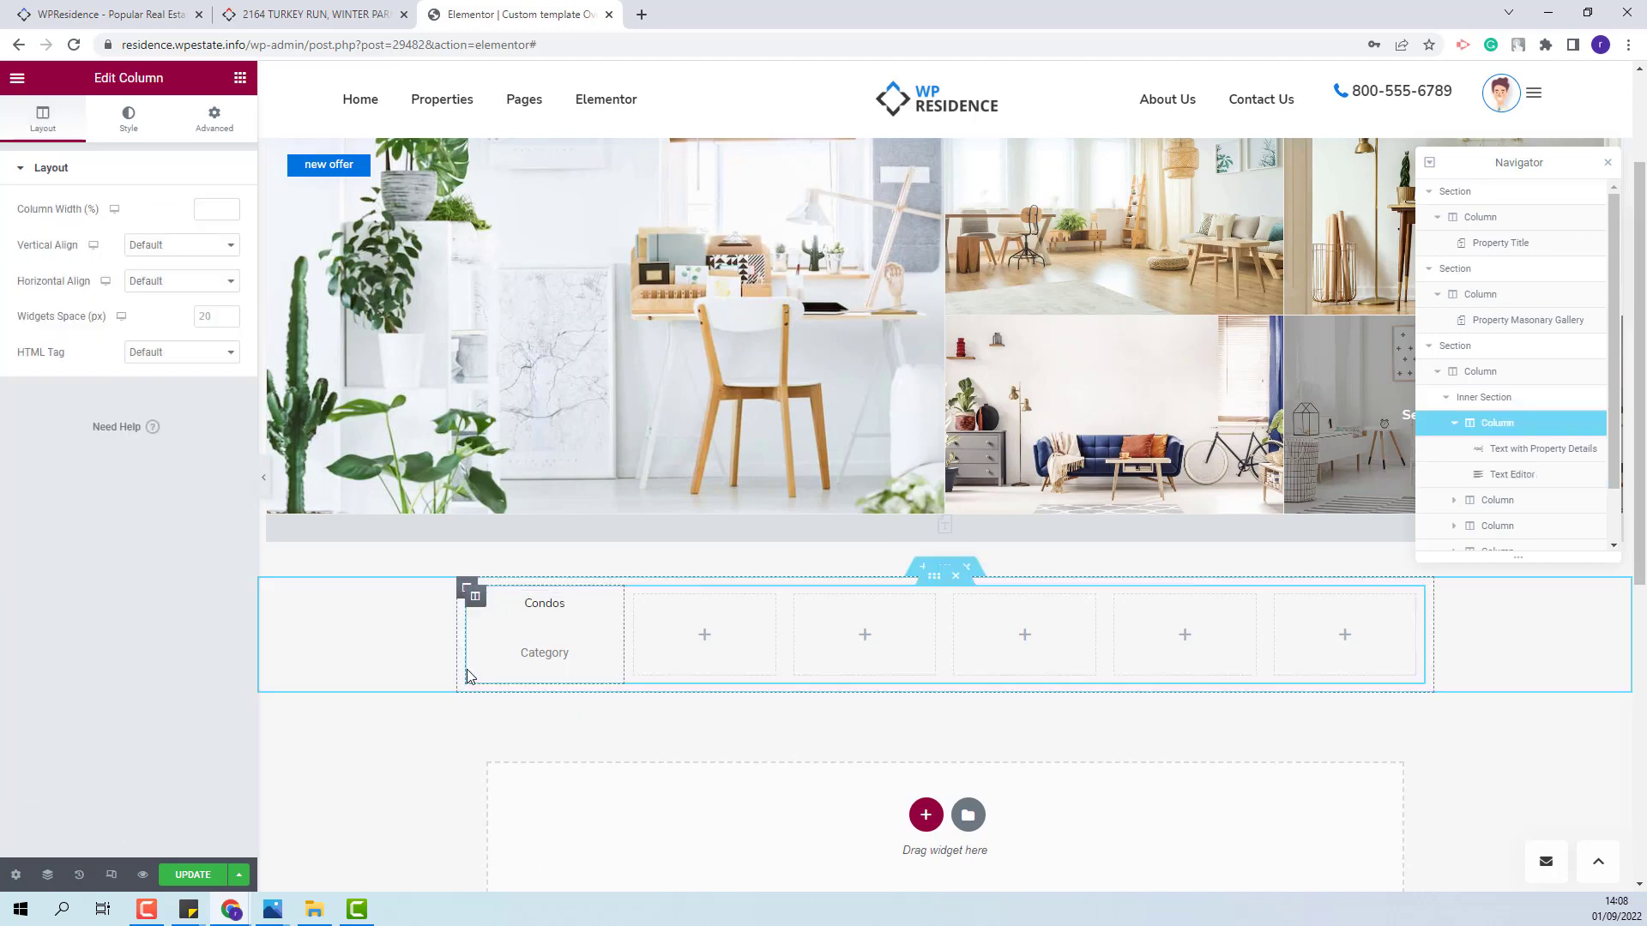
- Set the first column's Widgets Space to -9
{"action": "left_click", "coordinate": [586, 667]}
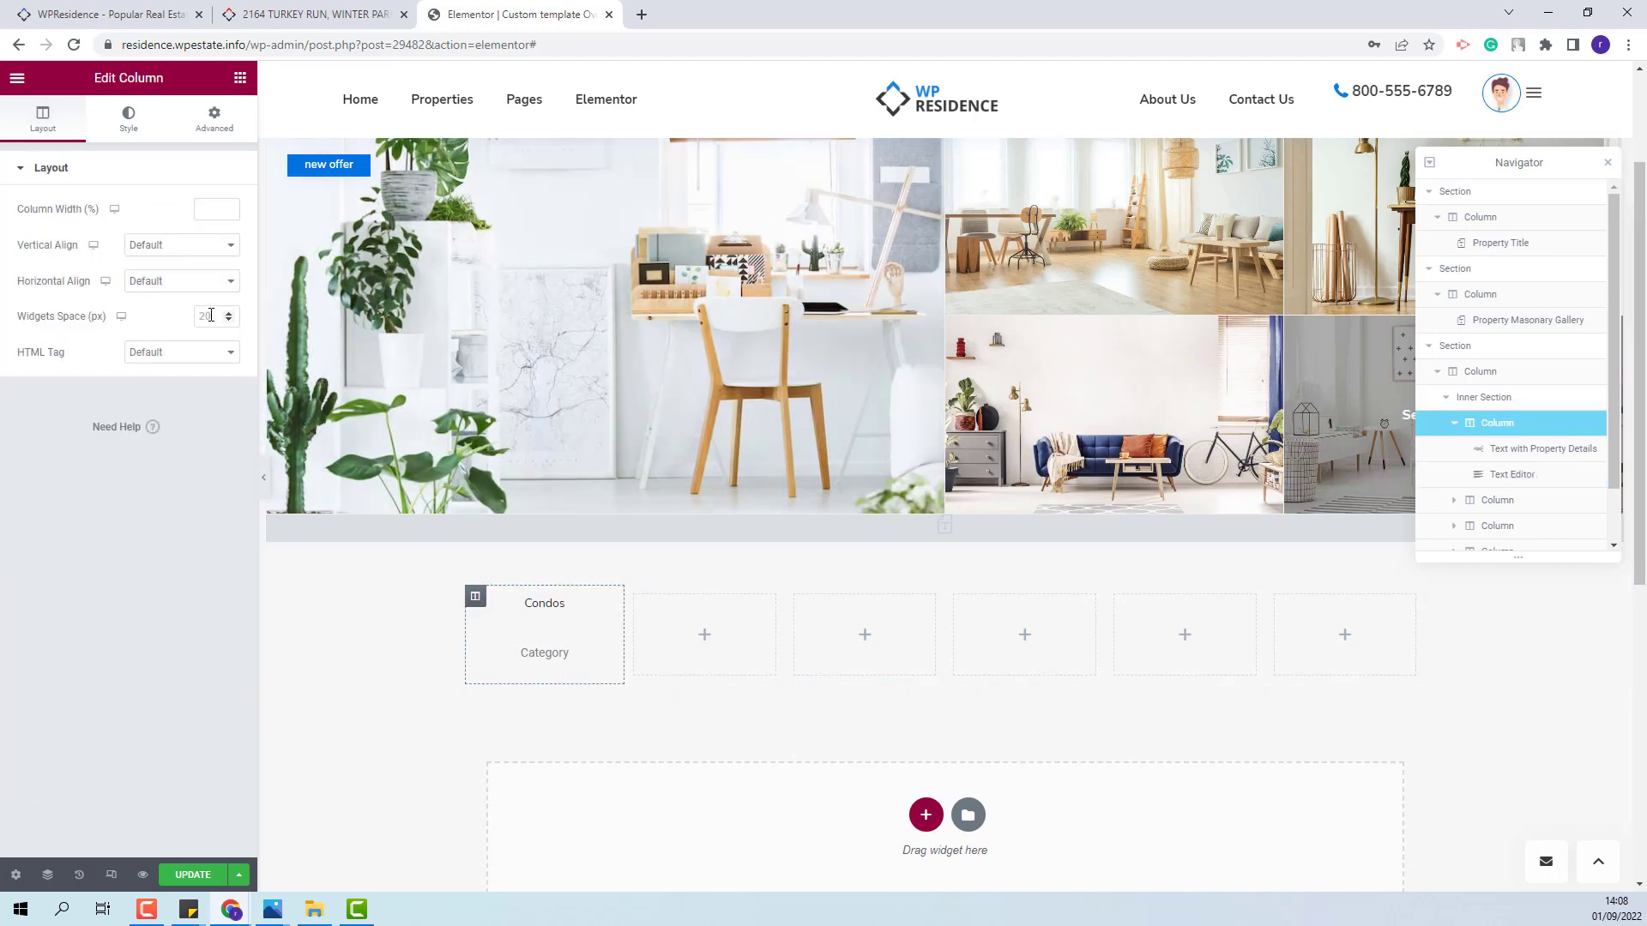
{"action": "left_click", "coordinate": [213, 314]}
{"action": "type", "text": "-9"}
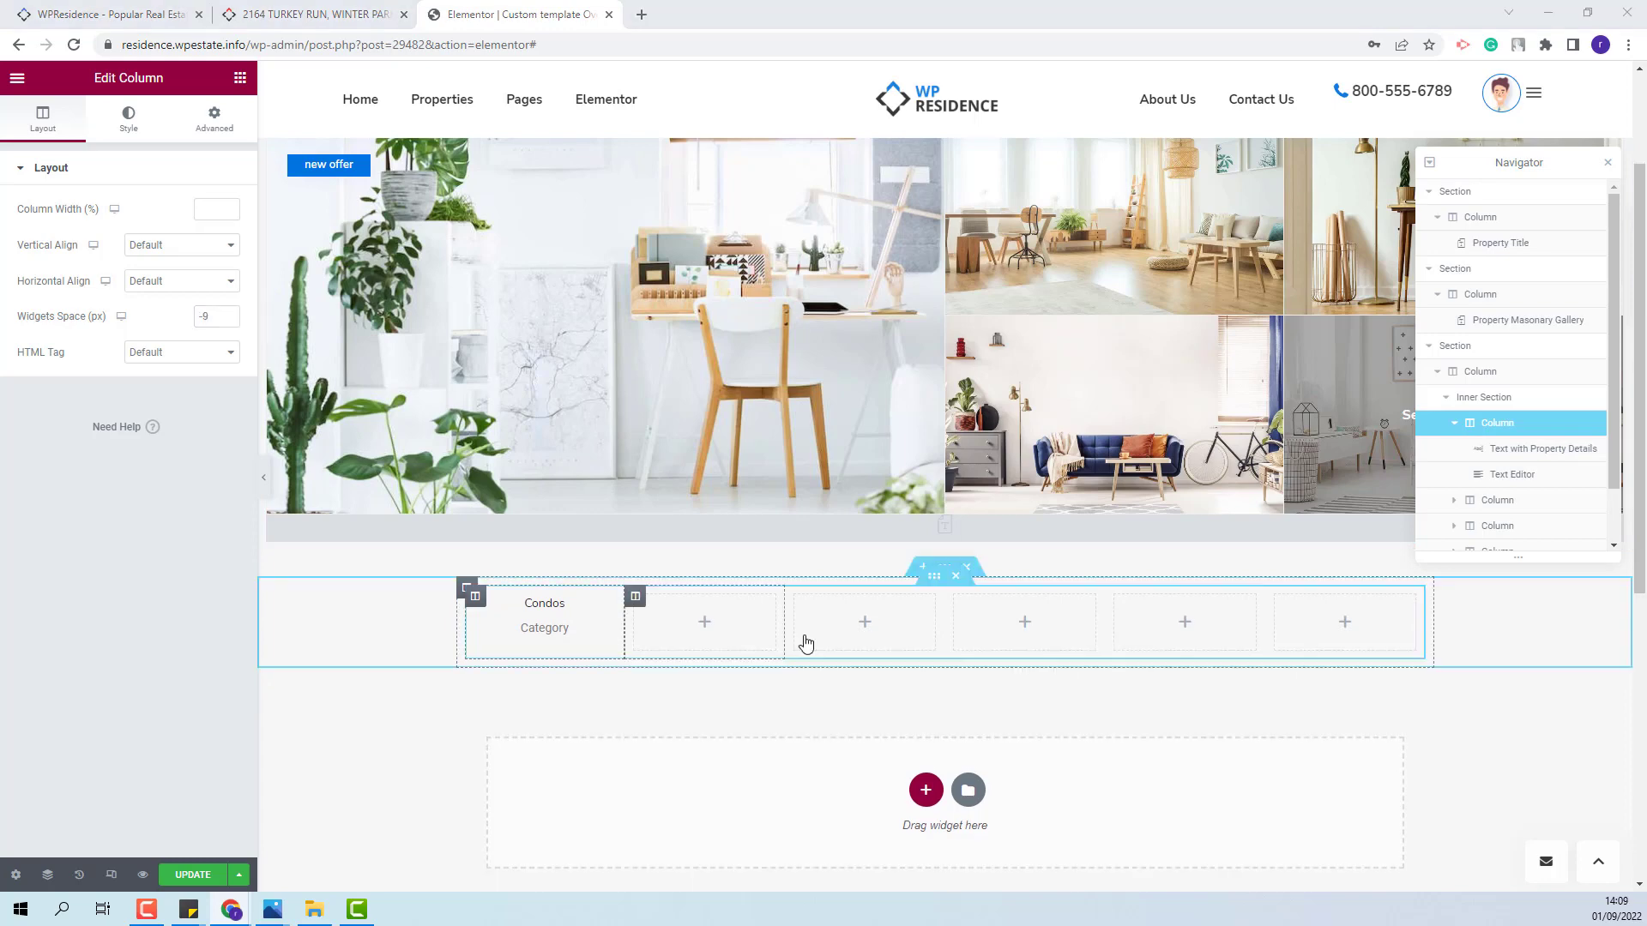
{"action": "left_click", "coordinate": [806, 641]}
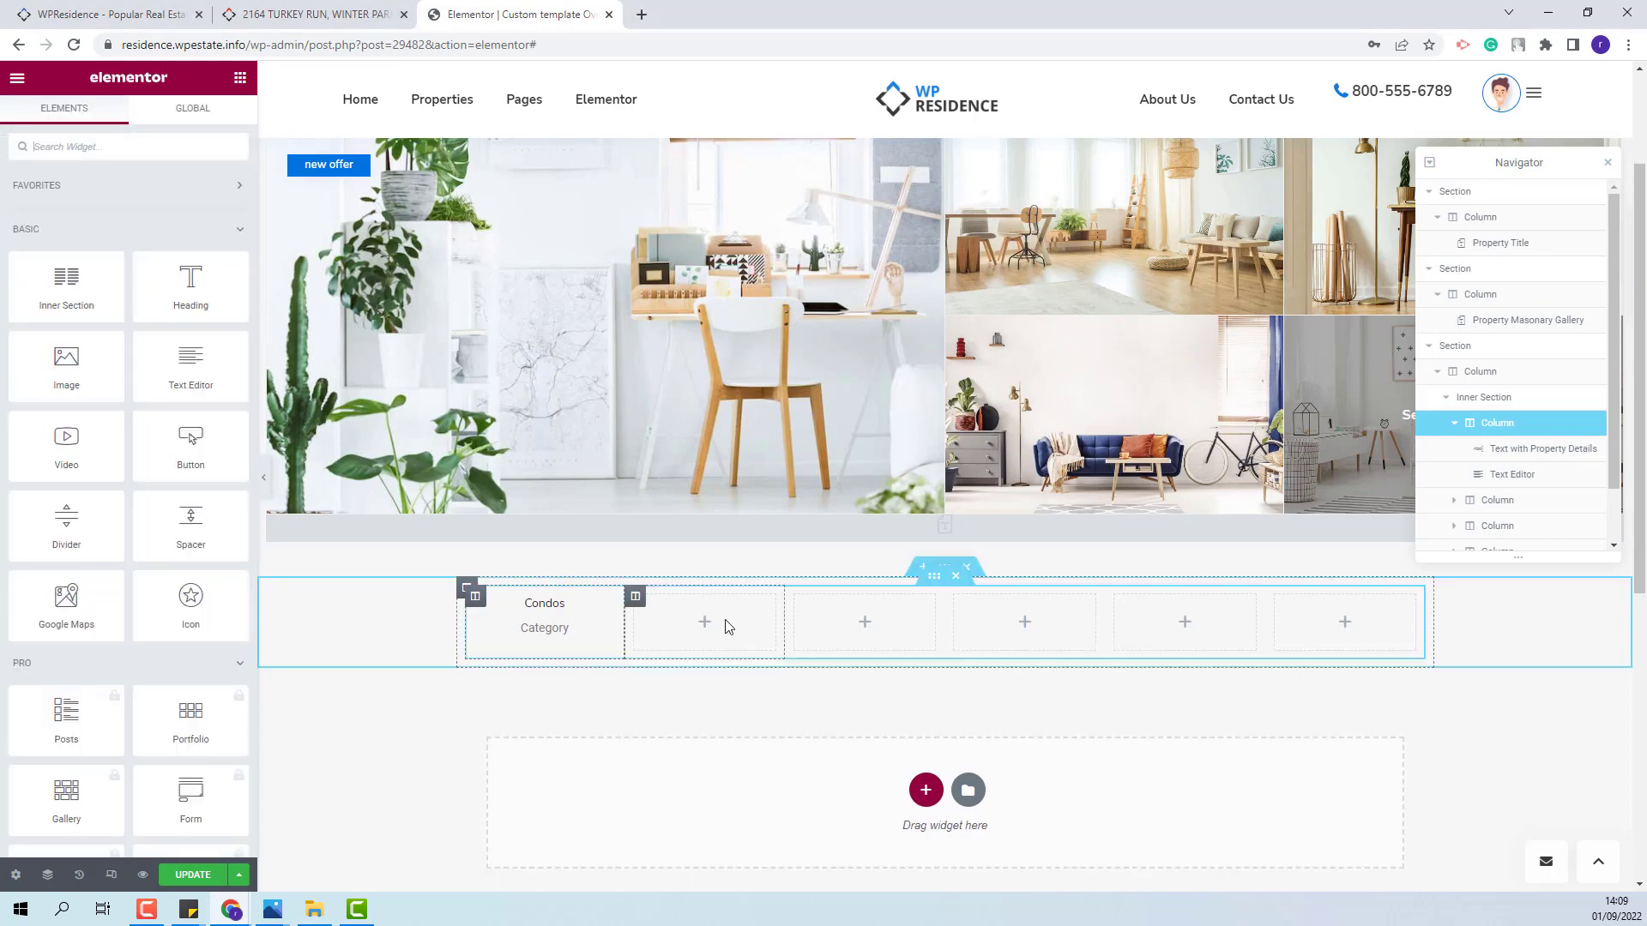
- Add a centred Text with Property Details widget to column two showing a bed icon and {property_bathrooms}
{"action": "left_click", "coordinate": [117, 146]}
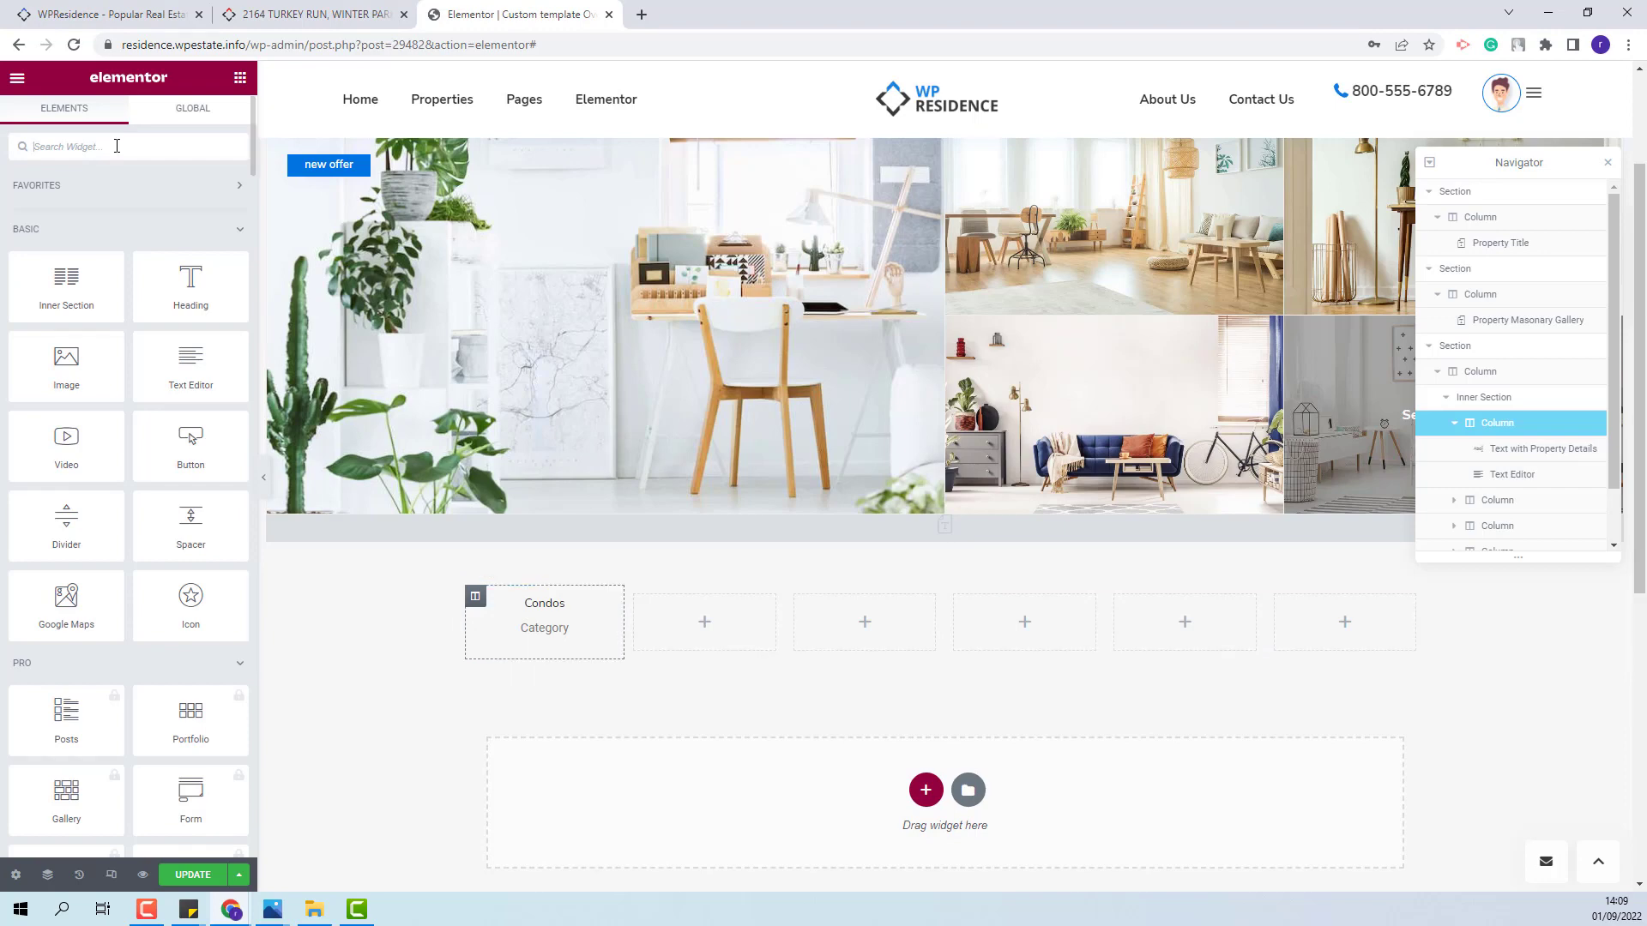
{"action": "type", "text": "text"}
{"action": "left_click_drag", "start_coordinate": [66, 283], "coordinate": [679, 605]}
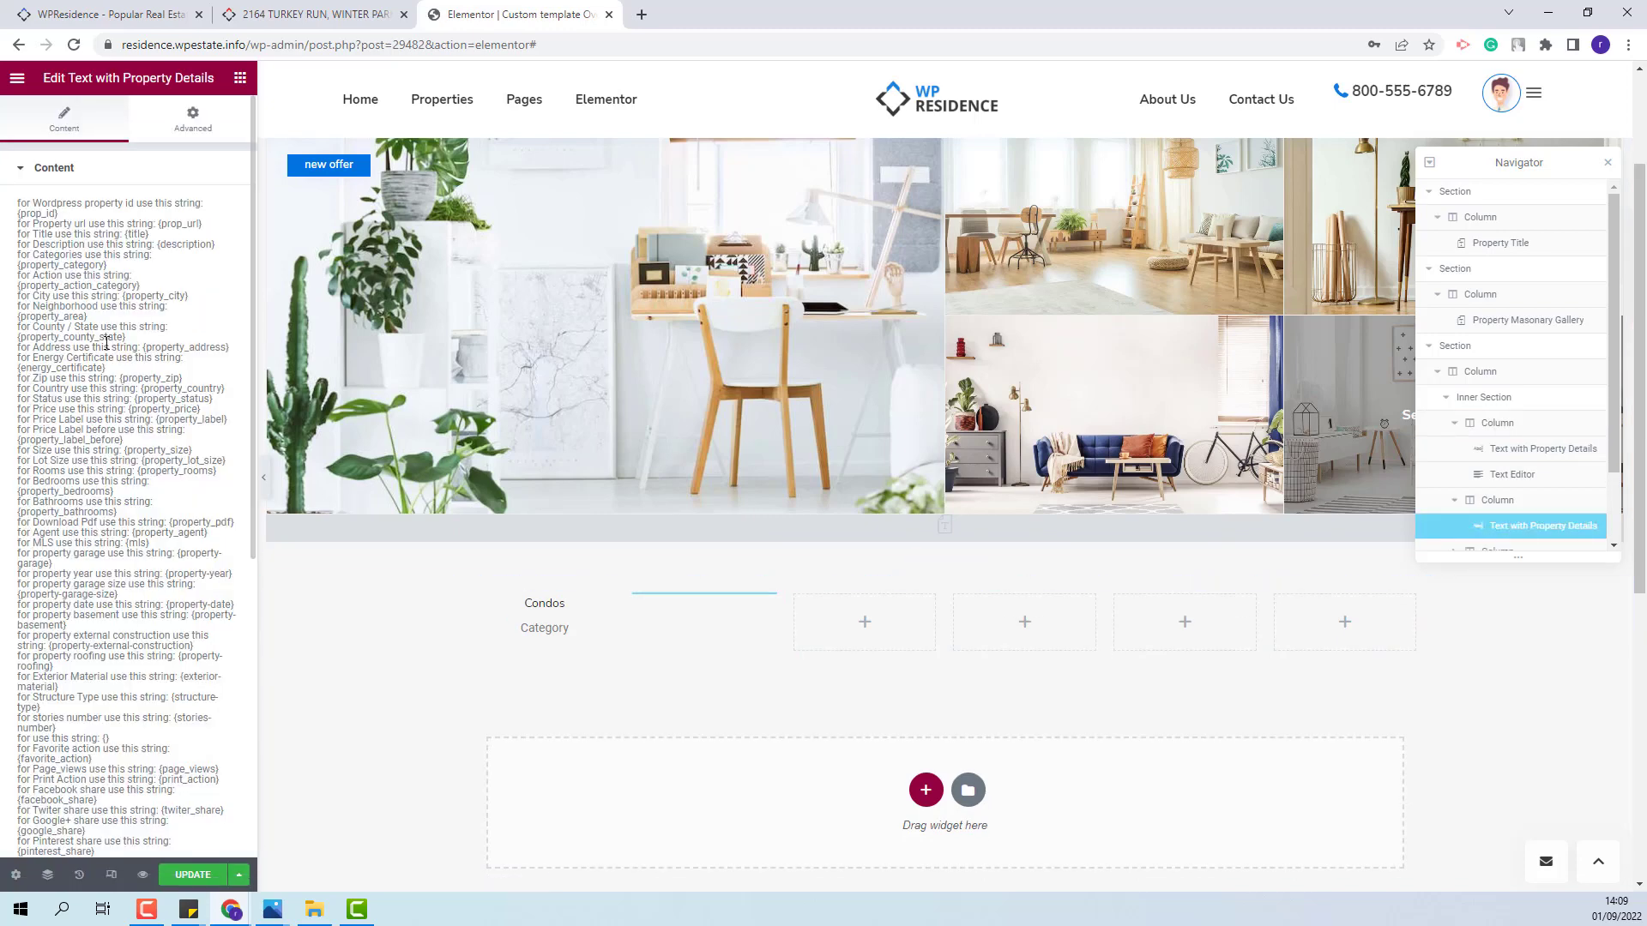
{"action": "left_click_drag", "start_coordinate": [117, 512], "coordinate": [18, 512]}
{"action": "right_click", "coordinate": [26, 513]}
{"action": "left_click", "coordinate": [68, 526]}
{"action": "scroll", "coordinate": [124, 531], "scroll_direction": "down", "scroll_amount": 4}
{"action": "left_click", "coordinate": [123, 799]}
{"action": "key", "text": "ctrl+v"}
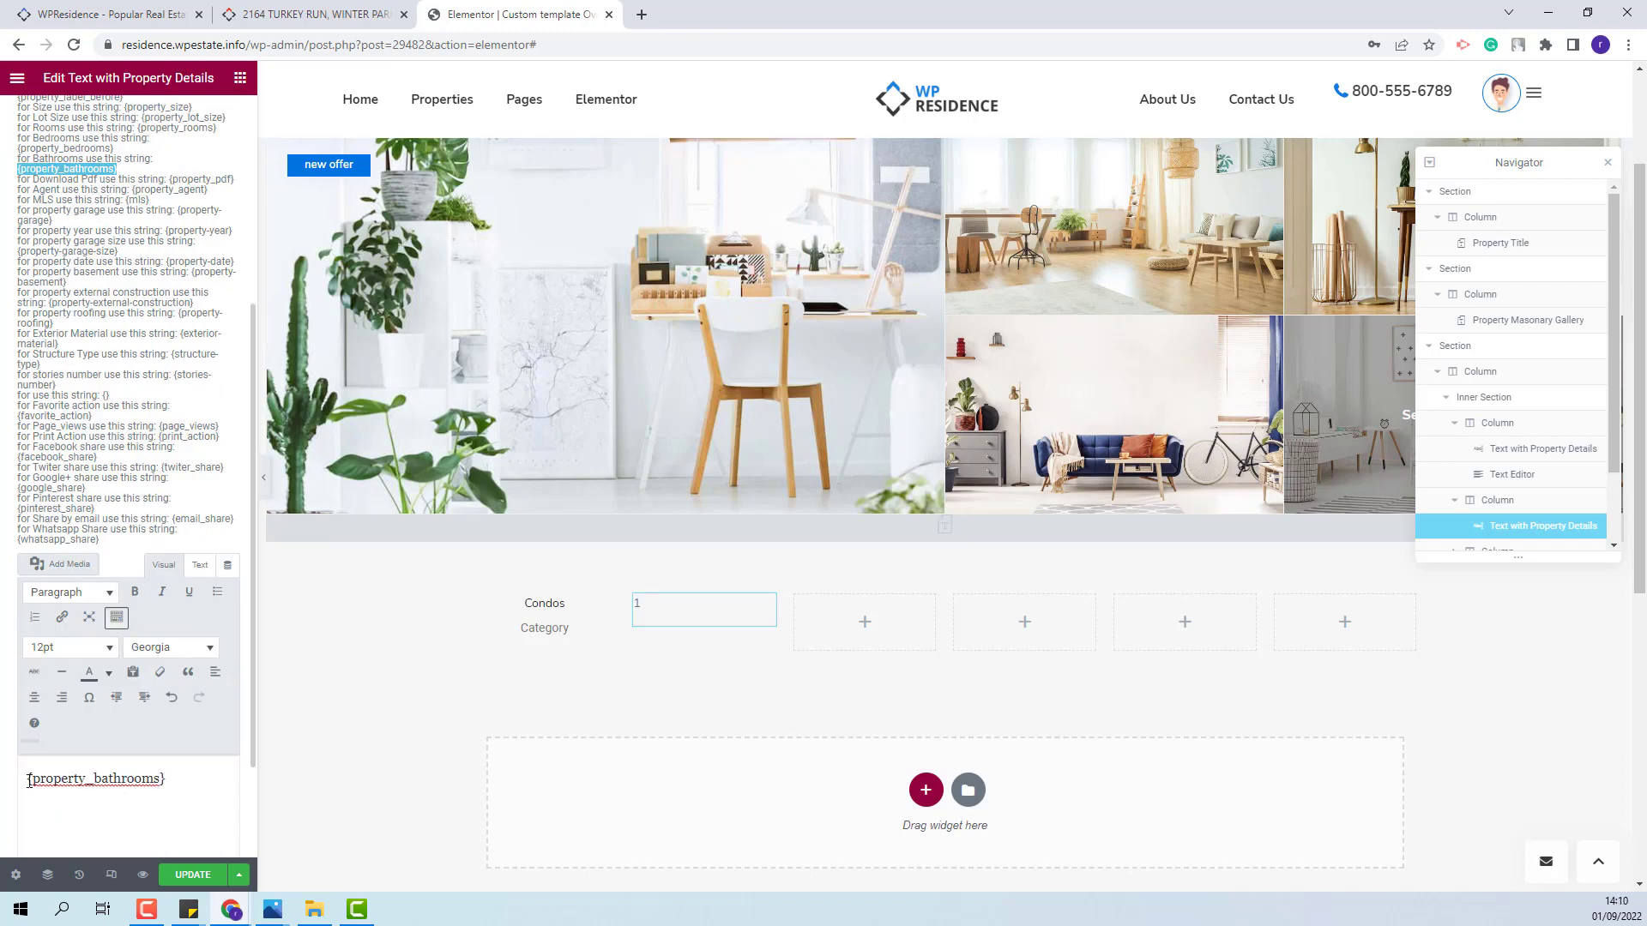
{"action": "key", "text": "ctrl+v"}
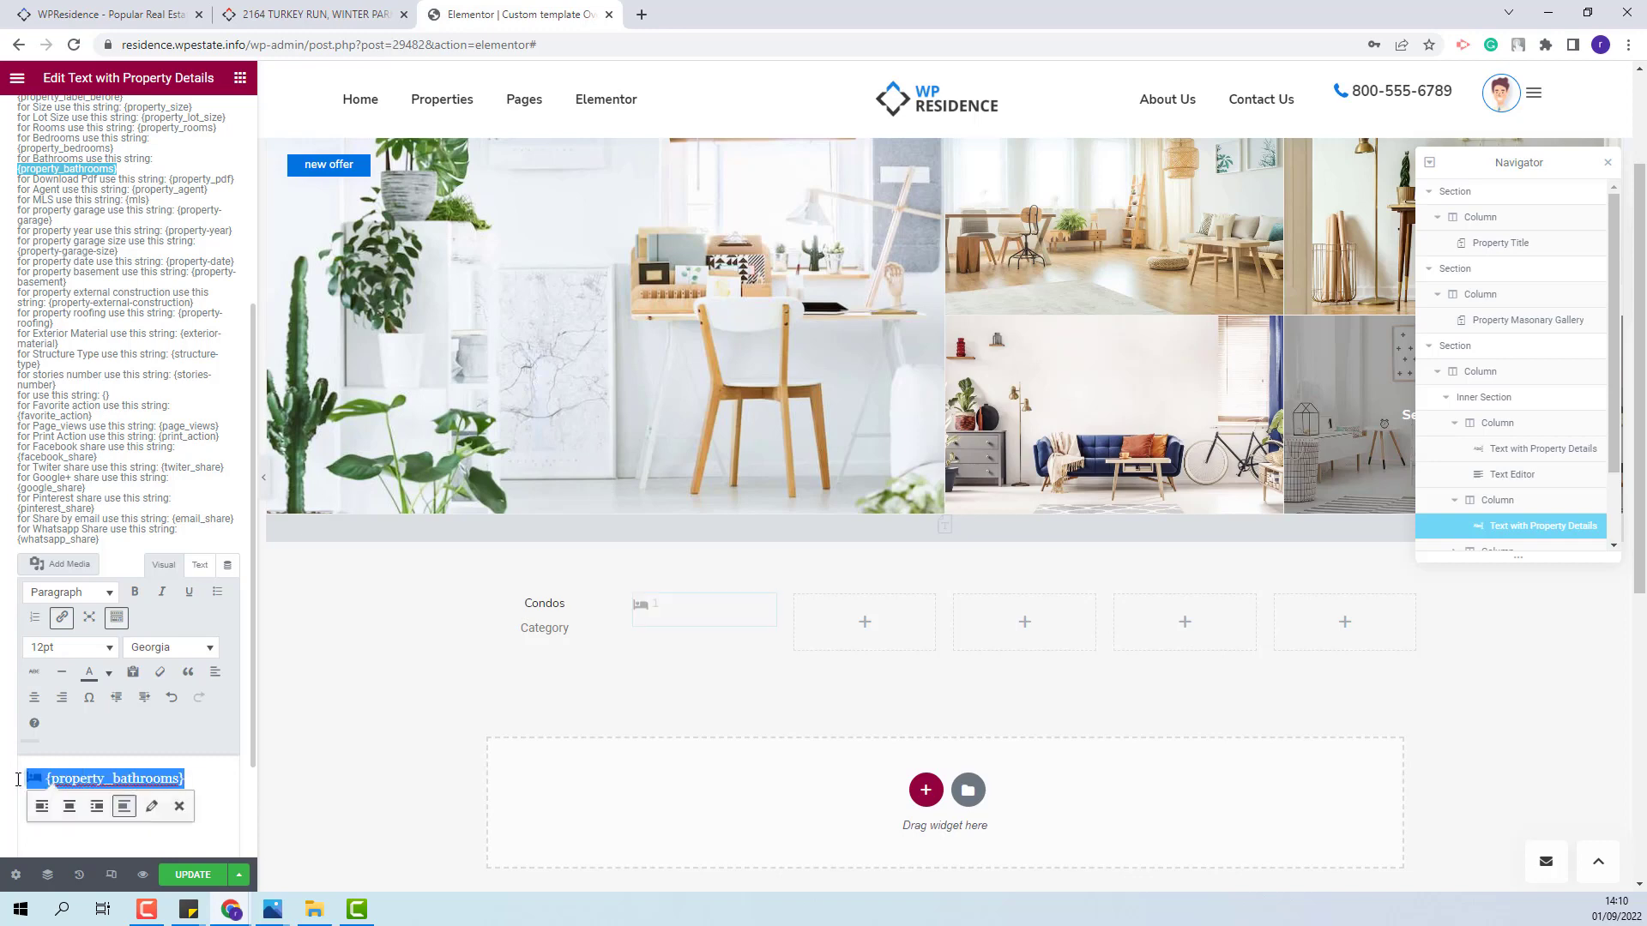
{"action": "key", "text": "ctrl+a"}
{"action": "left_click", "coordinate": [35, 697]}
{"action": "left_click", "coordinate": [115, 811]}
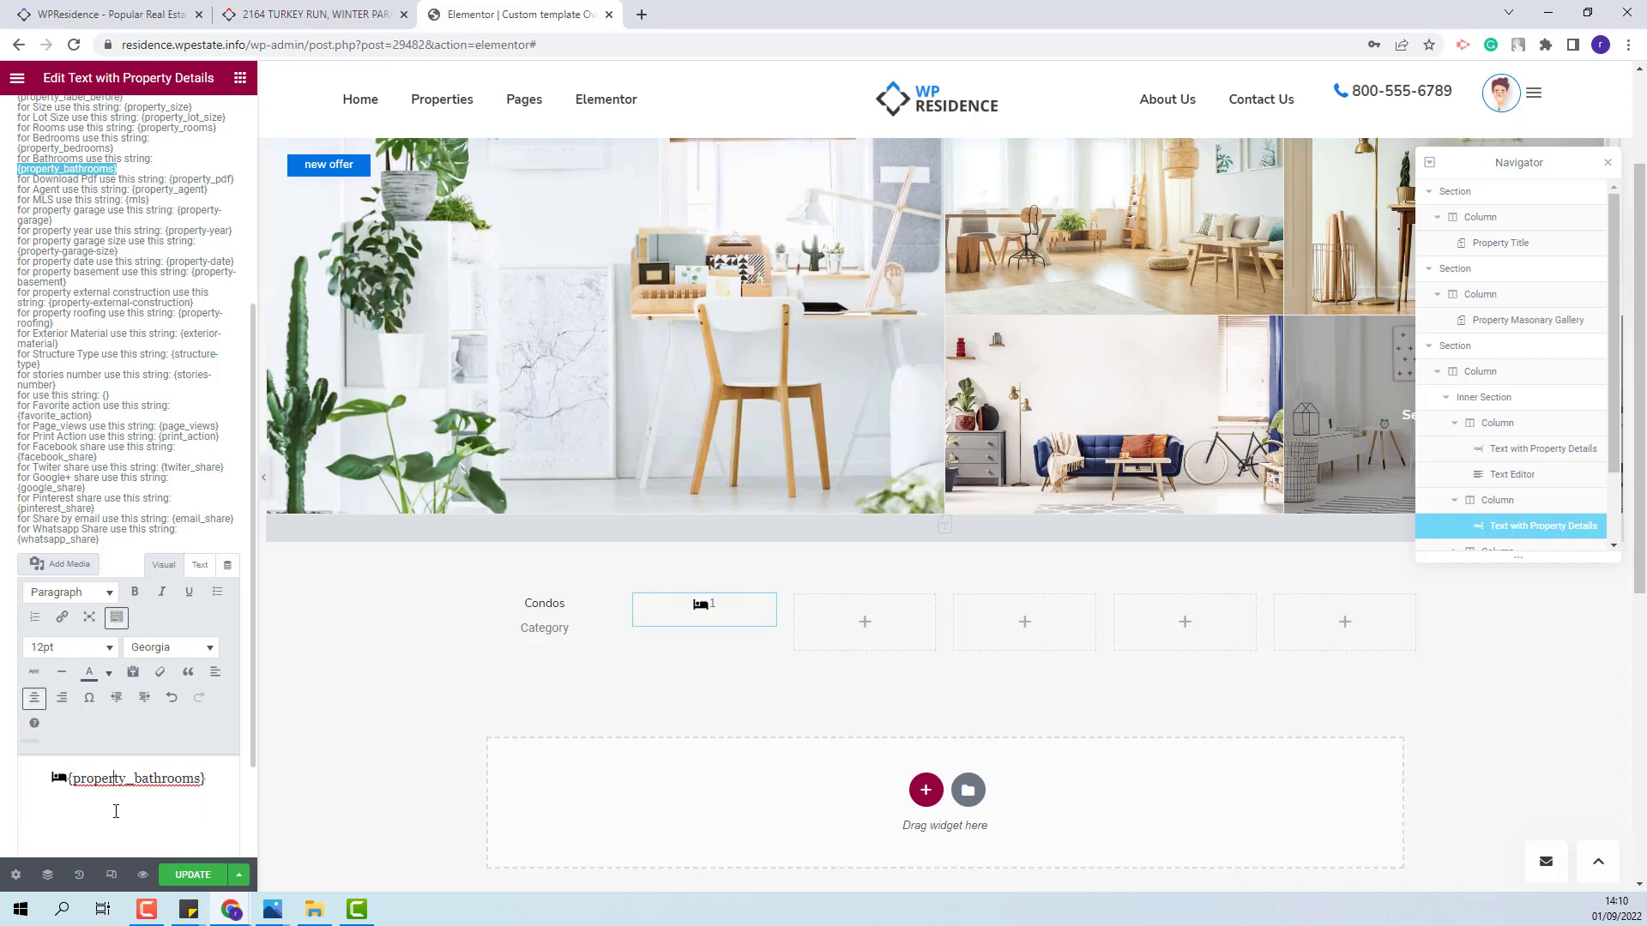
{"action": "left_click", "coordinate": [240, 78]}
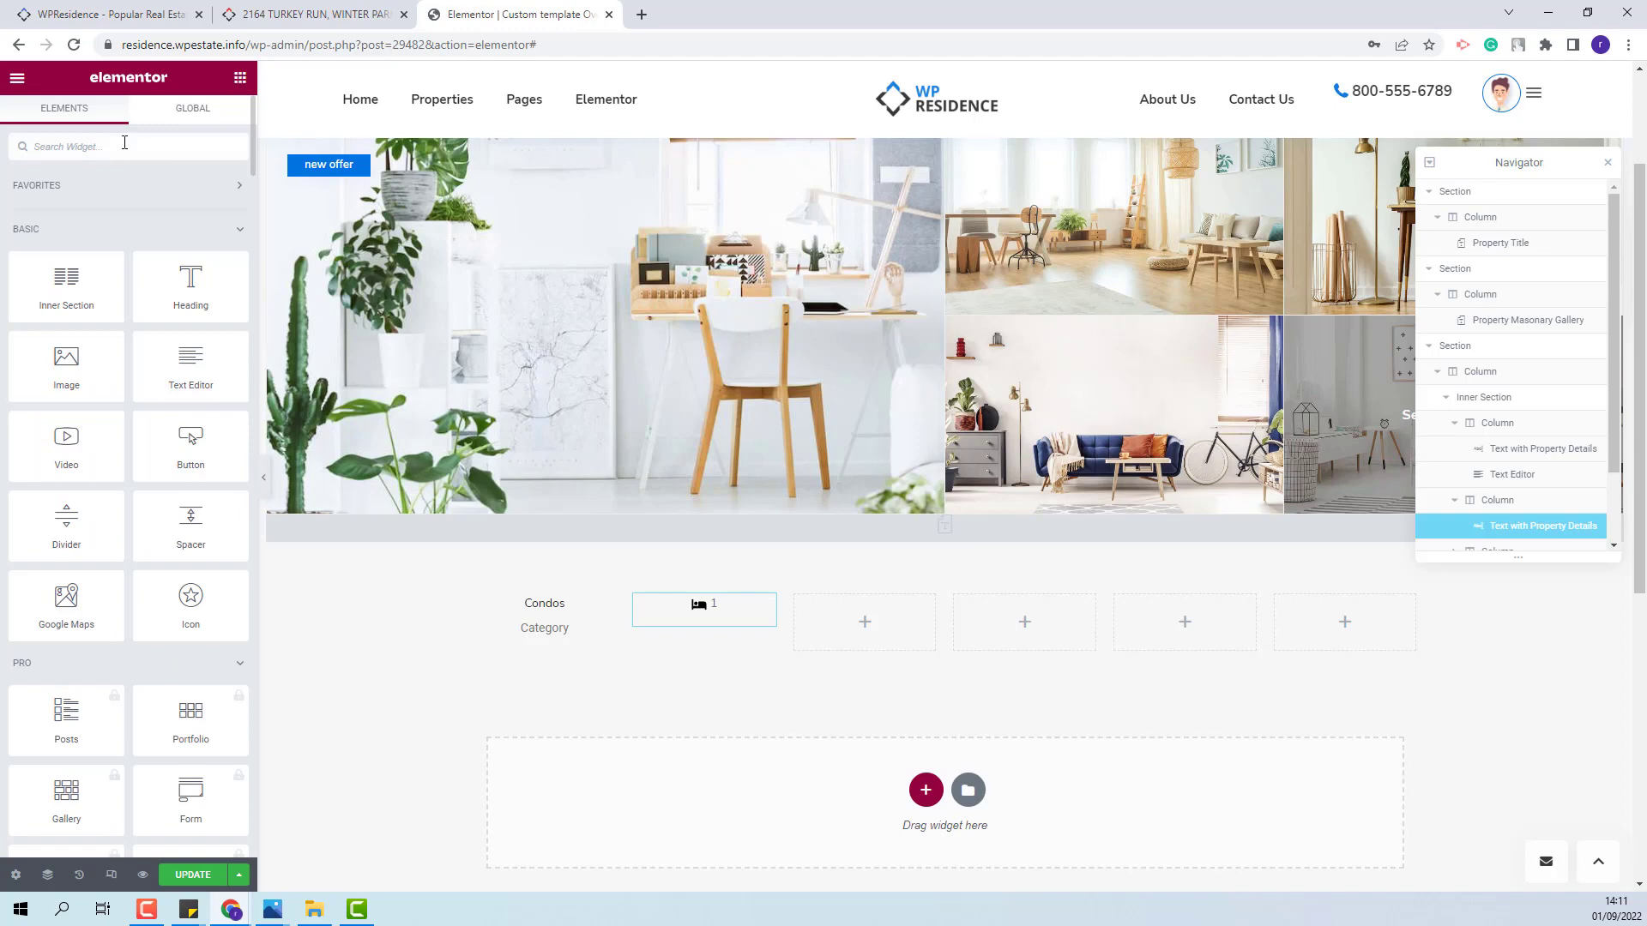
- Add a centred 'Bathrooms' text label below the bathroom count
{"action": "left_click", "coordinate": [124, 146]}
{"action": "type", "text": "text"}
{"action": "left_click_drag", "start_coordinate": [191, 205], "coordinate": [708, 635]}
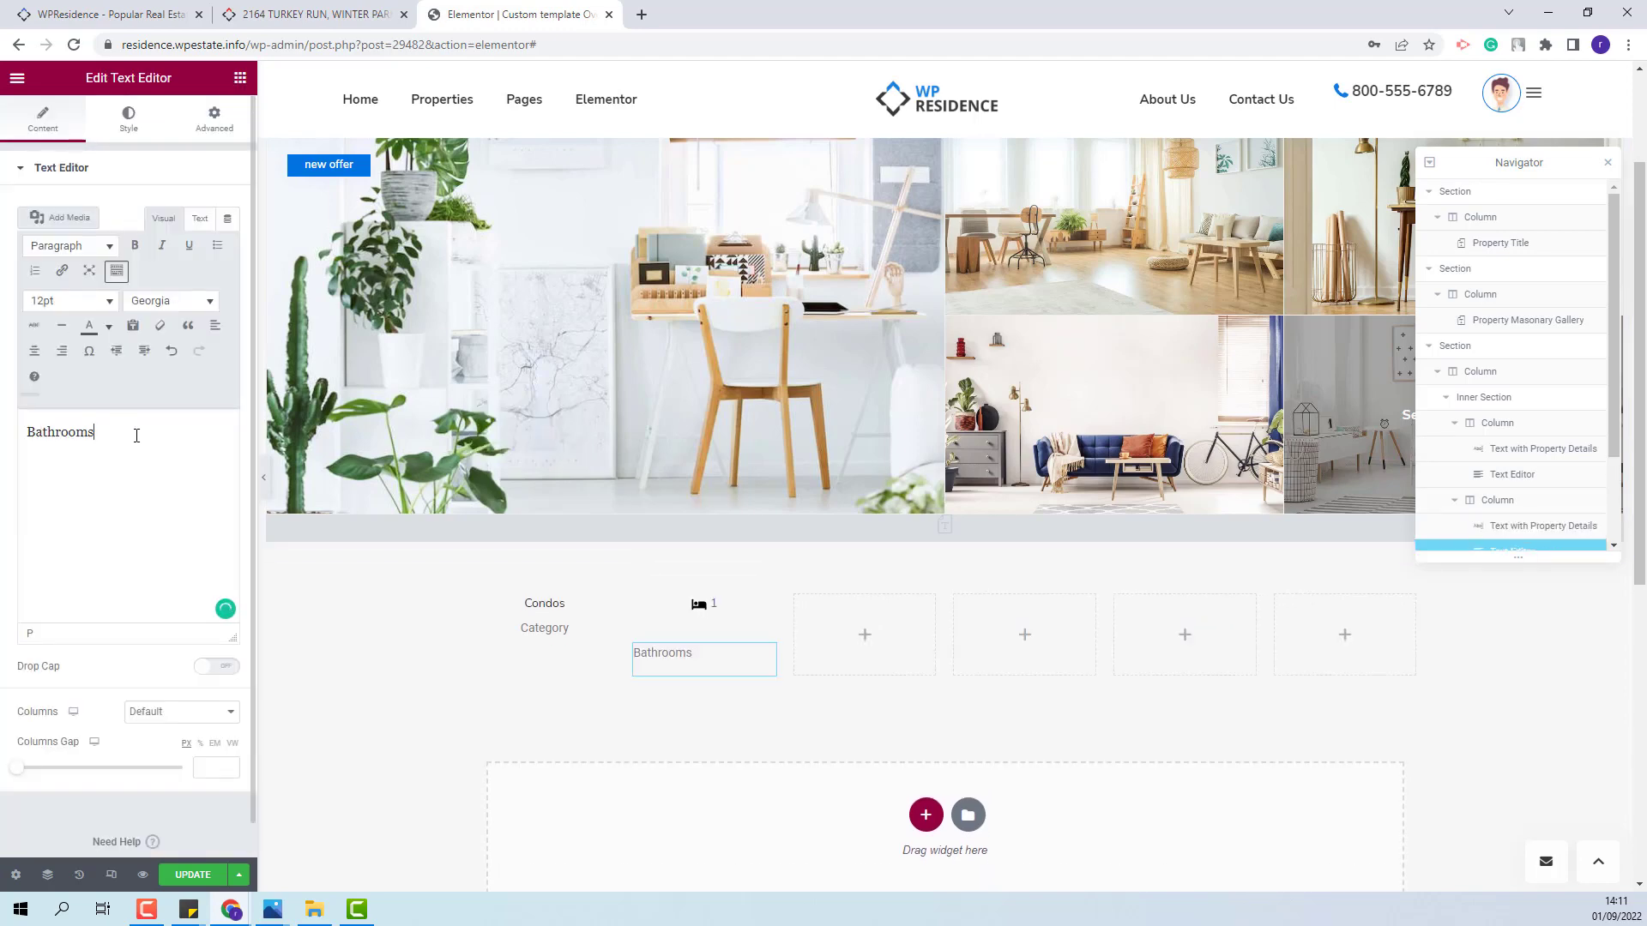
{"action": "left_click", "coordinate": [34, 354]}
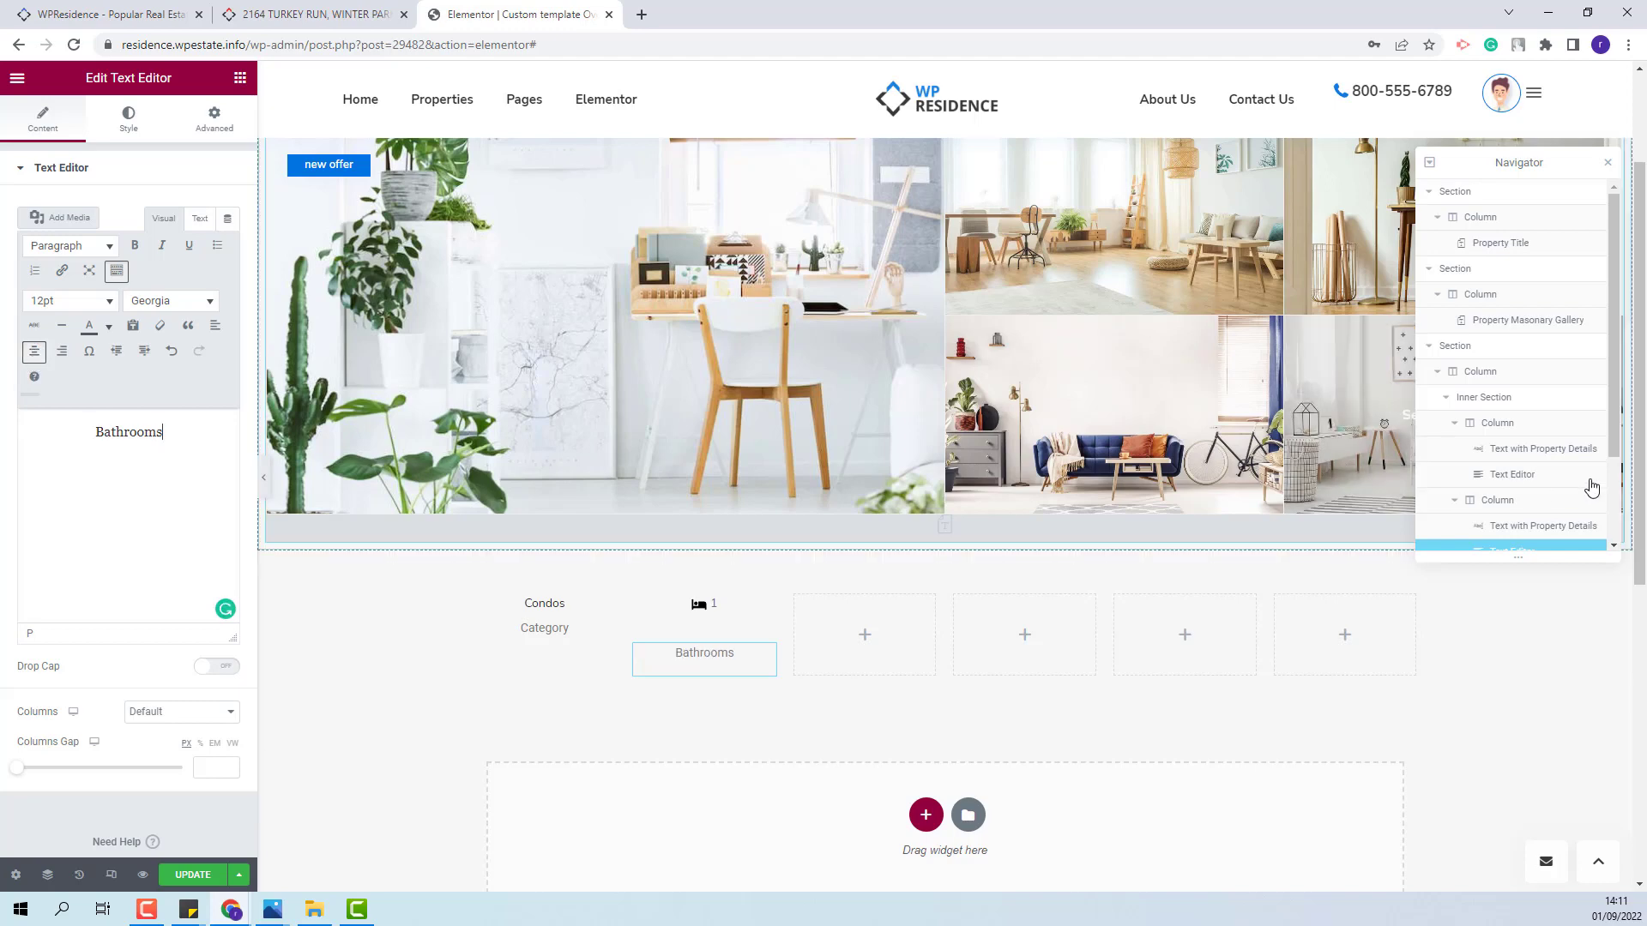
- Set the second column's Widgets Space to -9
{"action": "left_click", "coordinate": [1540, 504]}
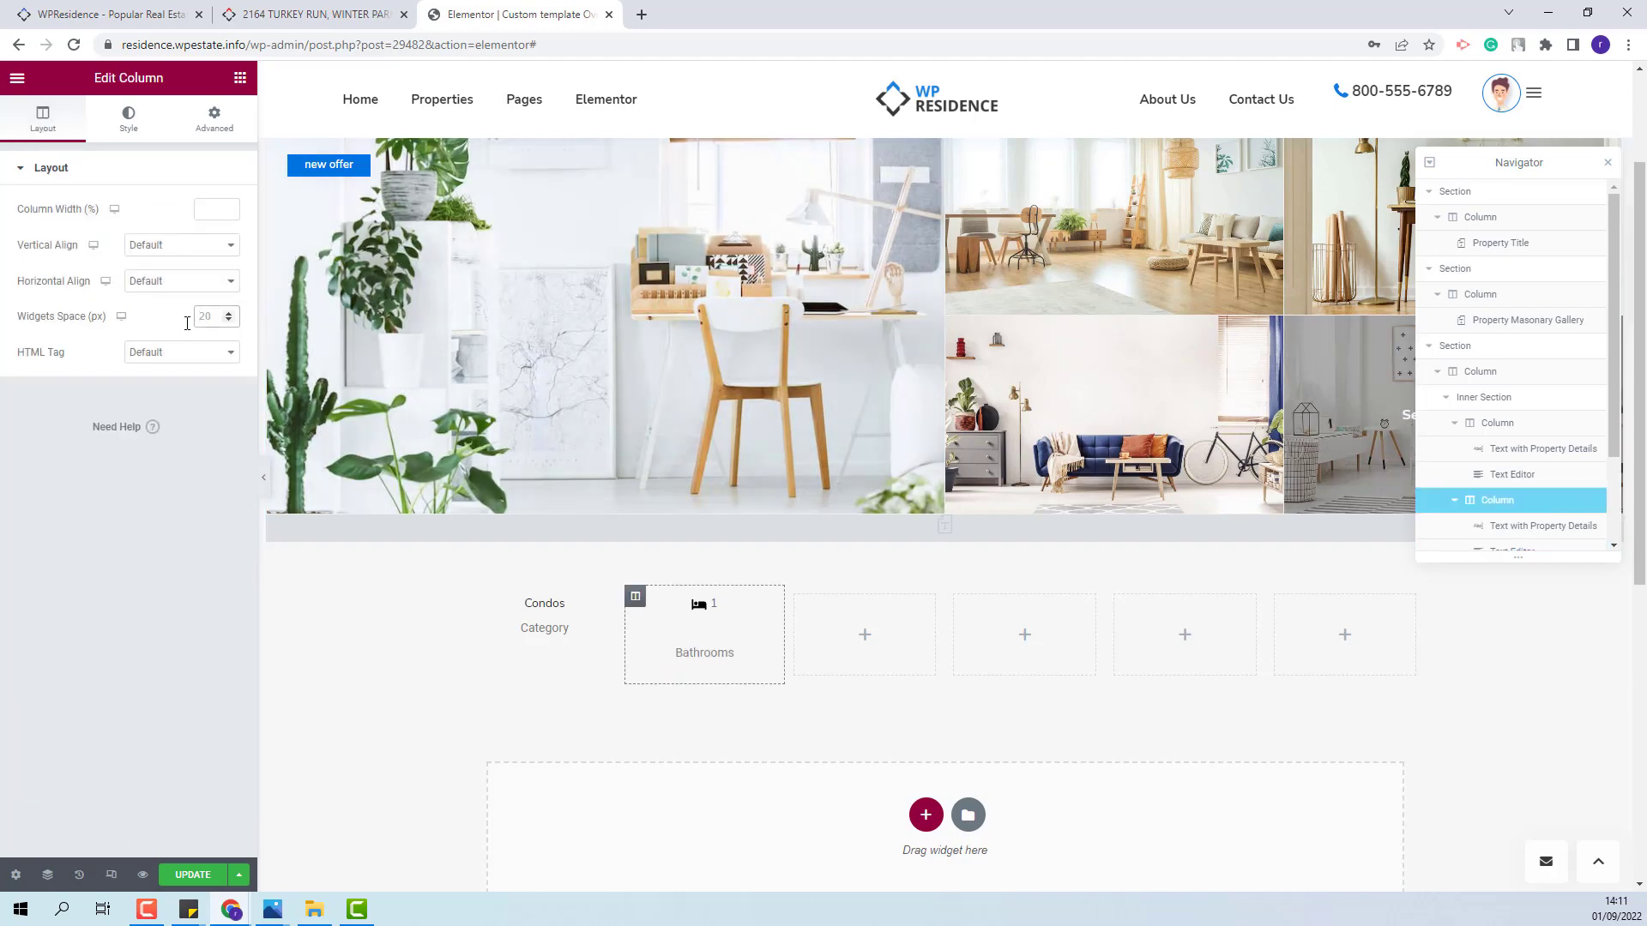
{"action": "left_click", "coordinate": [187, 322]}
{"action": "type", "text": "-9"}
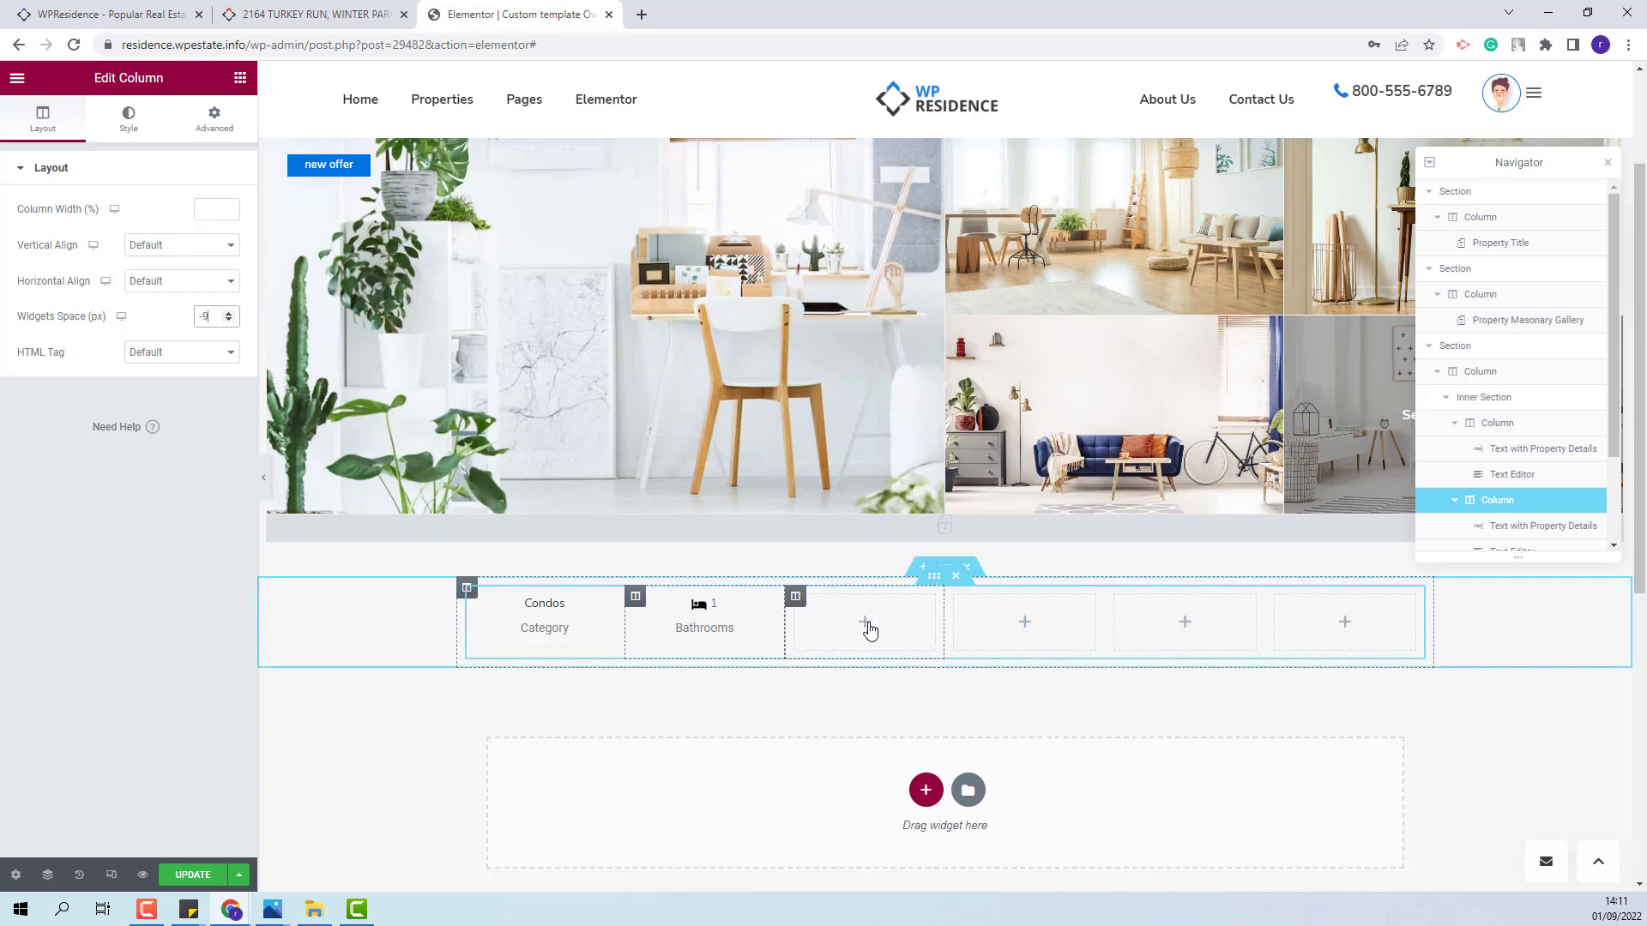
{"action": "left_click", "coordinate": [869, 630]}
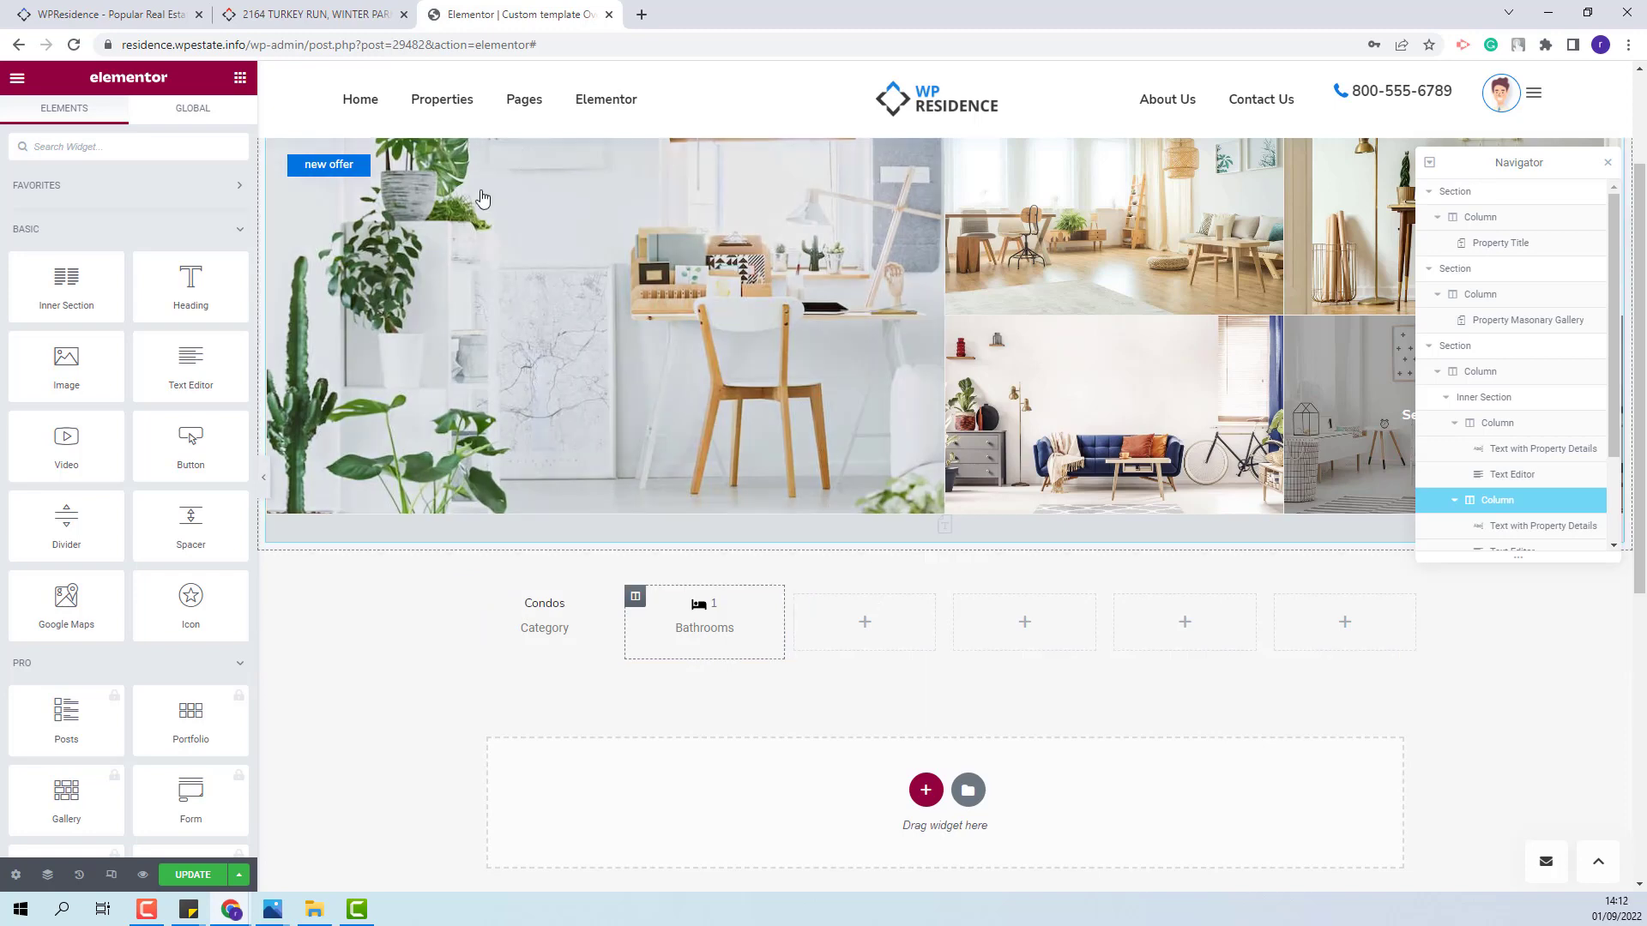
- Add a Text with Property Details widget to column three with {property_bedrooms}, centred
{"action": "scroll", "coordinate": [191, 150], "scroll_direction": "down", "scroll_amount": 10}
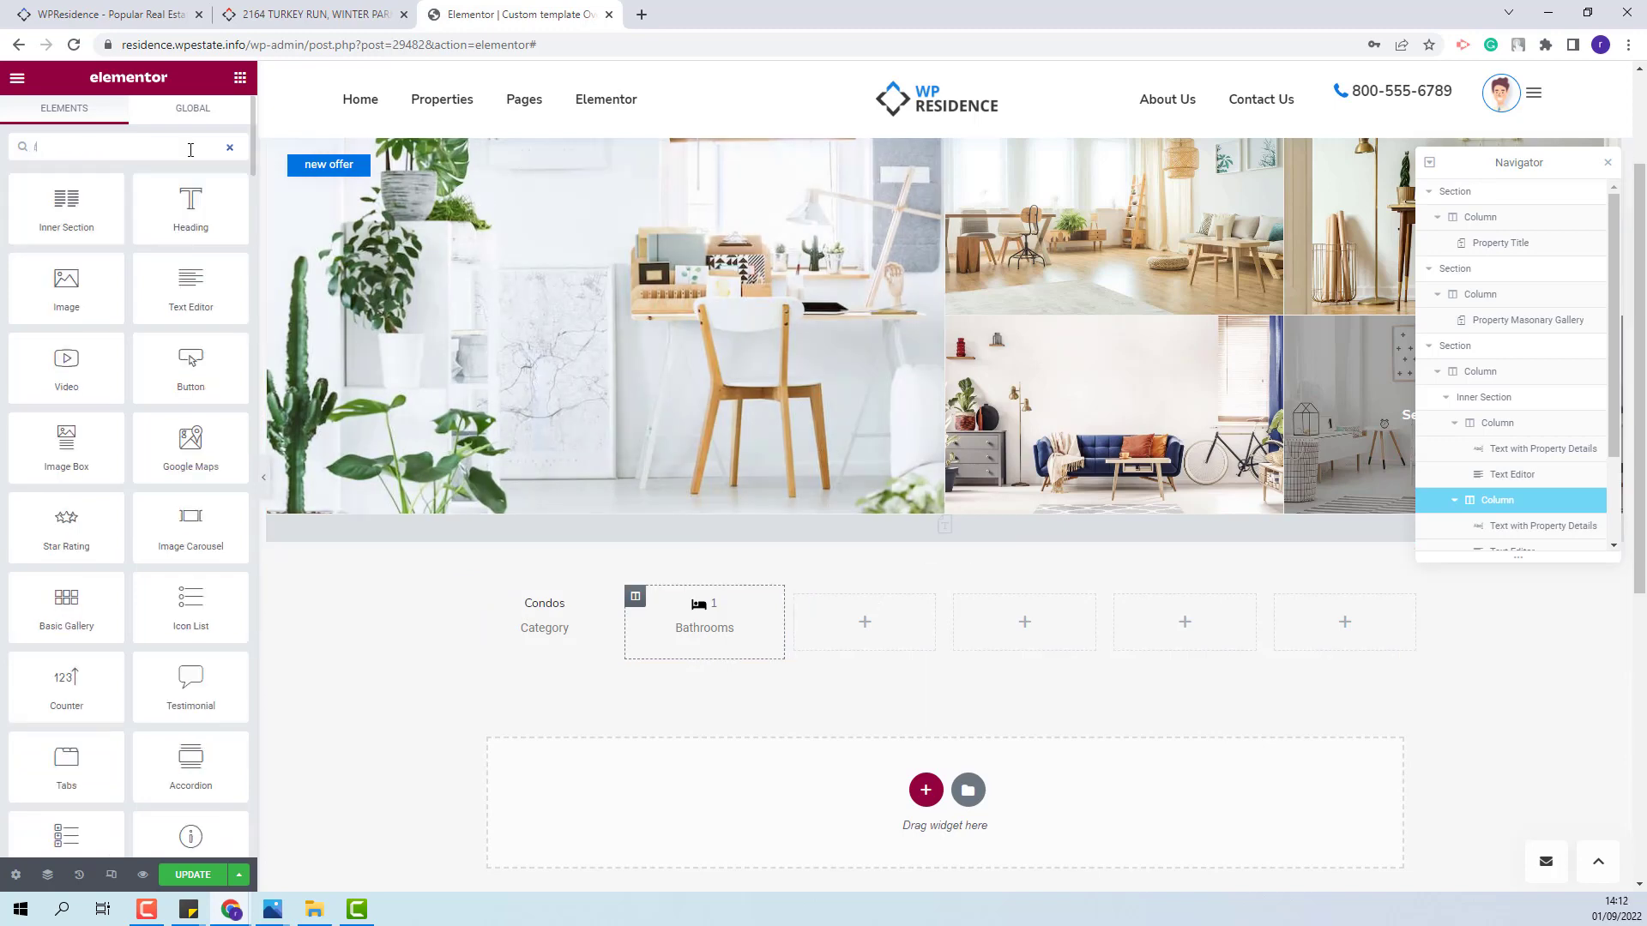
{"action": "left_click", "coordinate": [66, 448]}
{"action": "left_click_drag", "start_coordinate": [120, 492], "coordinate": [21, 497]}
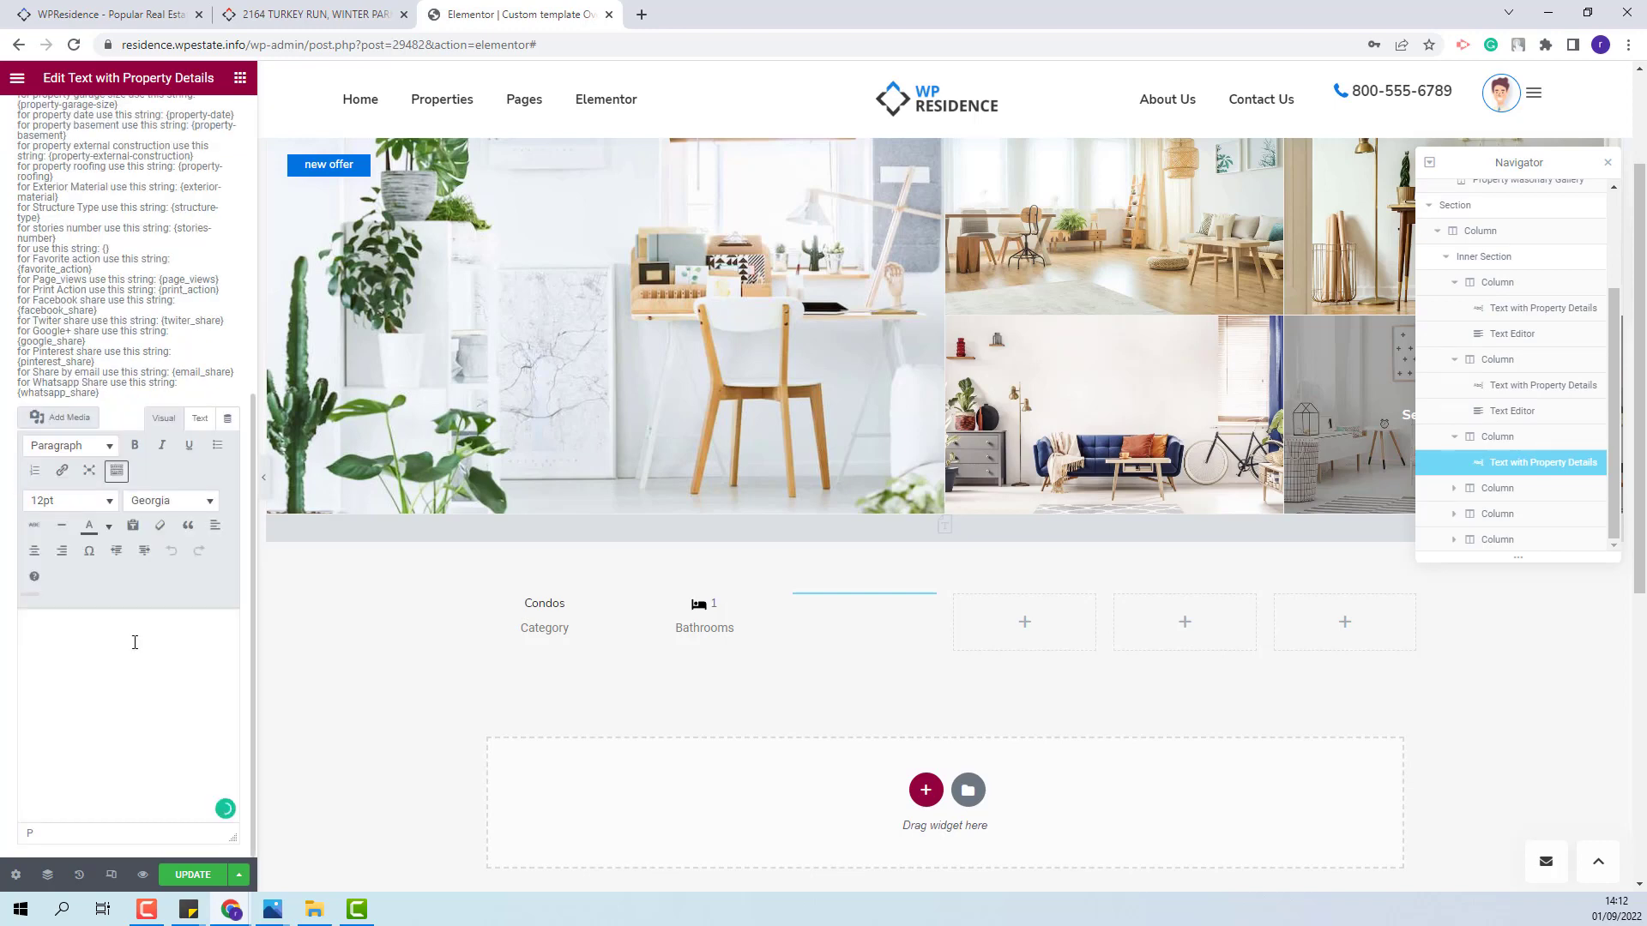
{"action": "type", "text": "{property_bedrooms}"}
{"action": "left_click", "coordinate": [36, 553]}
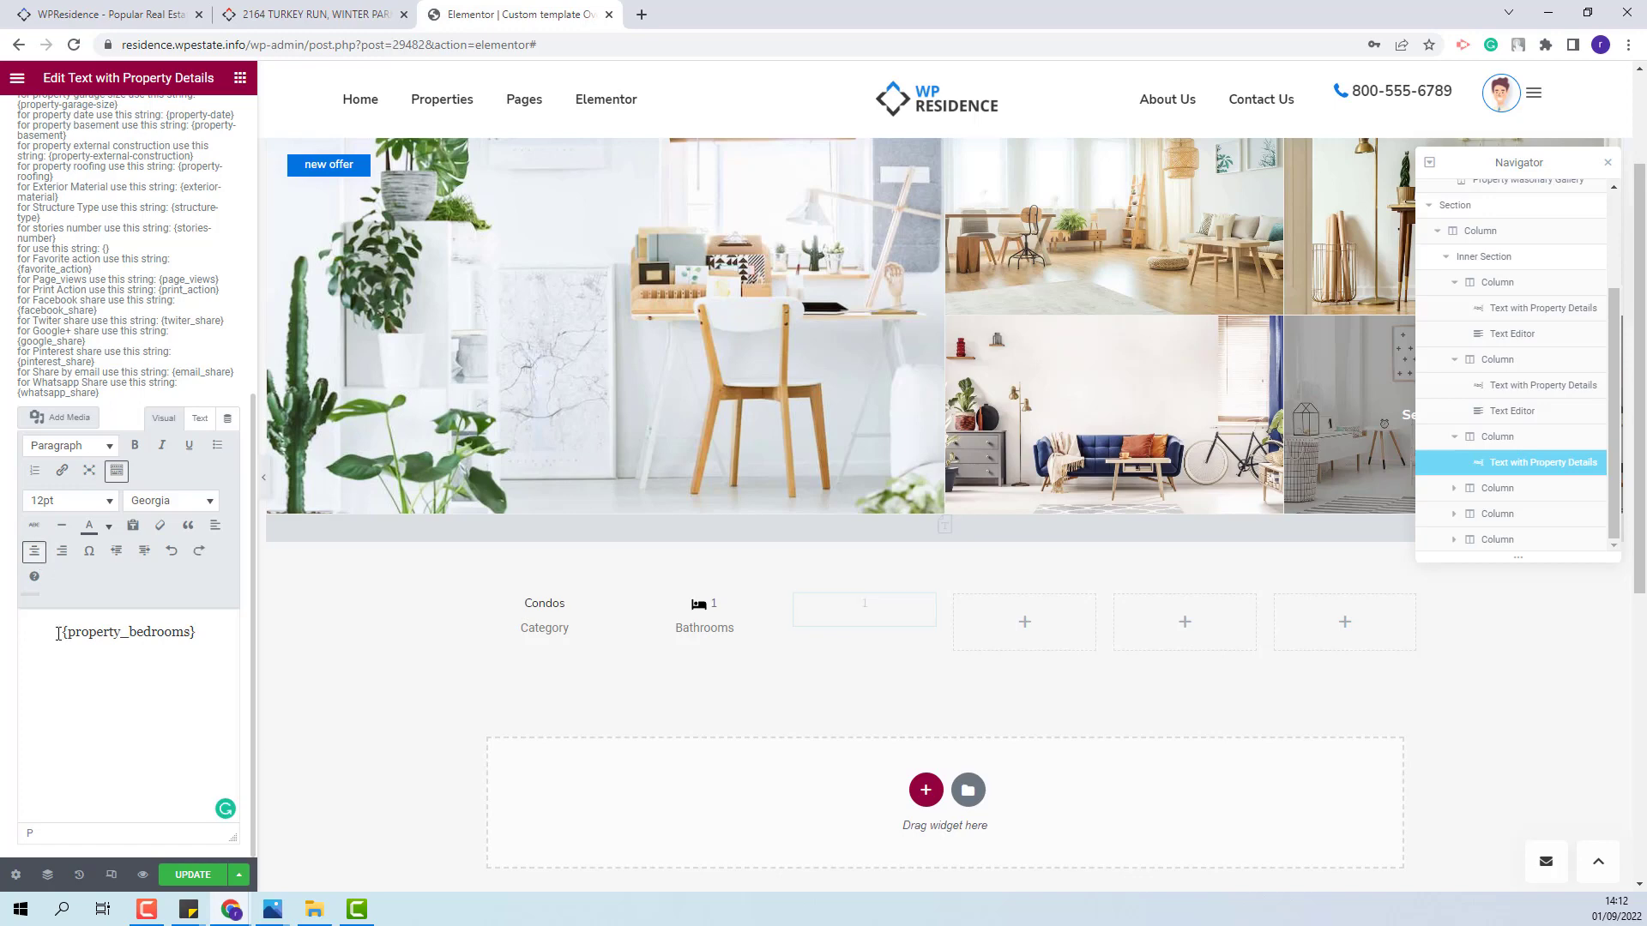
{"action": "left_click", "coordinate": [240, 77]}
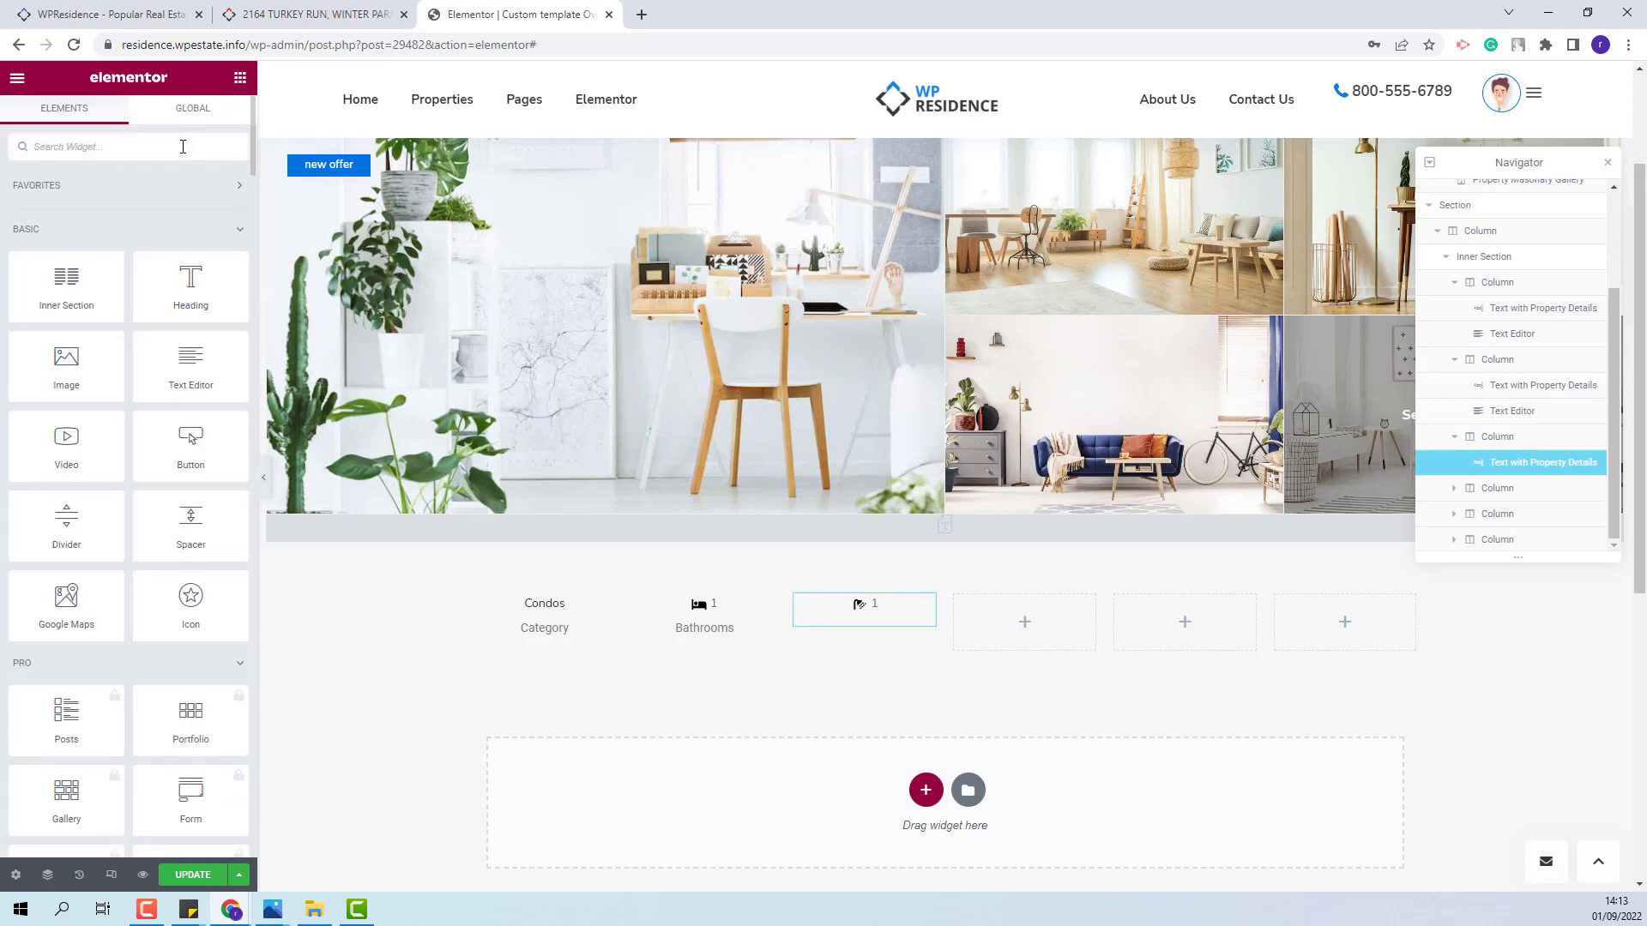
- Add a centred 'Bedrooms' text label below the bedroom count
{"action": "left_click", "coordinate": [183, 146]}
{"action": "type", "text": "text editor"}
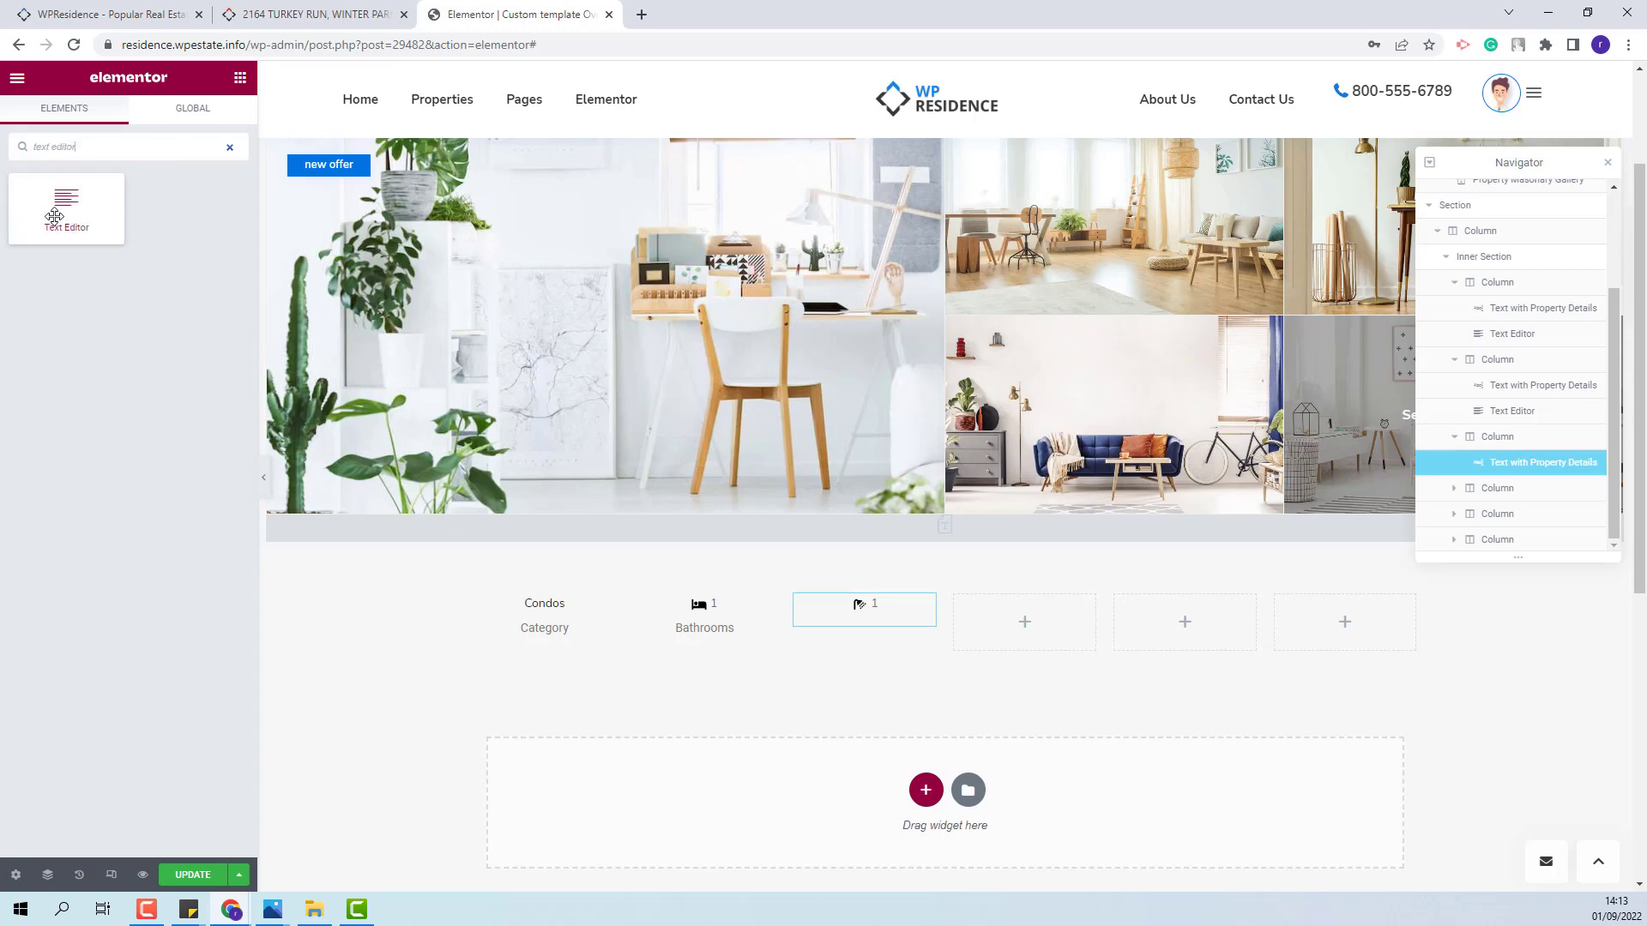
{"action": "left_click_drag", "start_coordinate": [54, 216], "coordinate": [849, 625]}
{"action": "triple_click", "coordinate": [21, 431]}
{"action": "type", "text": "Bedrooms"}
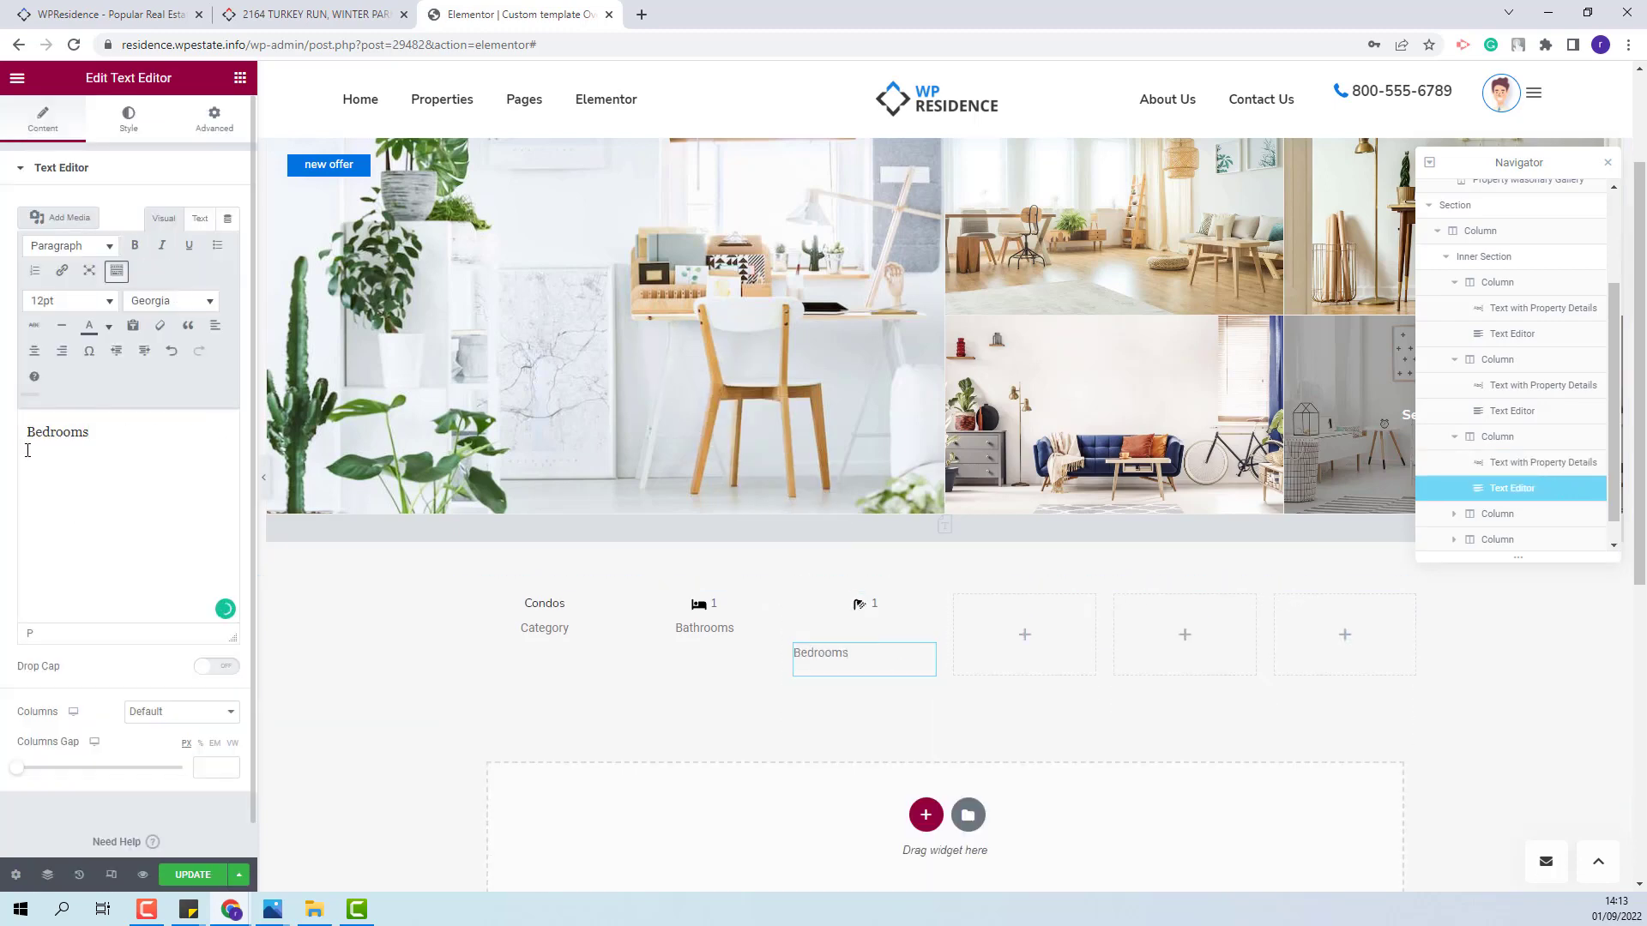
{"action": "triple_click", "coordinate": [27, 450]}
{"action": "left_click", "coordinate": [34, 350]}
{"action": "left_click", "coordinate": [176, 551]}
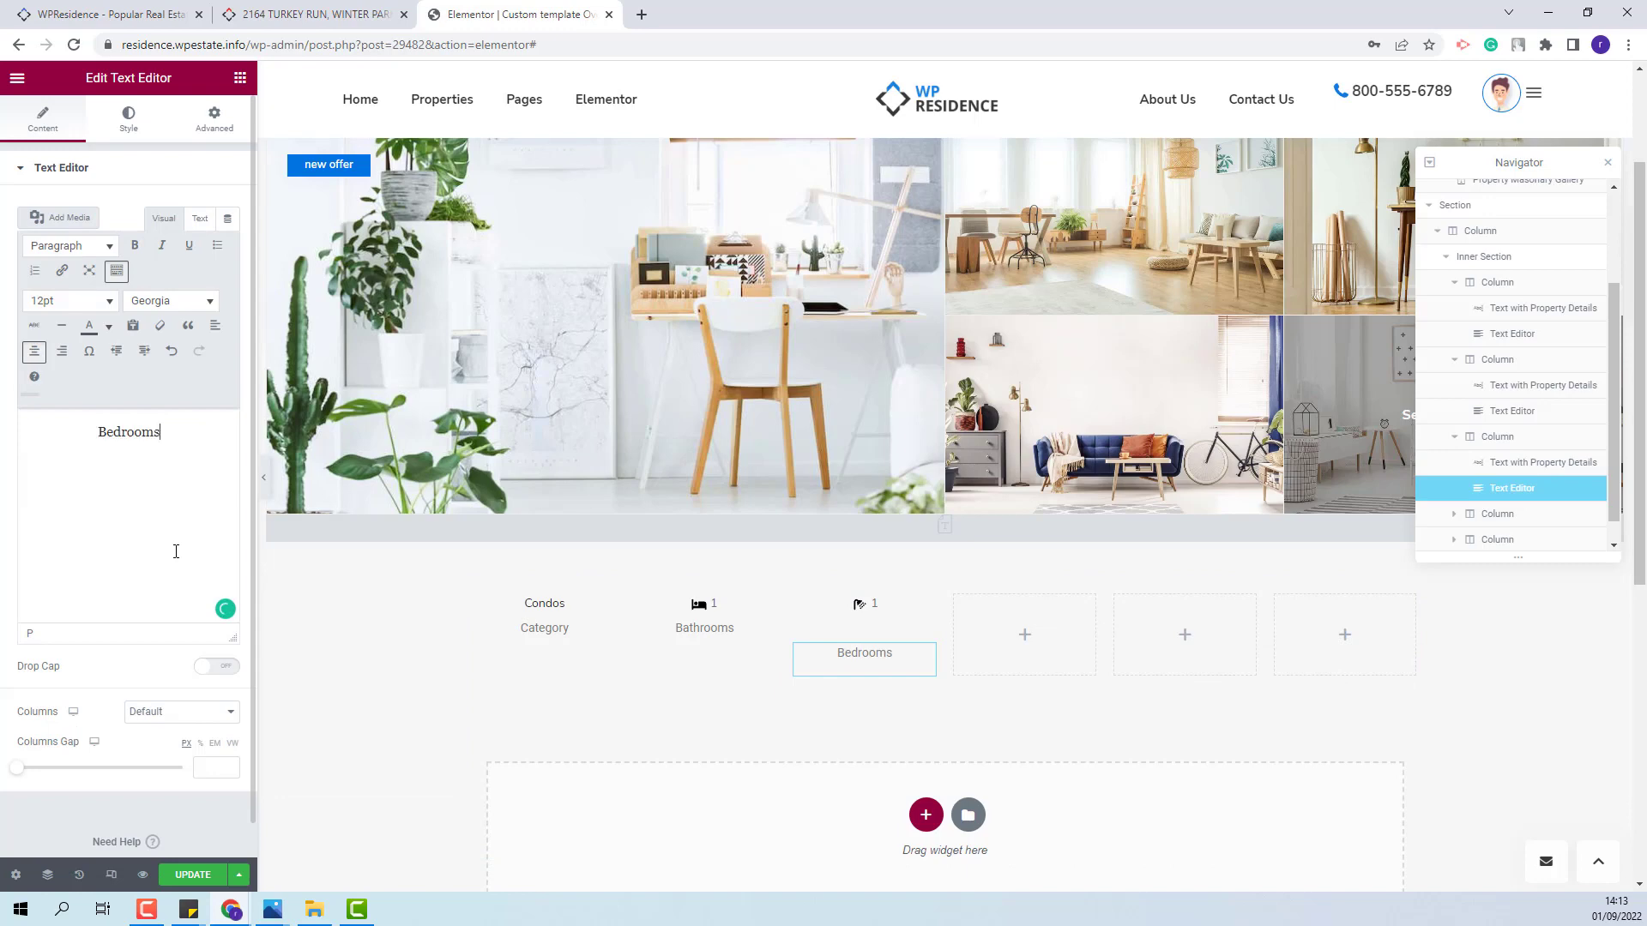
- Set the third column's Widgets Space to -9
{"action": "left_click", "coordinate": [1507, 439]}
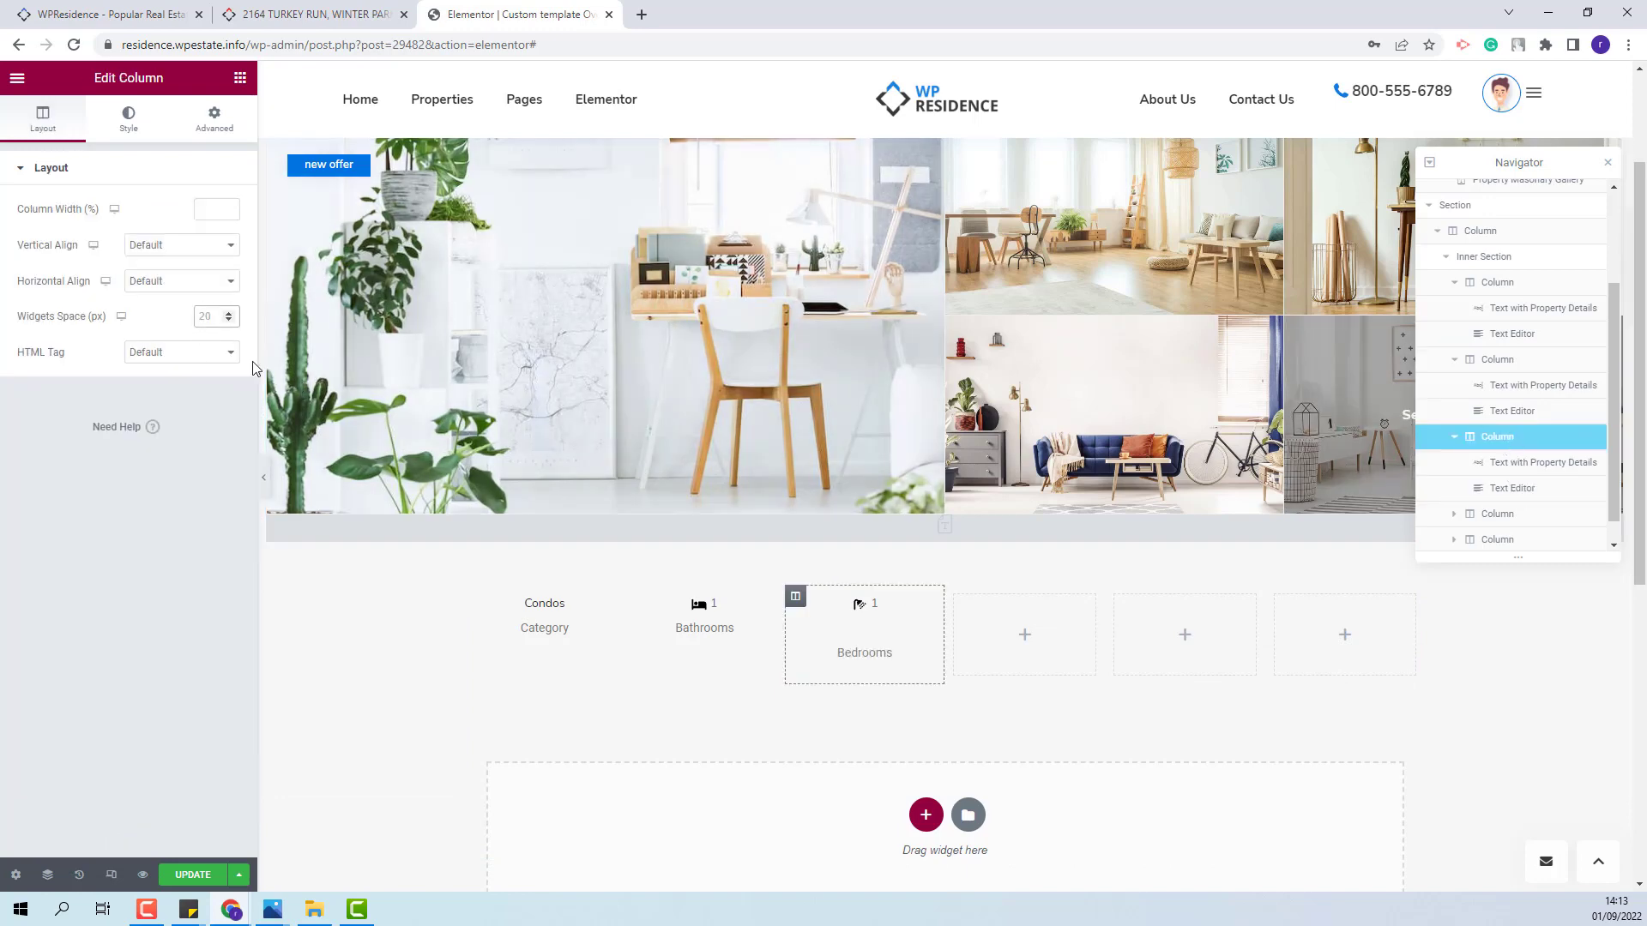
{"action": "type", "text": "-9"}
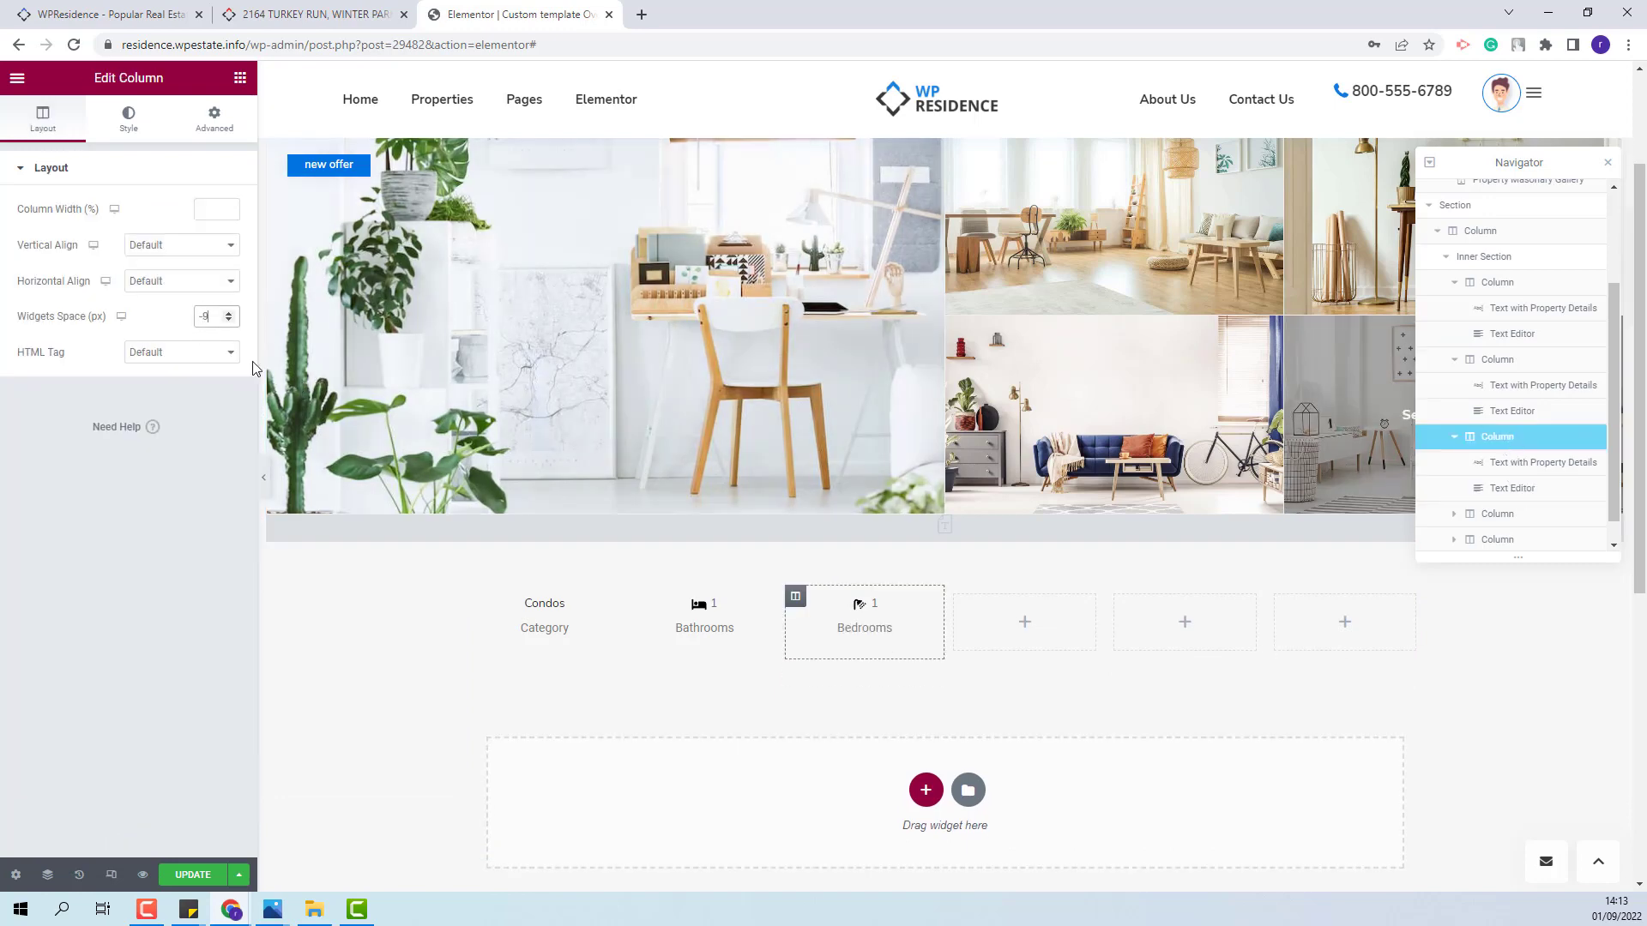
{"action": "left_click", "coordinate": [1032, 631]}
{"action": "left_click", "coordinate": [103, 143]}
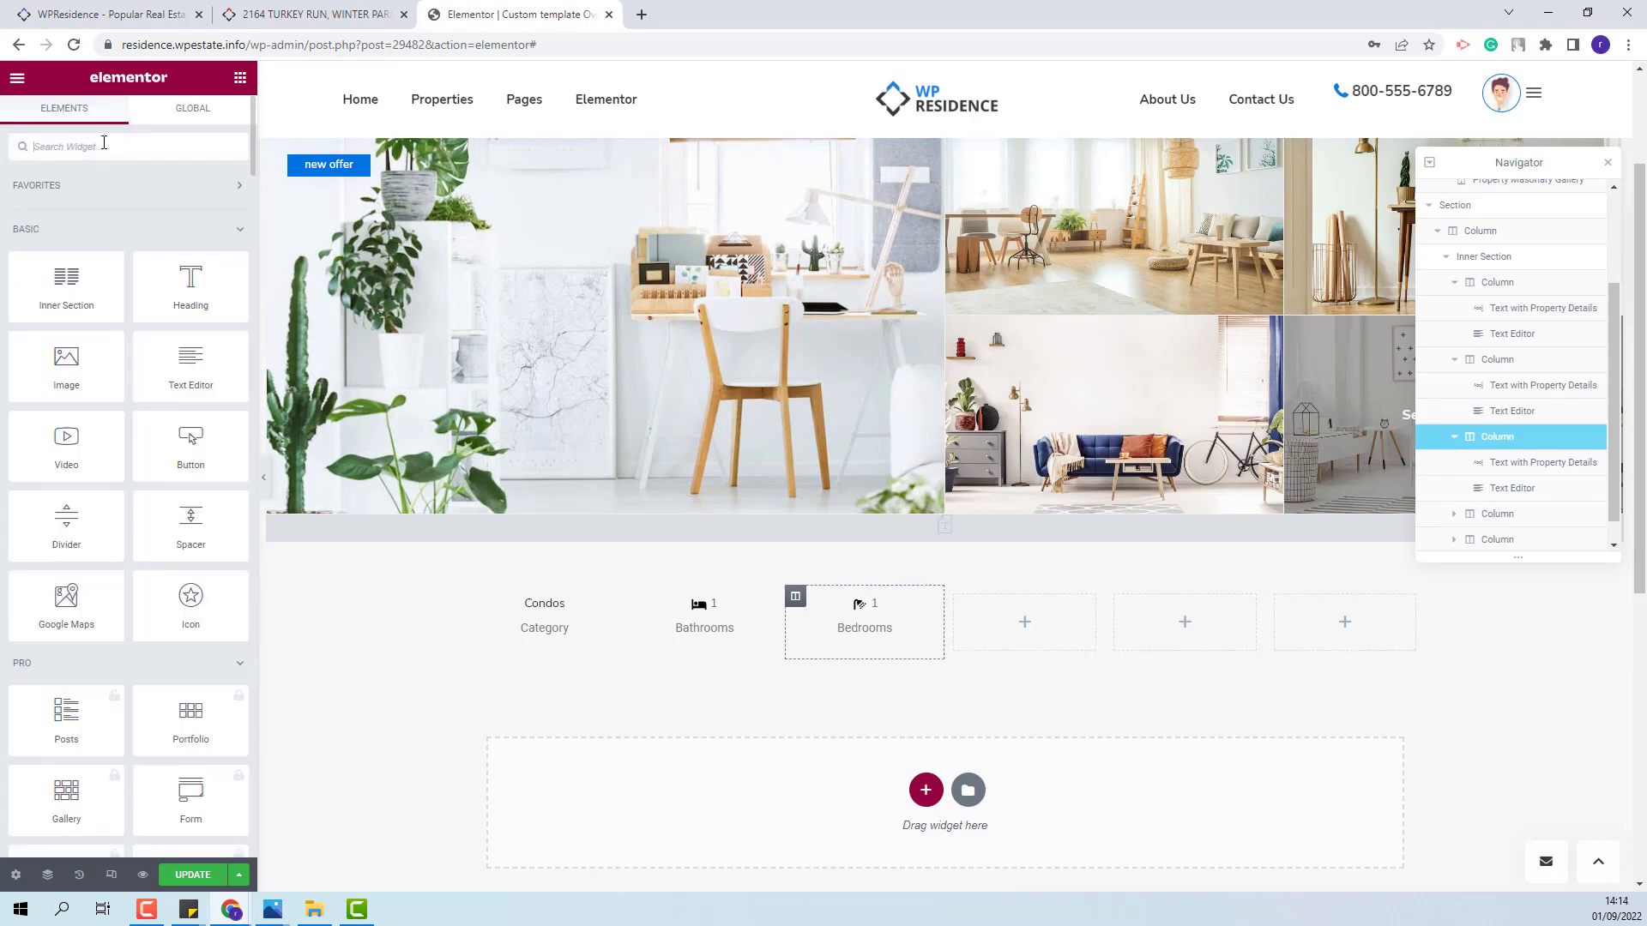
- Add a Text with Property Details widget to column four with {mls}, centred as MYID-1234
{"action": "type", "text": "text"}
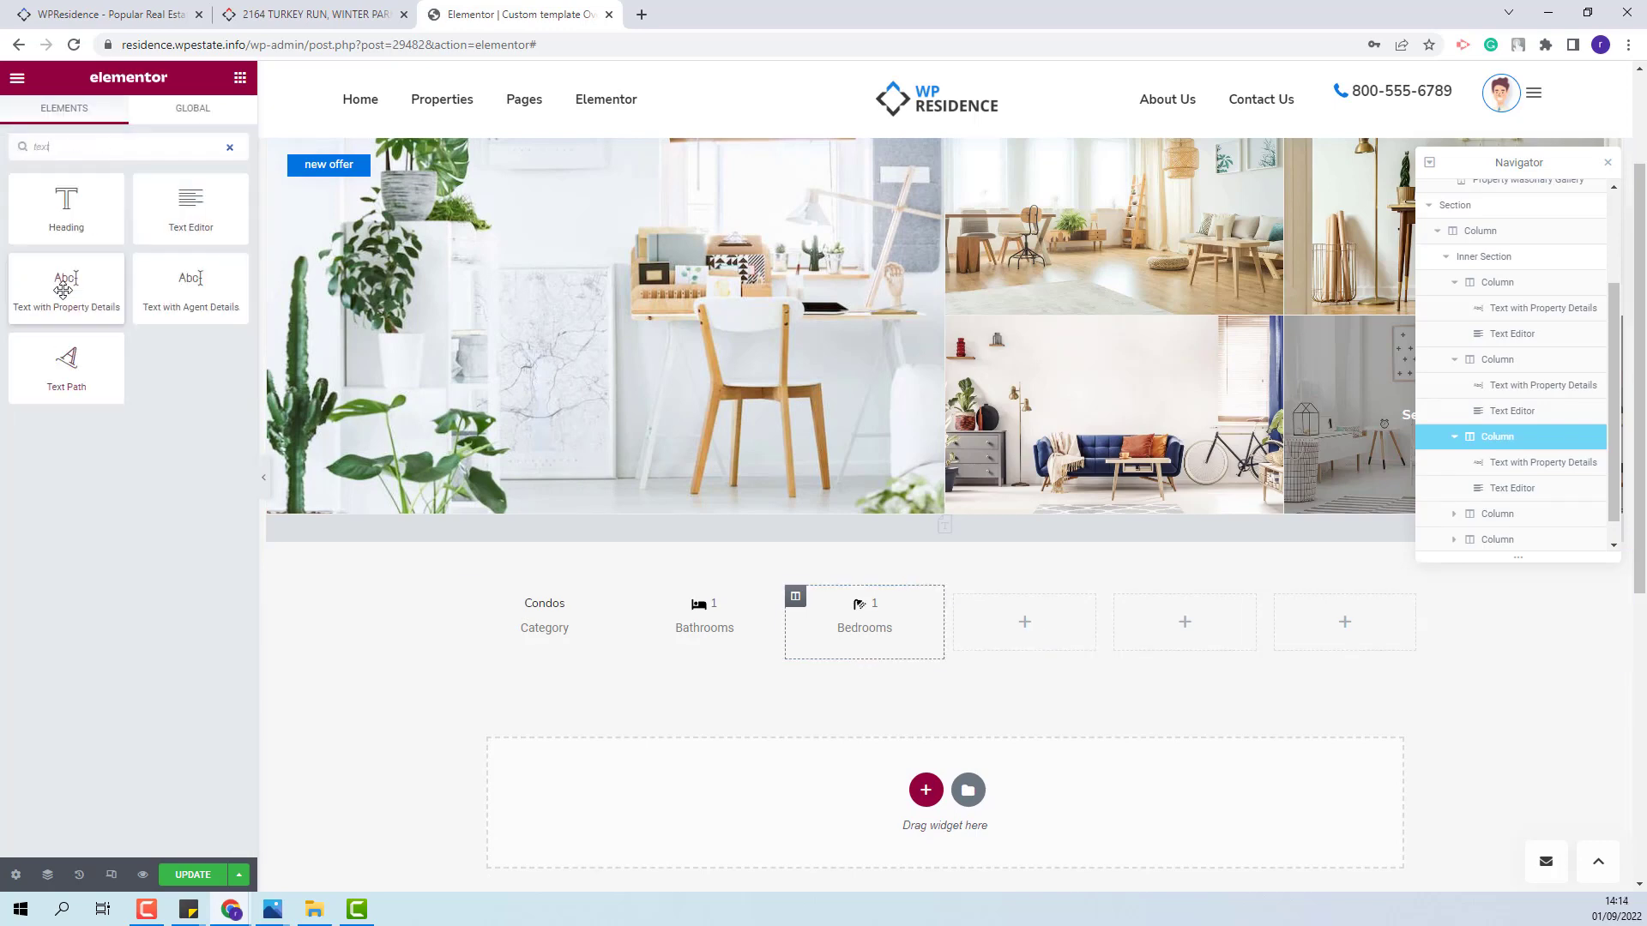
{"action": "left_click_drag", "start_coordinate": [66, 283], "coordinate": [1036, 602]}
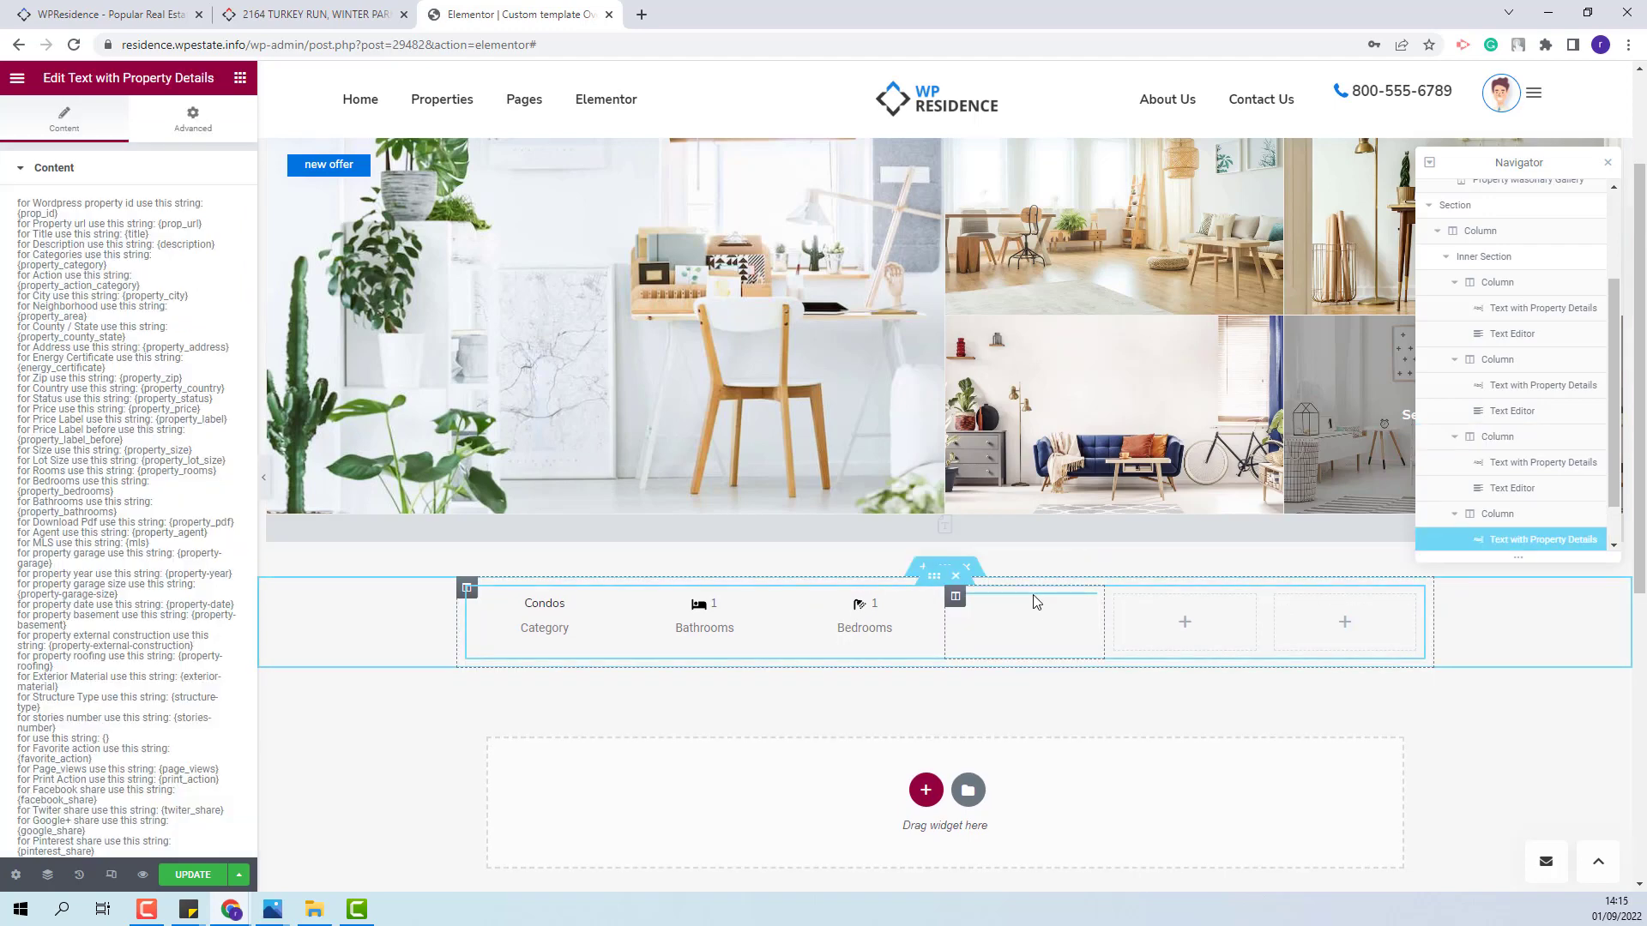
{"action": "double_click", "coordinate": [147, 546]}
{"action": "left_click_drag", "start_coordinate": [152, 546], "coordinate": [125, 546]}
{"action": "key", "text": "ctrl+c"}
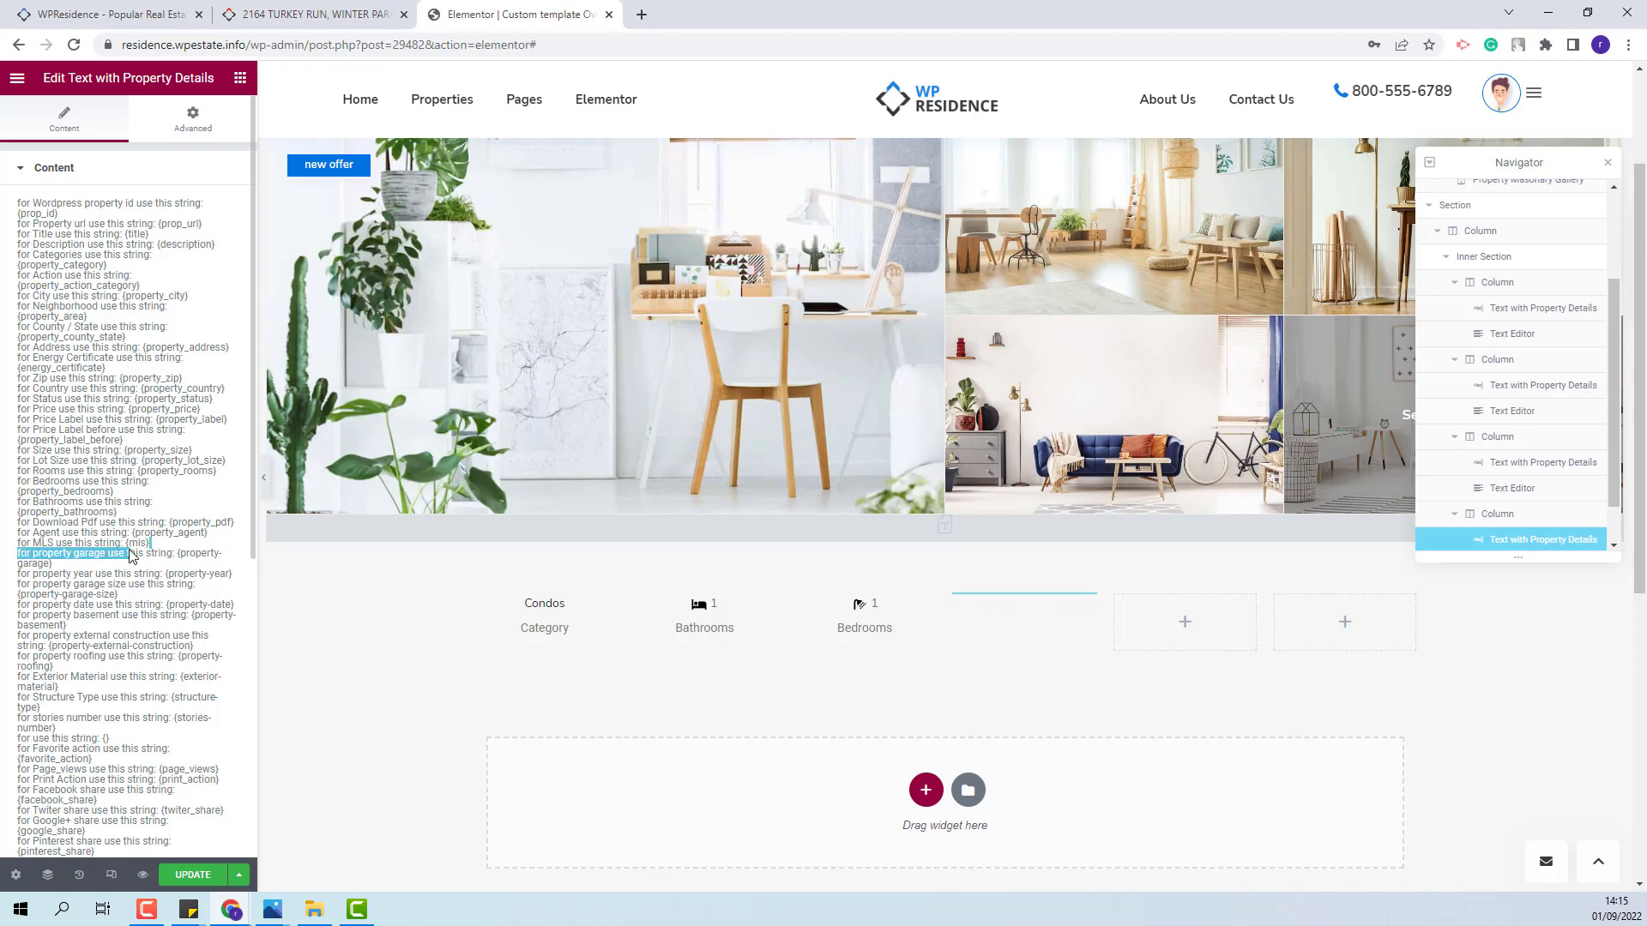
{"action": "scroll", "coordinate": [103, 601], "scroll_direction": "down", "scroll_amount": 5}
{"action": "left_click", "coordinate": [20, 702]}
{"action": "key", "text": "ctrl+v"}
{"action": "key", "text": "ctrl+a"}
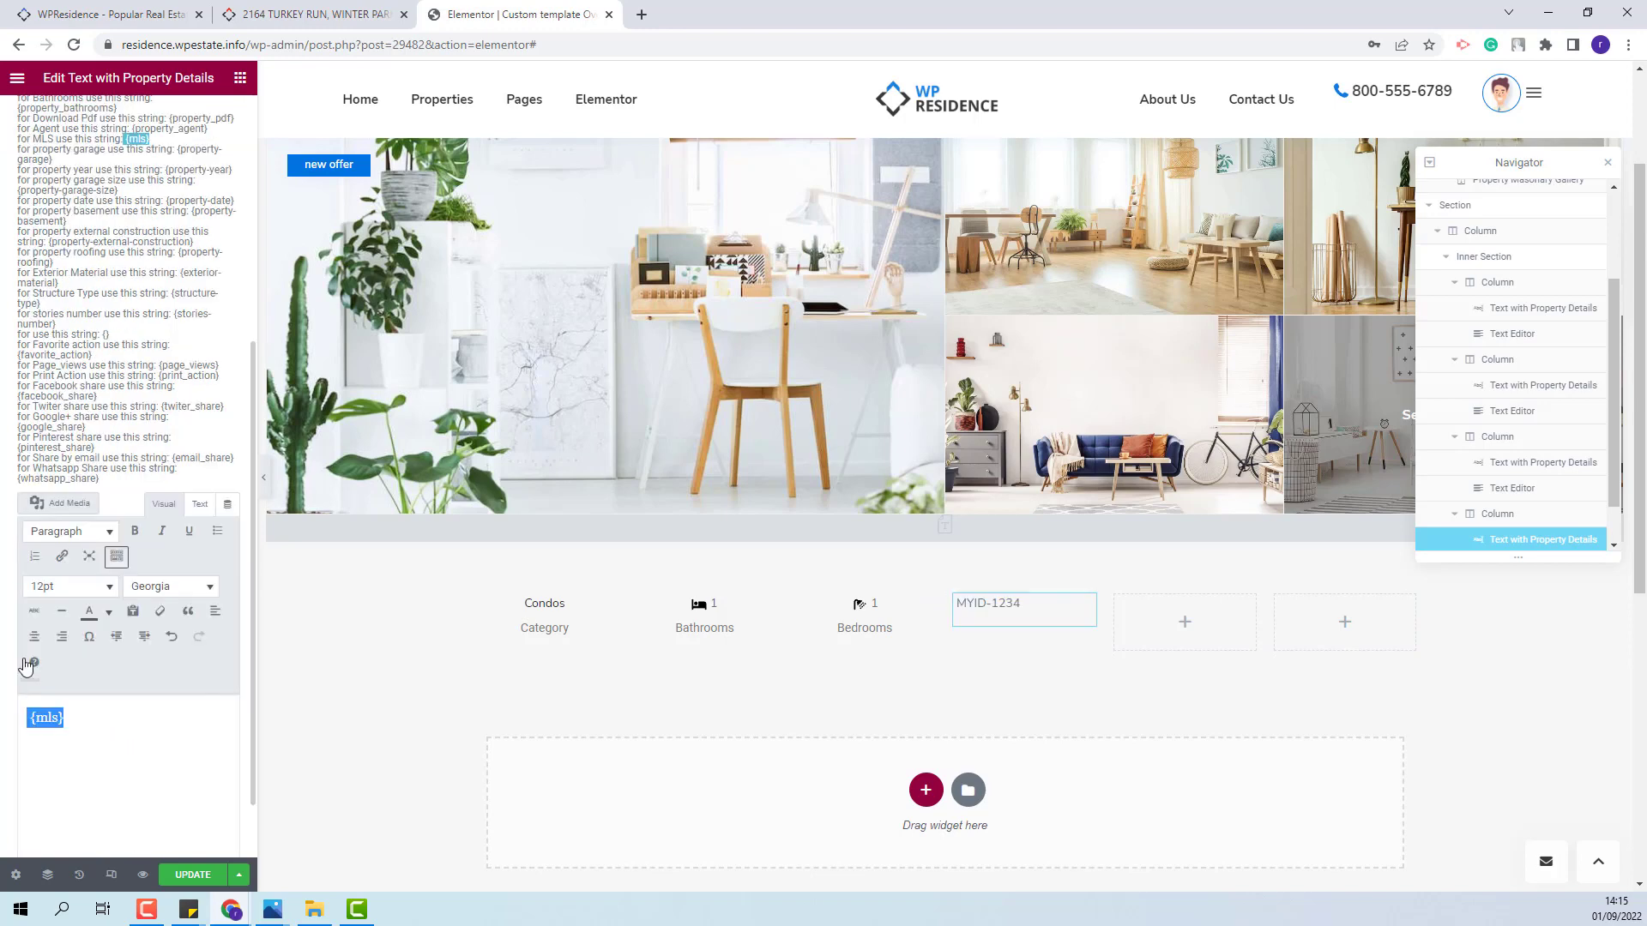
{"action": "left_click", "coordinate": [34, 637]}
{"action": "left_click", "coordinate": [240, 78]}
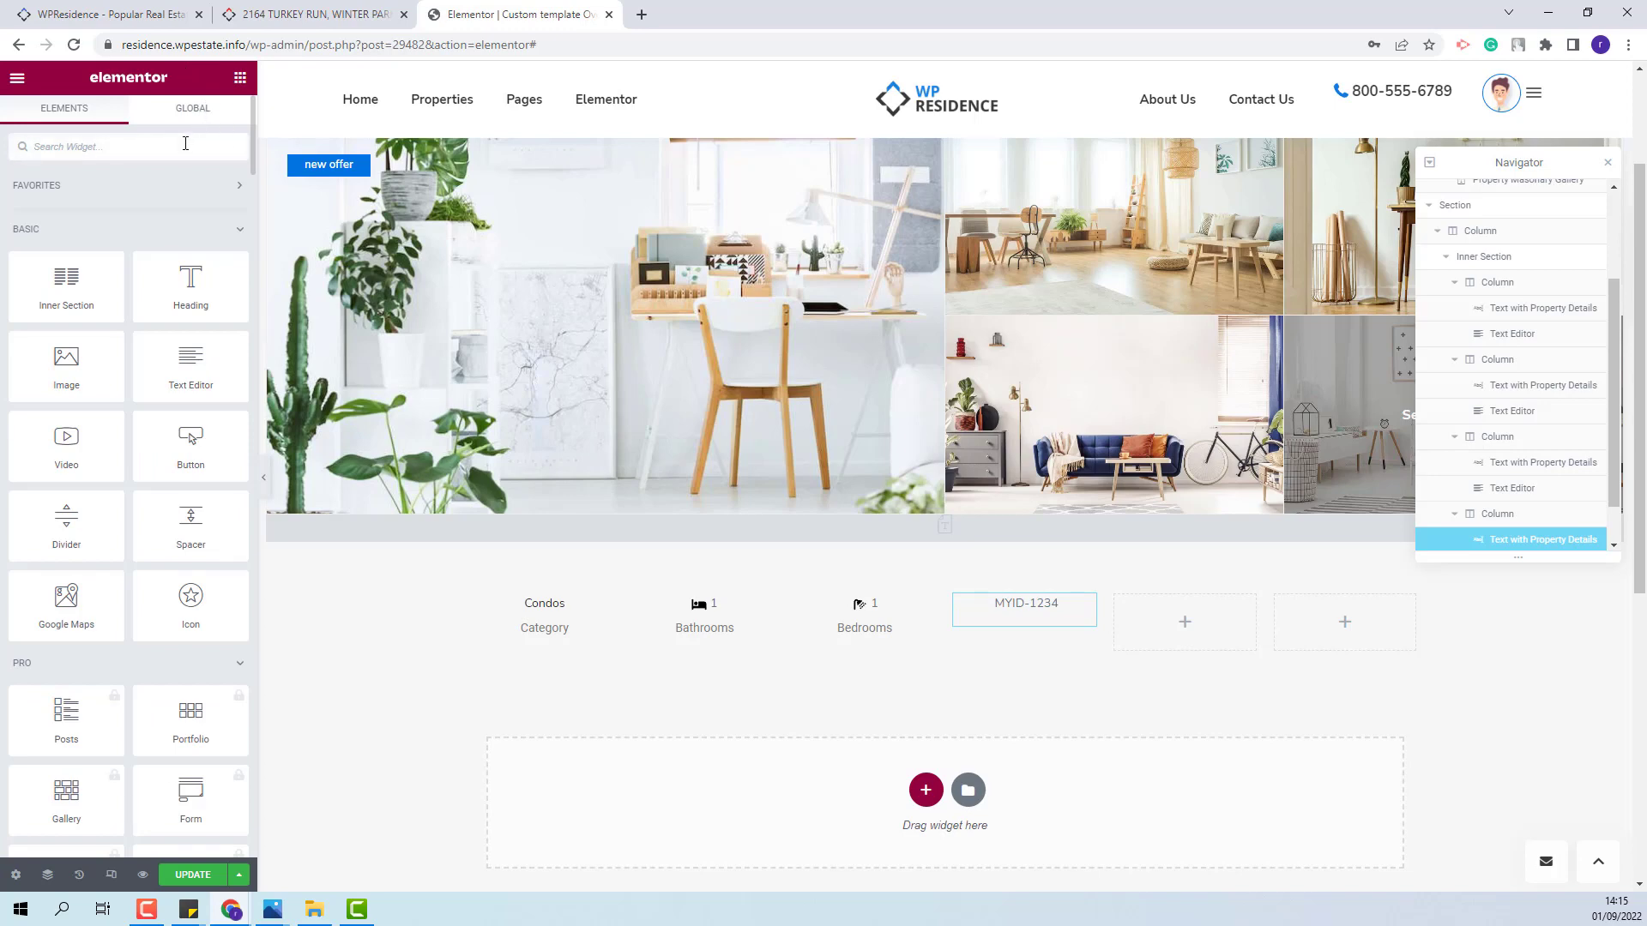
- Add a centred 'MLS ID' label below it and set the column's Widgets Space to -9
{"action": "left_click_drag", "start_coordinate": [190, 360], "coordinate": [992, 632]}
{"action": "left_click_drag", "start_coordinate": [200, 495], "coordinate": [20, 433]}
{"action": "type", "text": "MLS ID"}
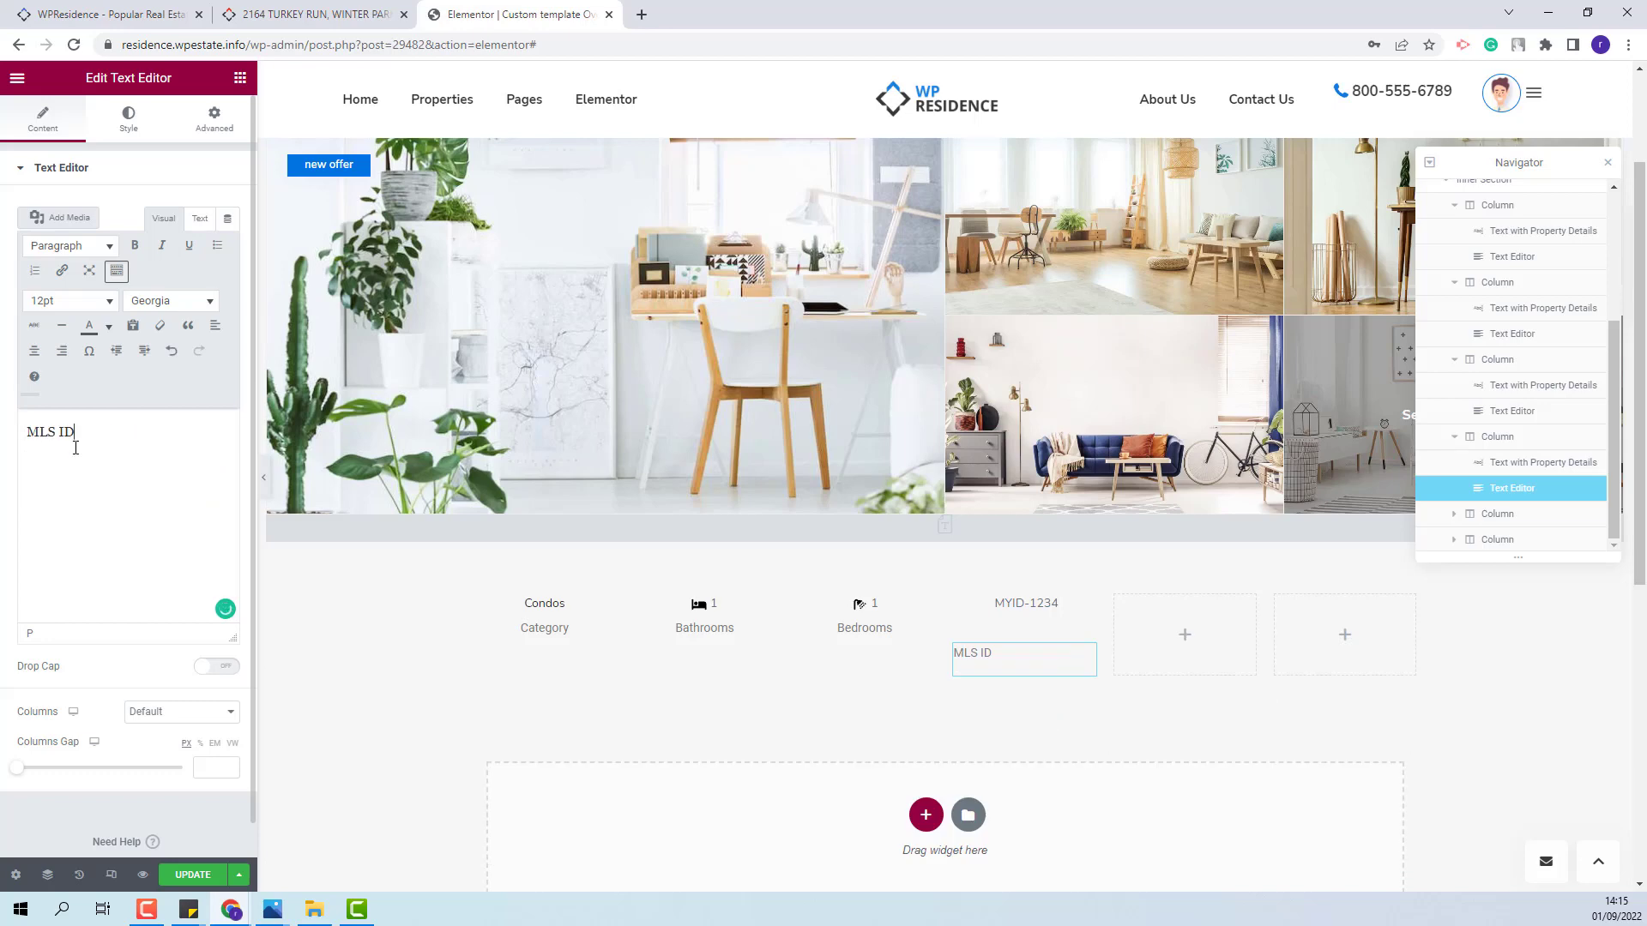
{"action": "left_click", "coordinate": [39, 355]}
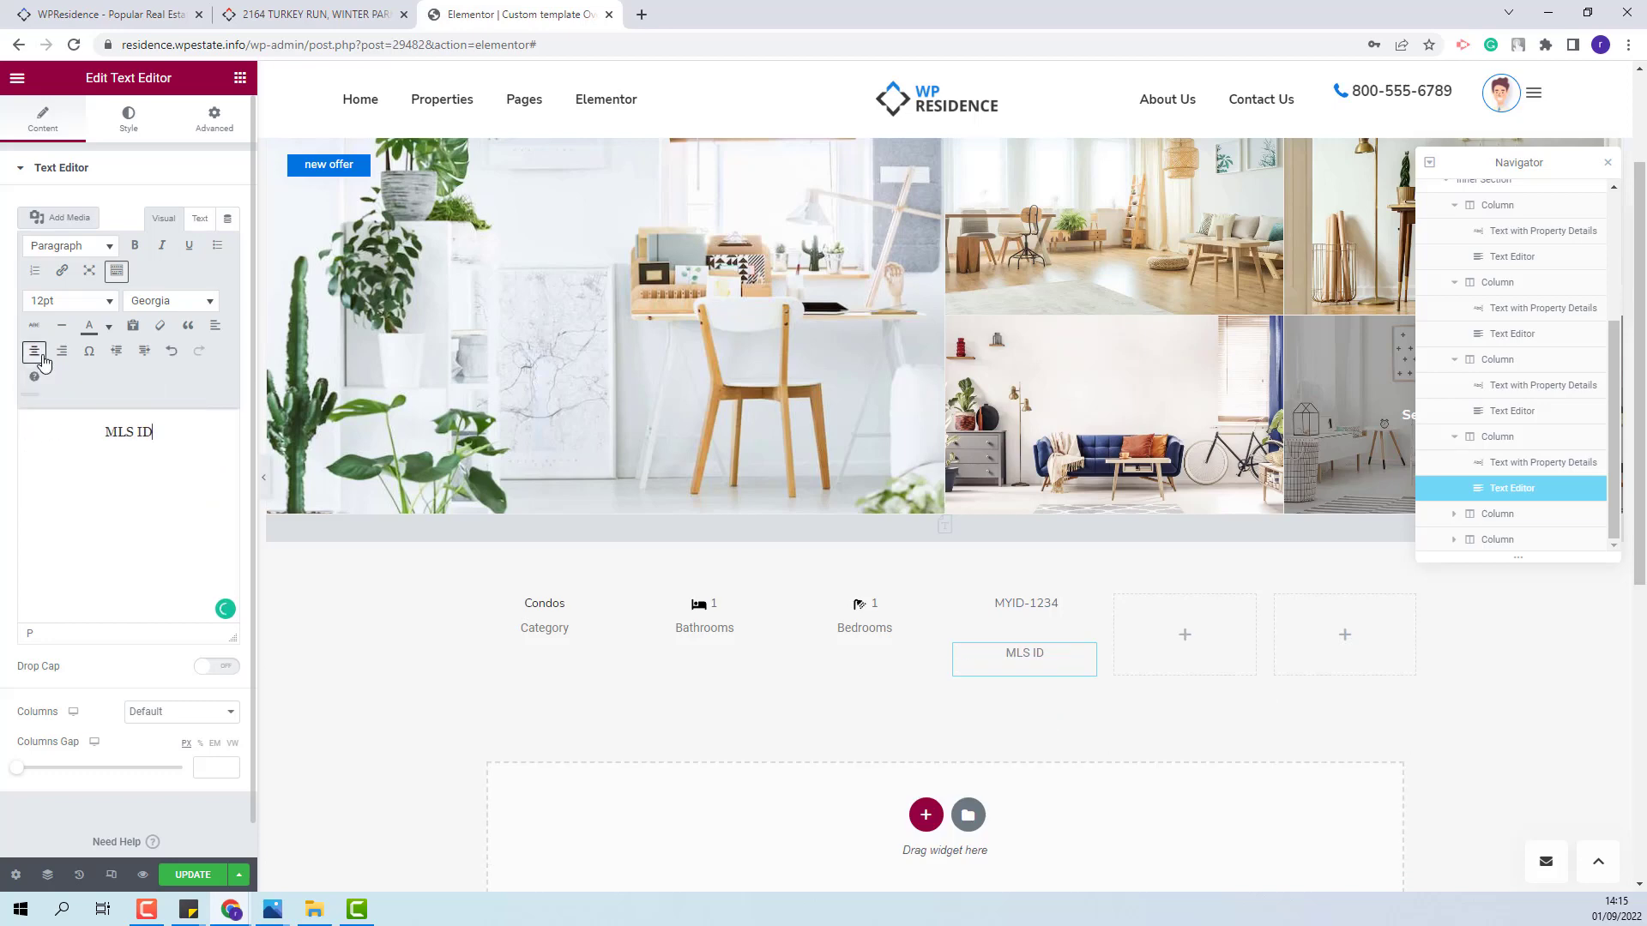
{"action": "left_click", "coordinate": [1499, 438]}
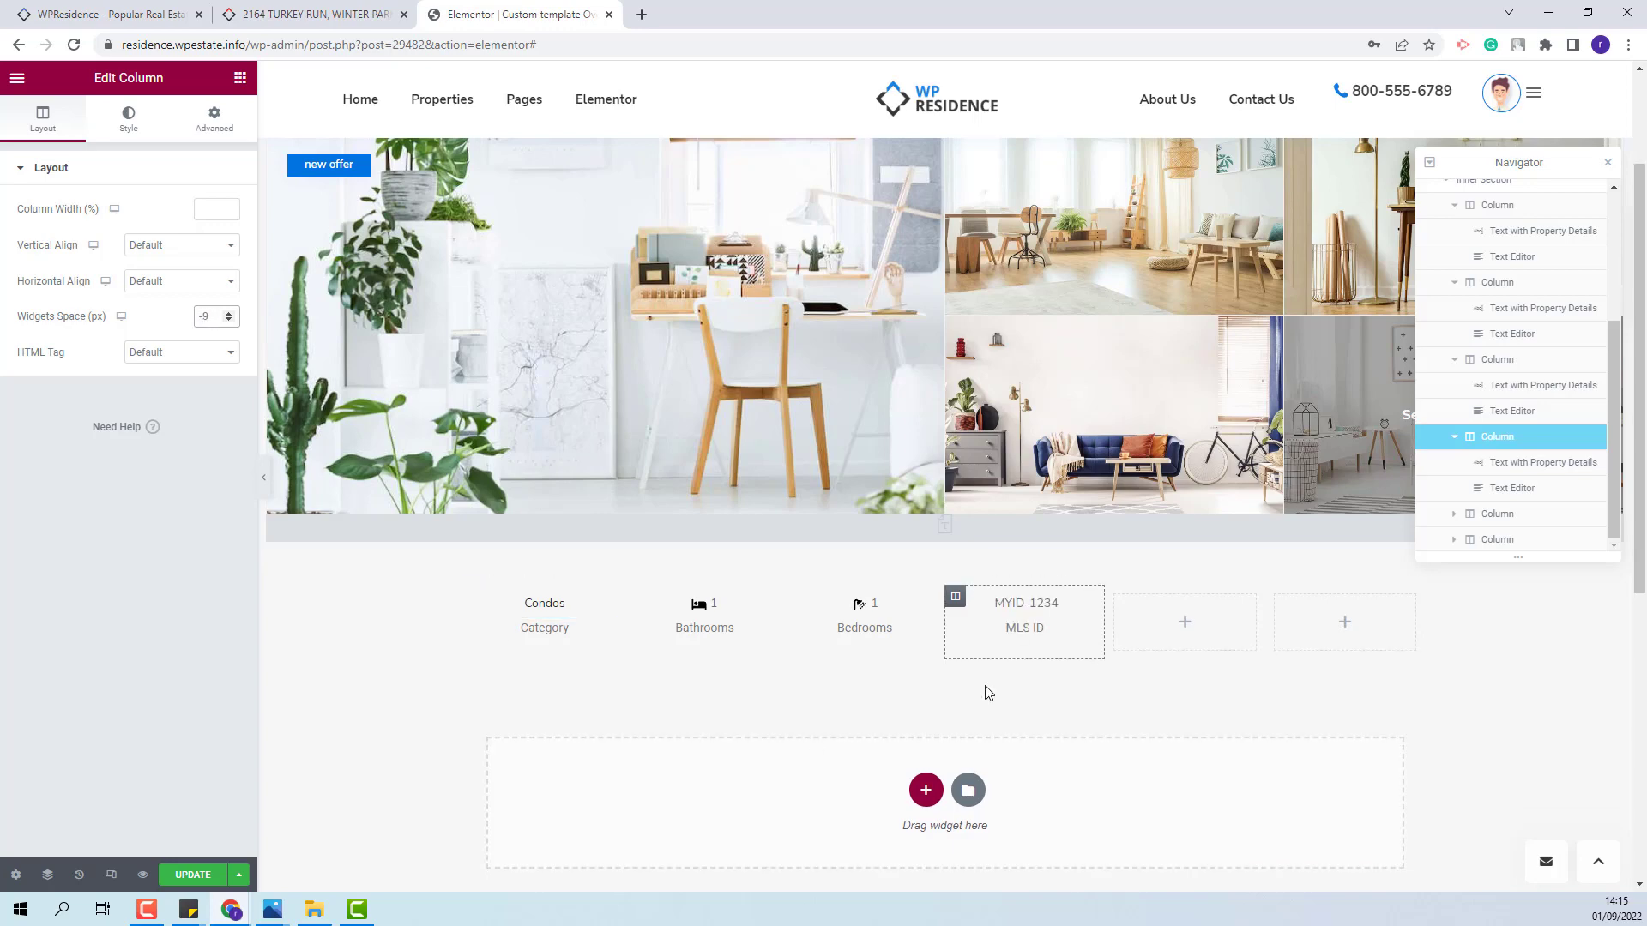
{"action": "left_click", "coordinate": [1201, 639]}
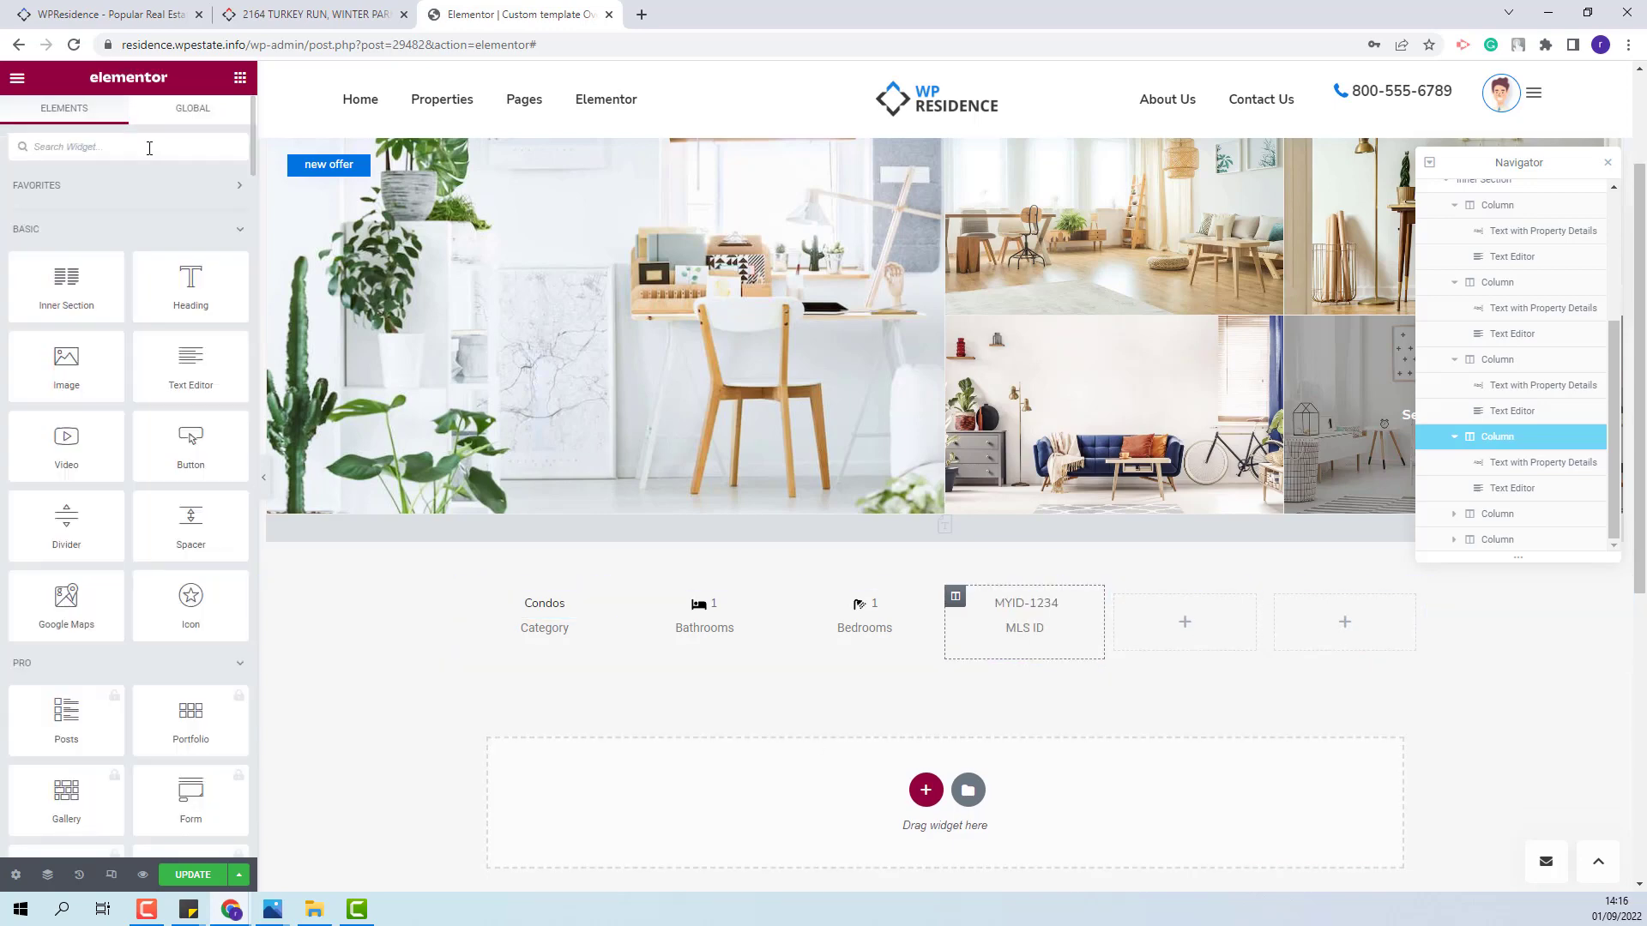
{"action": "left_click", "coordinate": [149, 148]}
- Add a Property Details text widget to column five showing the centred {property-year} placeholder (1900)
{"action": "type", "text": "text"}
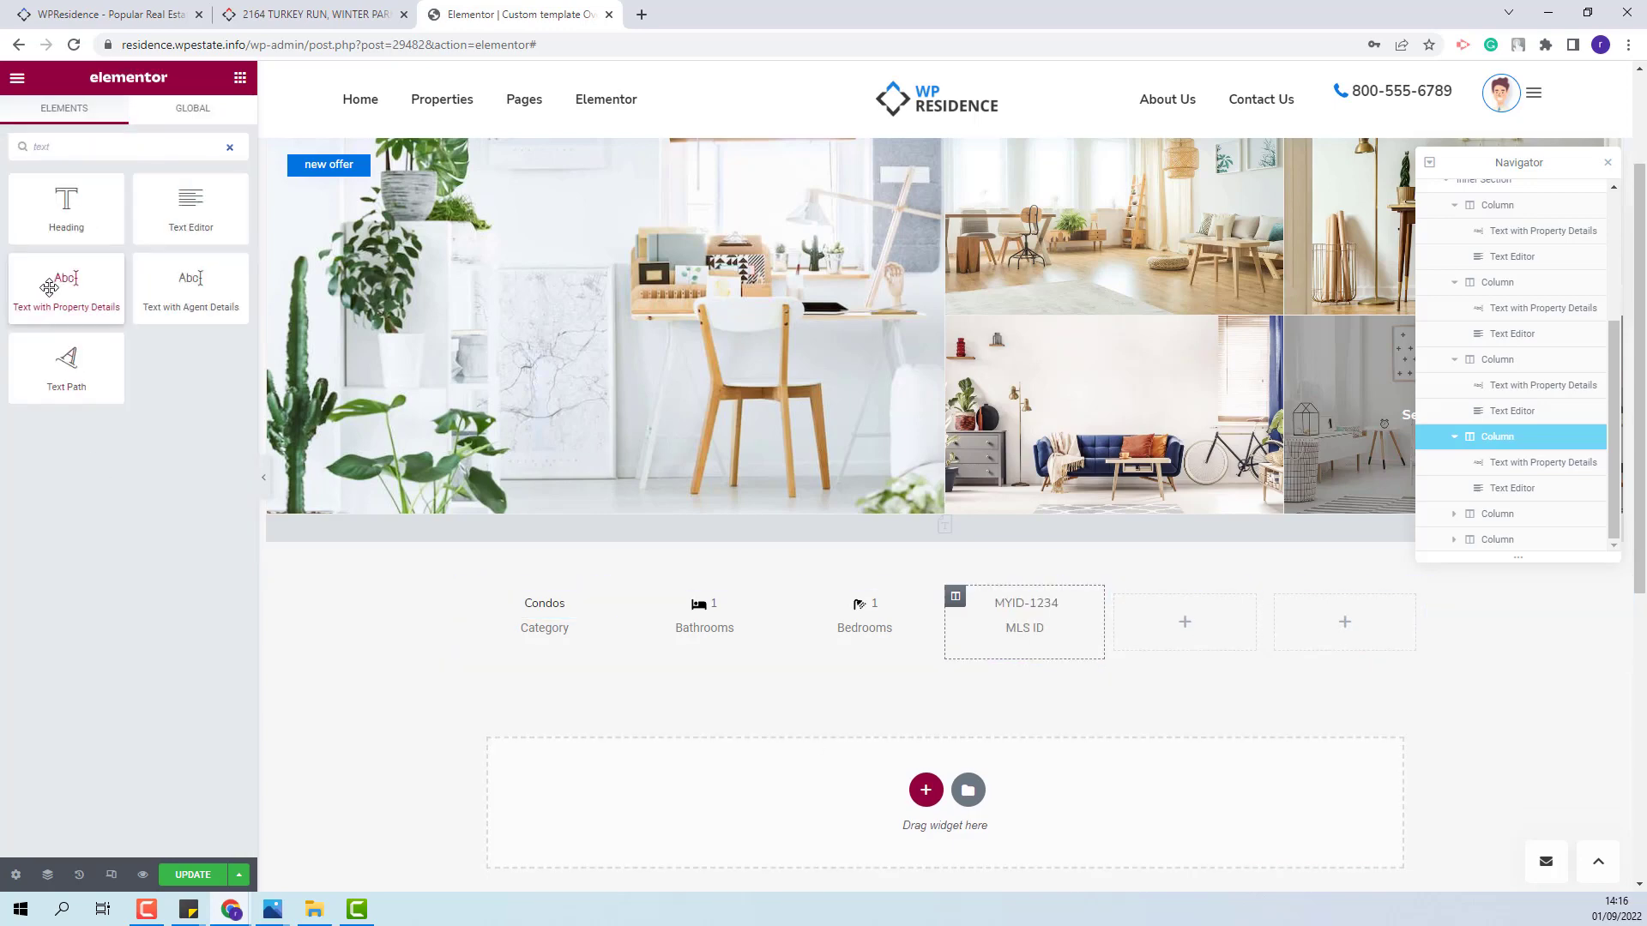
{"action": "left_click_drag", "start_coordinate": [49, 288], "coordinate": [1162, 618]}
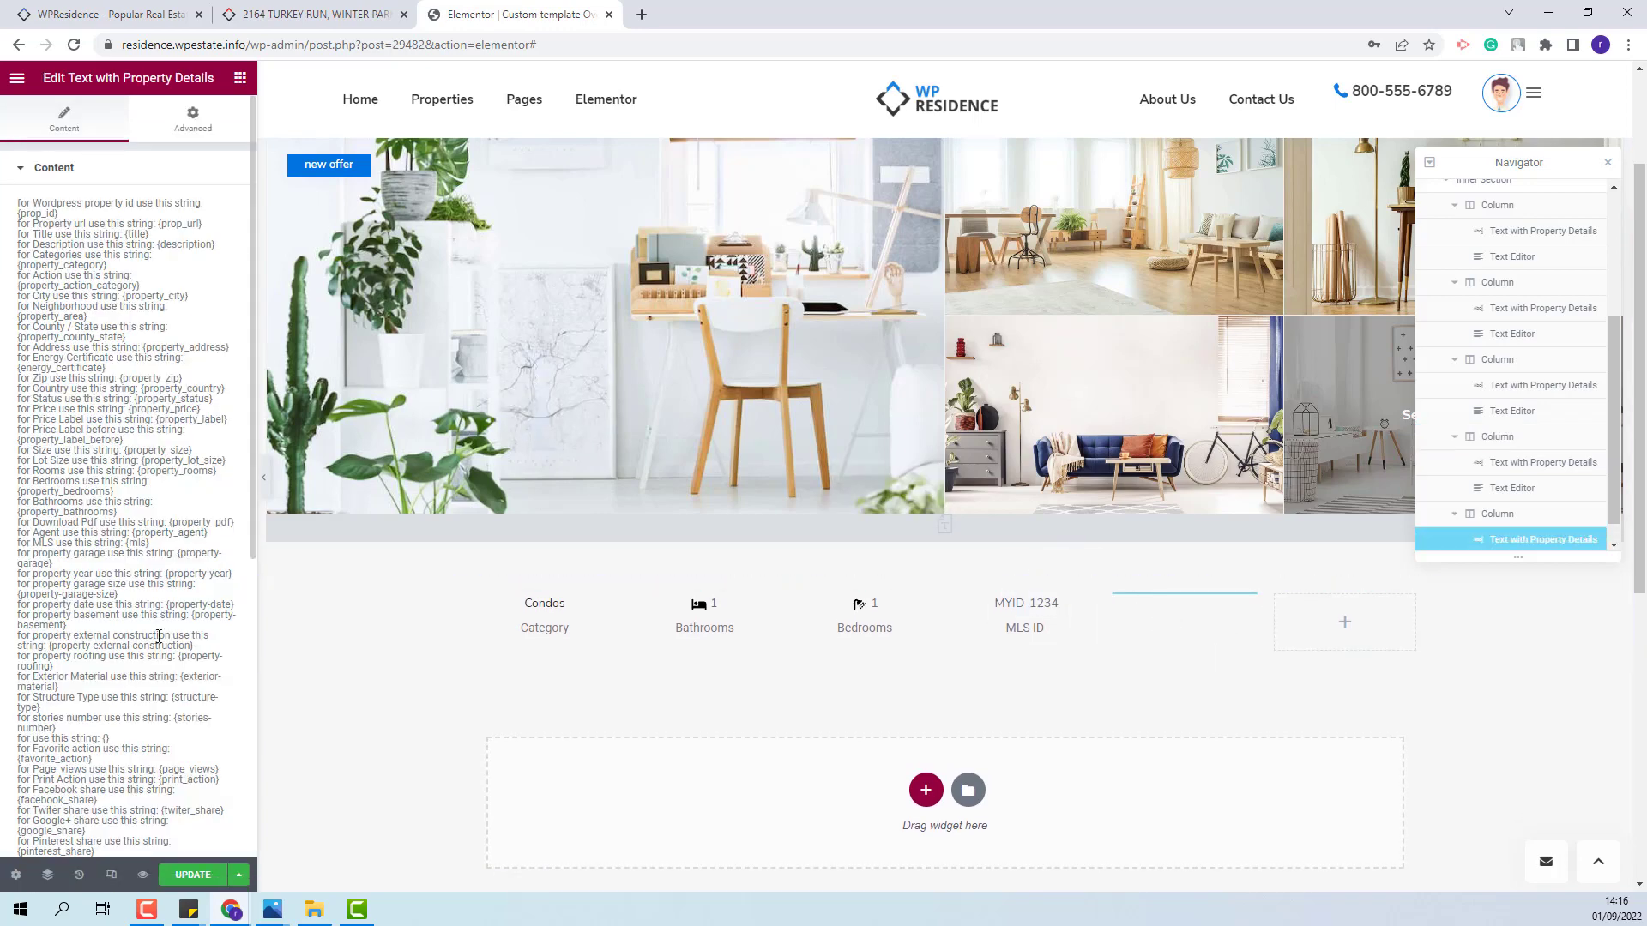
{"action": "left_click_drag", "start_coordinate": [233, 574], "coordinate": [166, 576]}
{"action": "right_click", "coordinate": [167, 575]}
{"action": "left_click", "coordinate": [184, 584]}
{"action": "scroll", "coordinate": [167, 586], "scroll_direction": "down", "scroll_amount": 5}
{"action": "left_click", "coordinate": [98, 646]}
{"action": "key", "text": "ctrl+v"}
{"action": "left_click", "coordinate": [35, 553]}
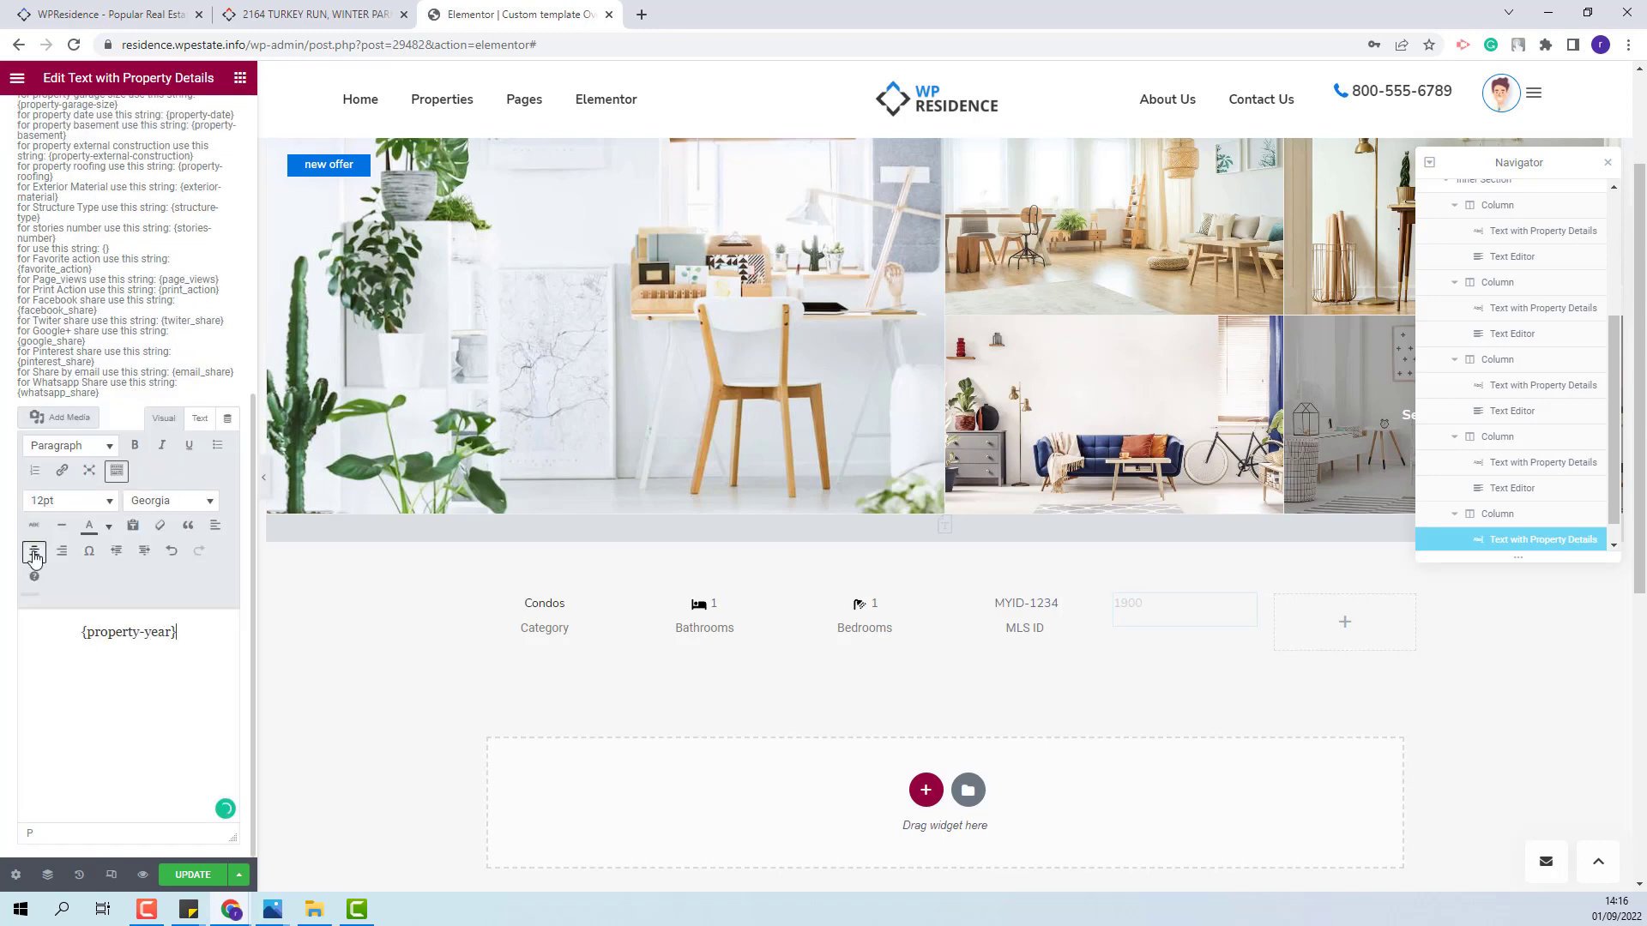
- Add a centred 'Year Built' Text Editor label beneath 1900 and reduce the column's Widgets Space
{"action": "left_click", "coordinate": [240, 77]}
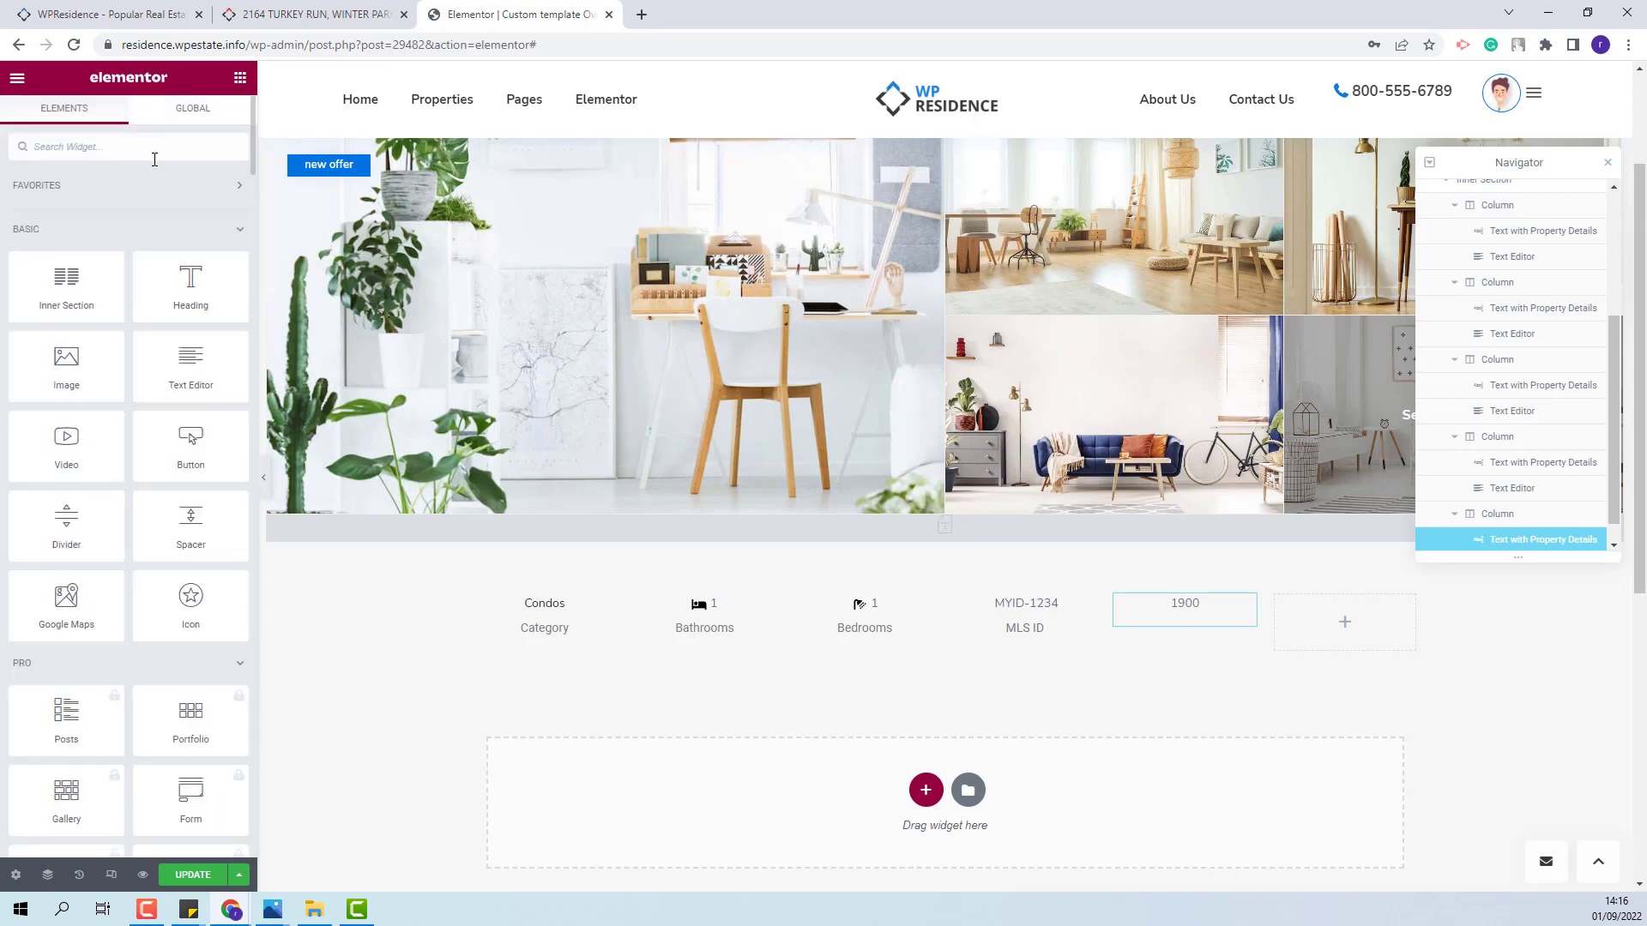
{"action": "type", "text": "text"}
{"action": "left_click_drag", "start_coordinate": [190, 206], "coordinate": [1185, 669]}
{"action": "left_click_drag", "start_coordinate": [202, 495], "coordinate": [22, 436]}
{"action": "type", "text": "Year Built"}
{"action": "left_click", "coordinate": [34, 351]}
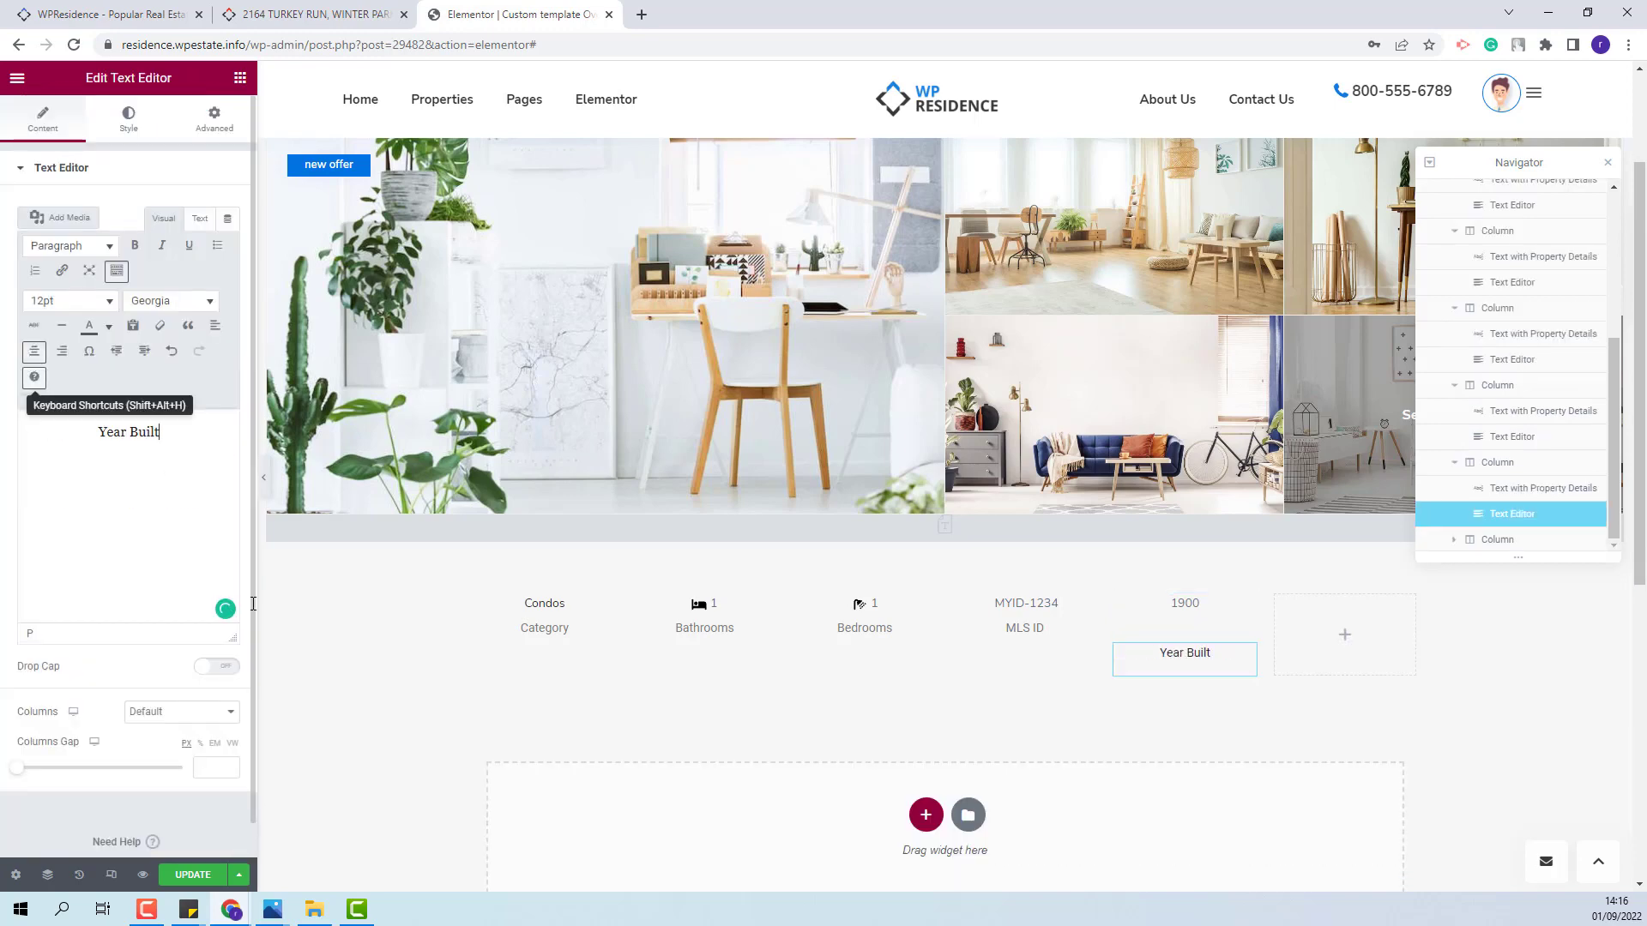
{"action": "left_click", "coordinate": [1497, 462]}
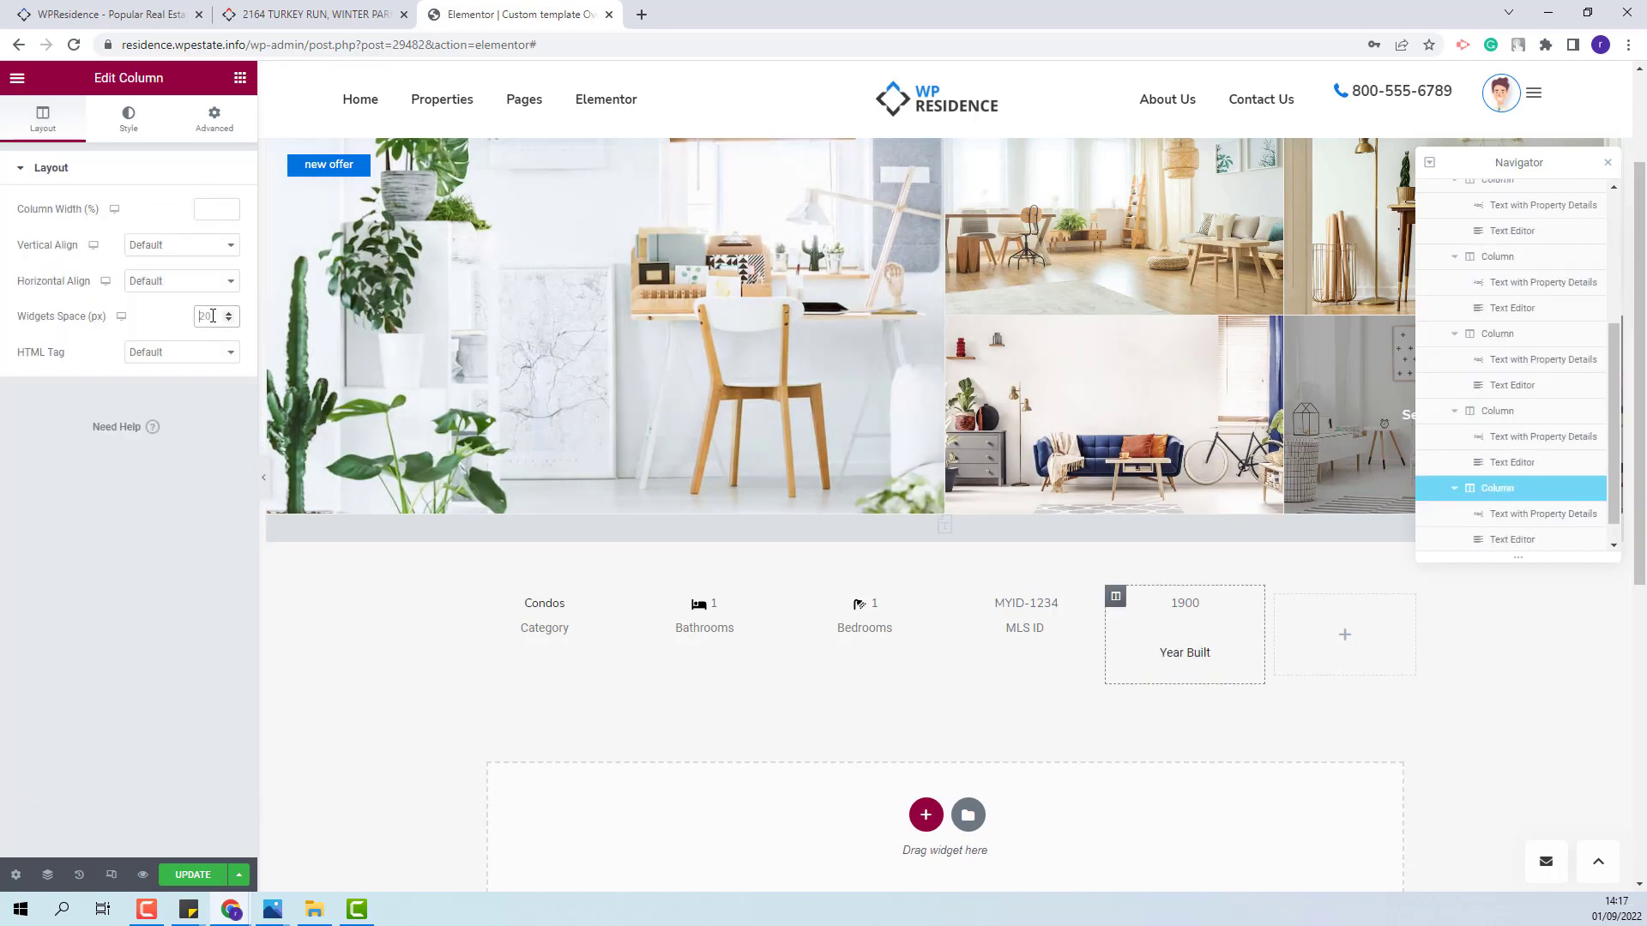
{"action": "left_click", "coordinate": [1312, 631]}
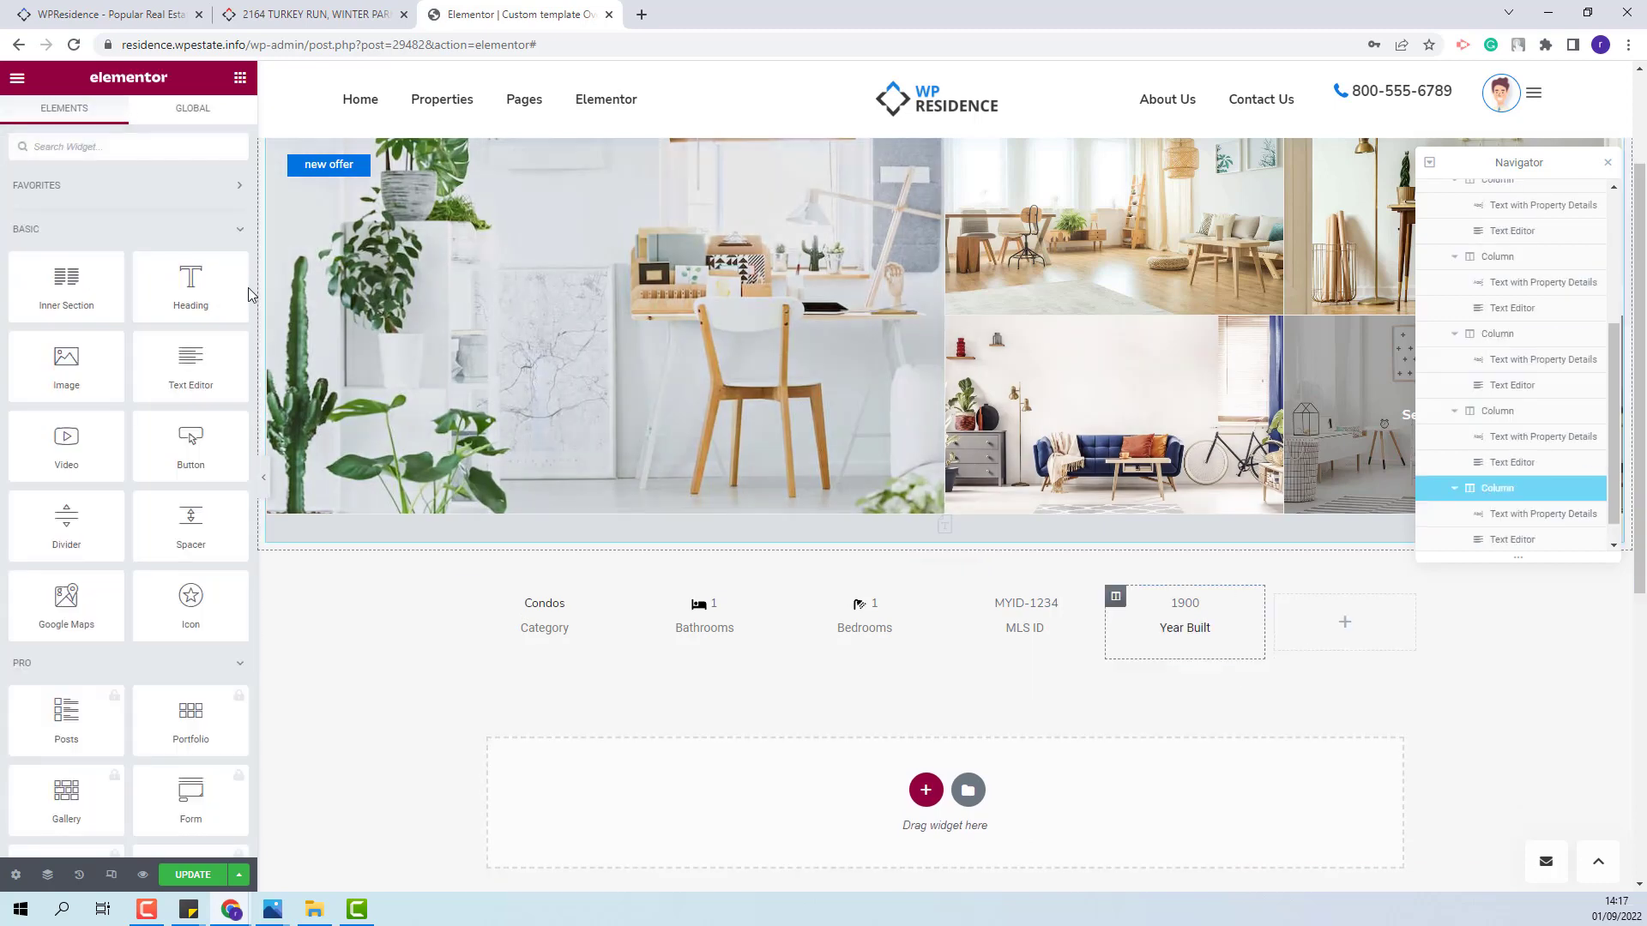
- Add a Property Details widget to the last column showing the centred {property_size} value with a pin icon
{"action": "type", "text": "text"}
{"action": "left_click_drag", "start_coordinate": [67, 294], "coordinate": [1316, 616]}
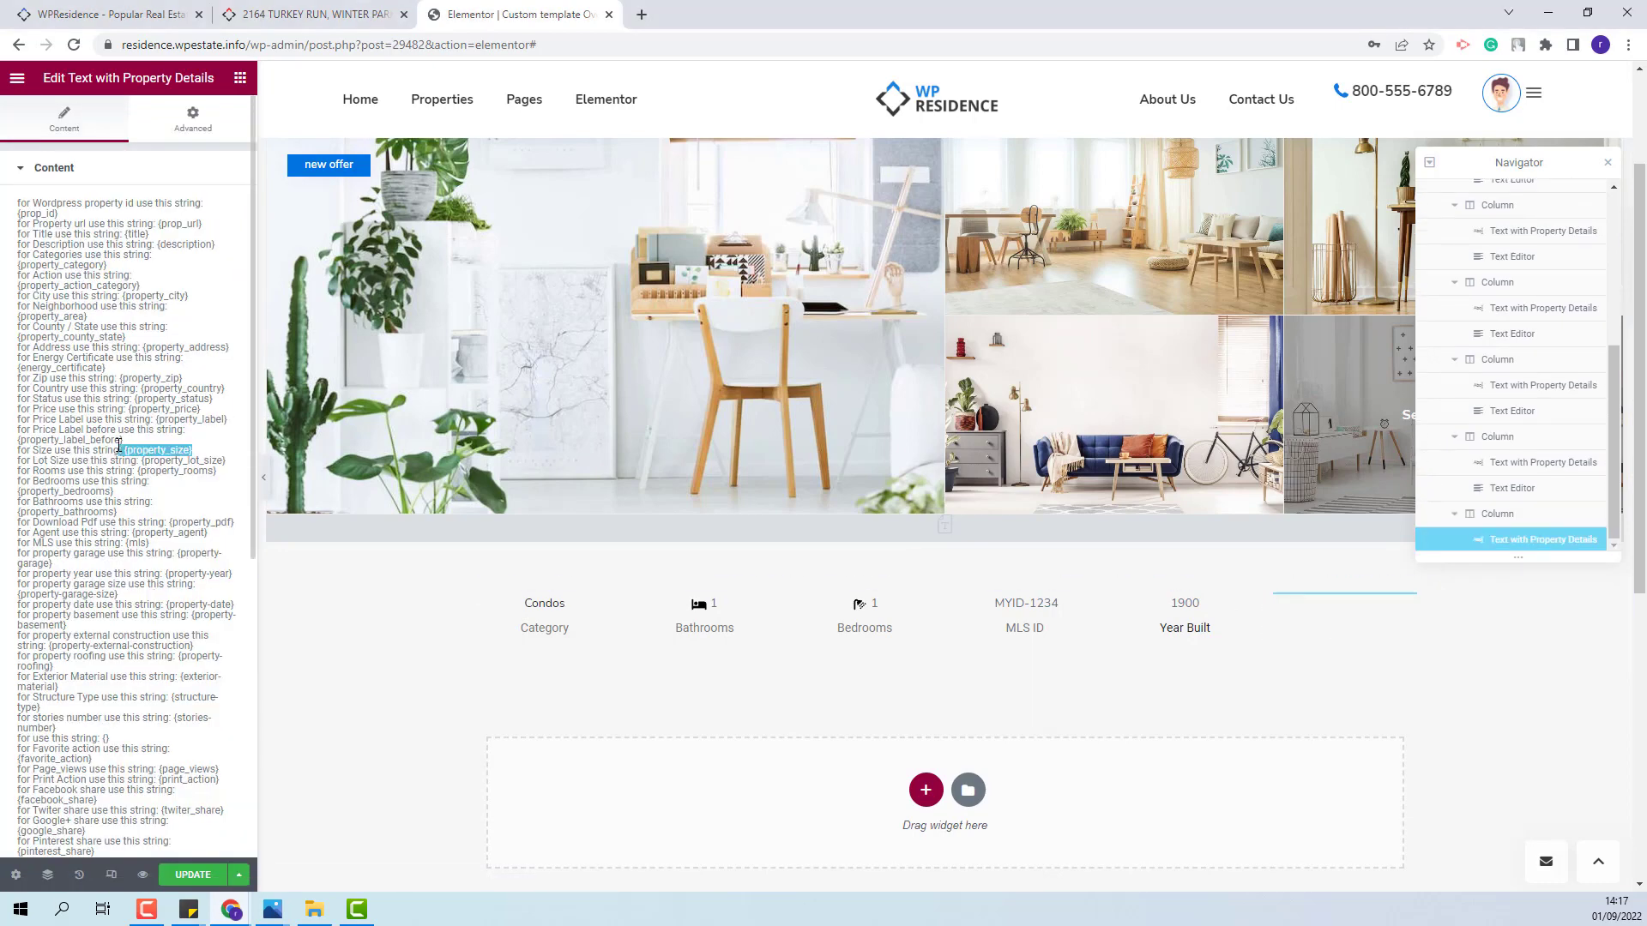
{"action": "scroll", "coordinate": [128, 450], "scroll_direction": "down", "scroll_amount": 5}
{"action": "key", "text": "ctrl+v"}
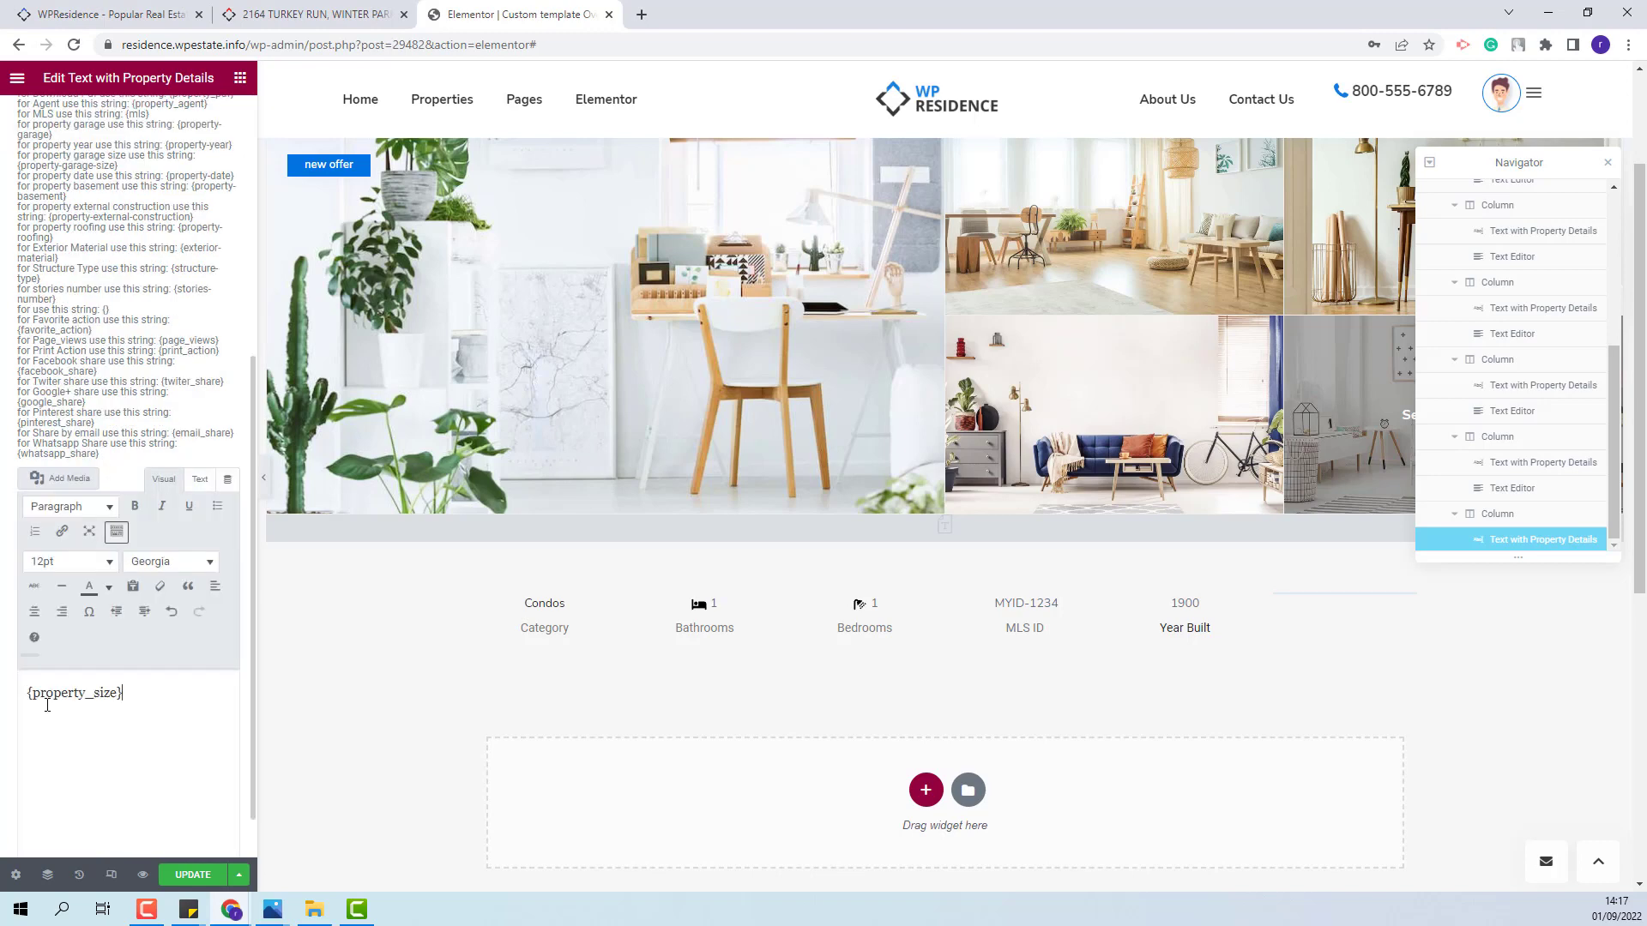
{"action": "left_click", "coordinate": [35, 610]}
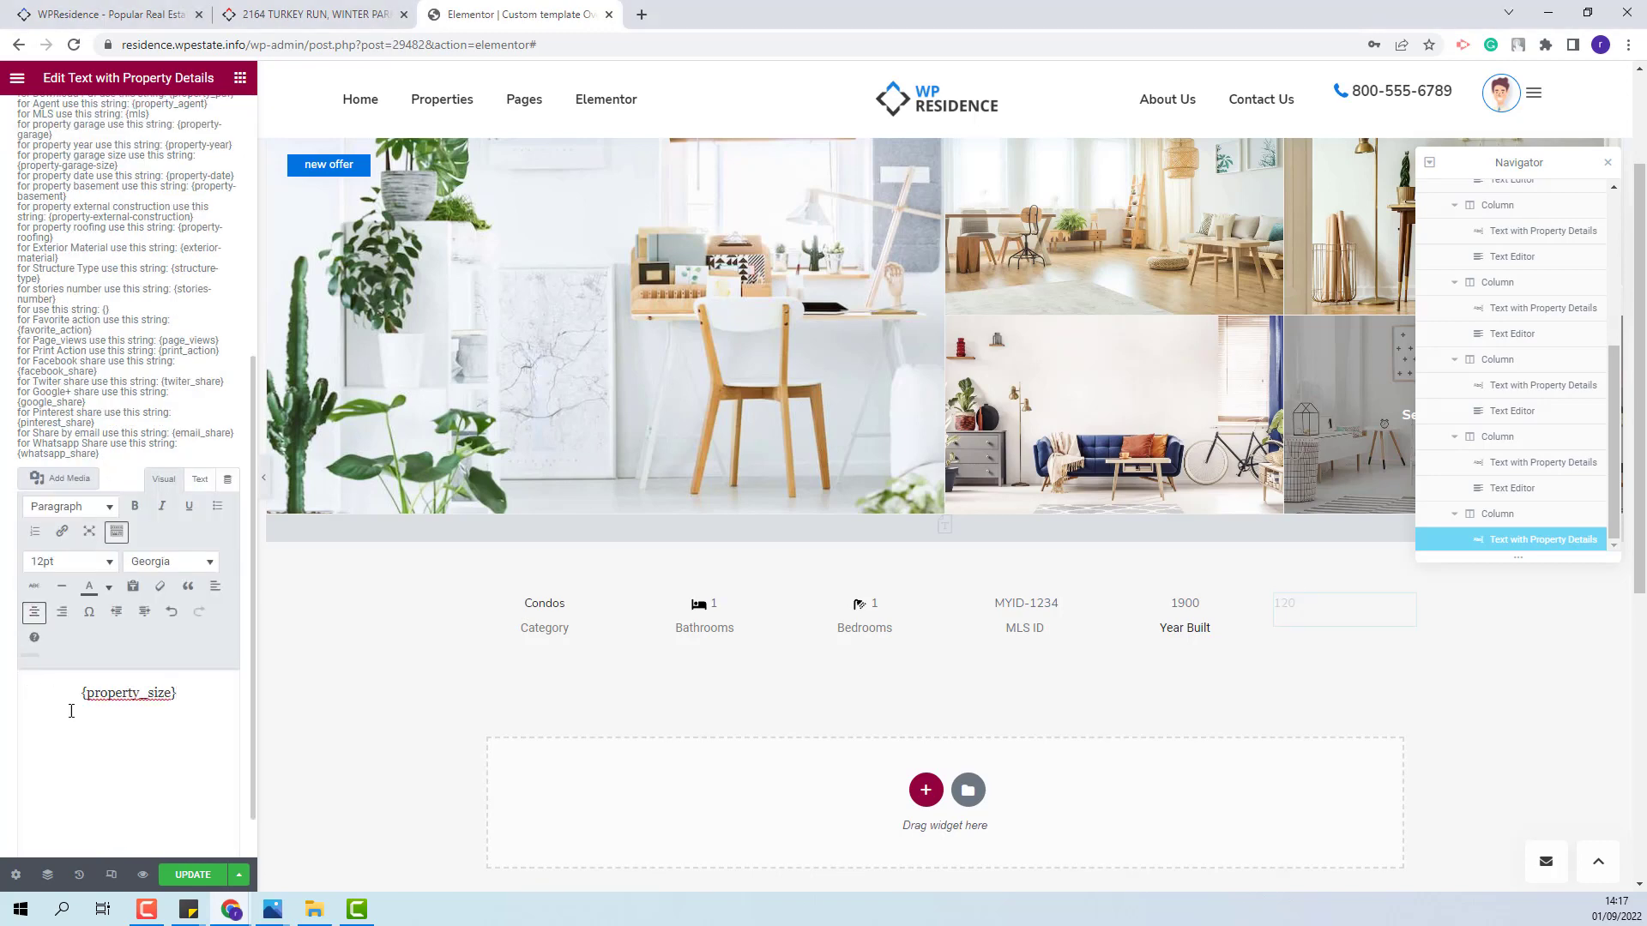
{"action": "key", "text": "ctrl+v"}
- Add a centred 'Property Size' text label beneath 120 and set the column's Widgets Space to -9
{"action": "left_click", "coordinate": [240, 78]}
{"action": "type", "text": "text"}
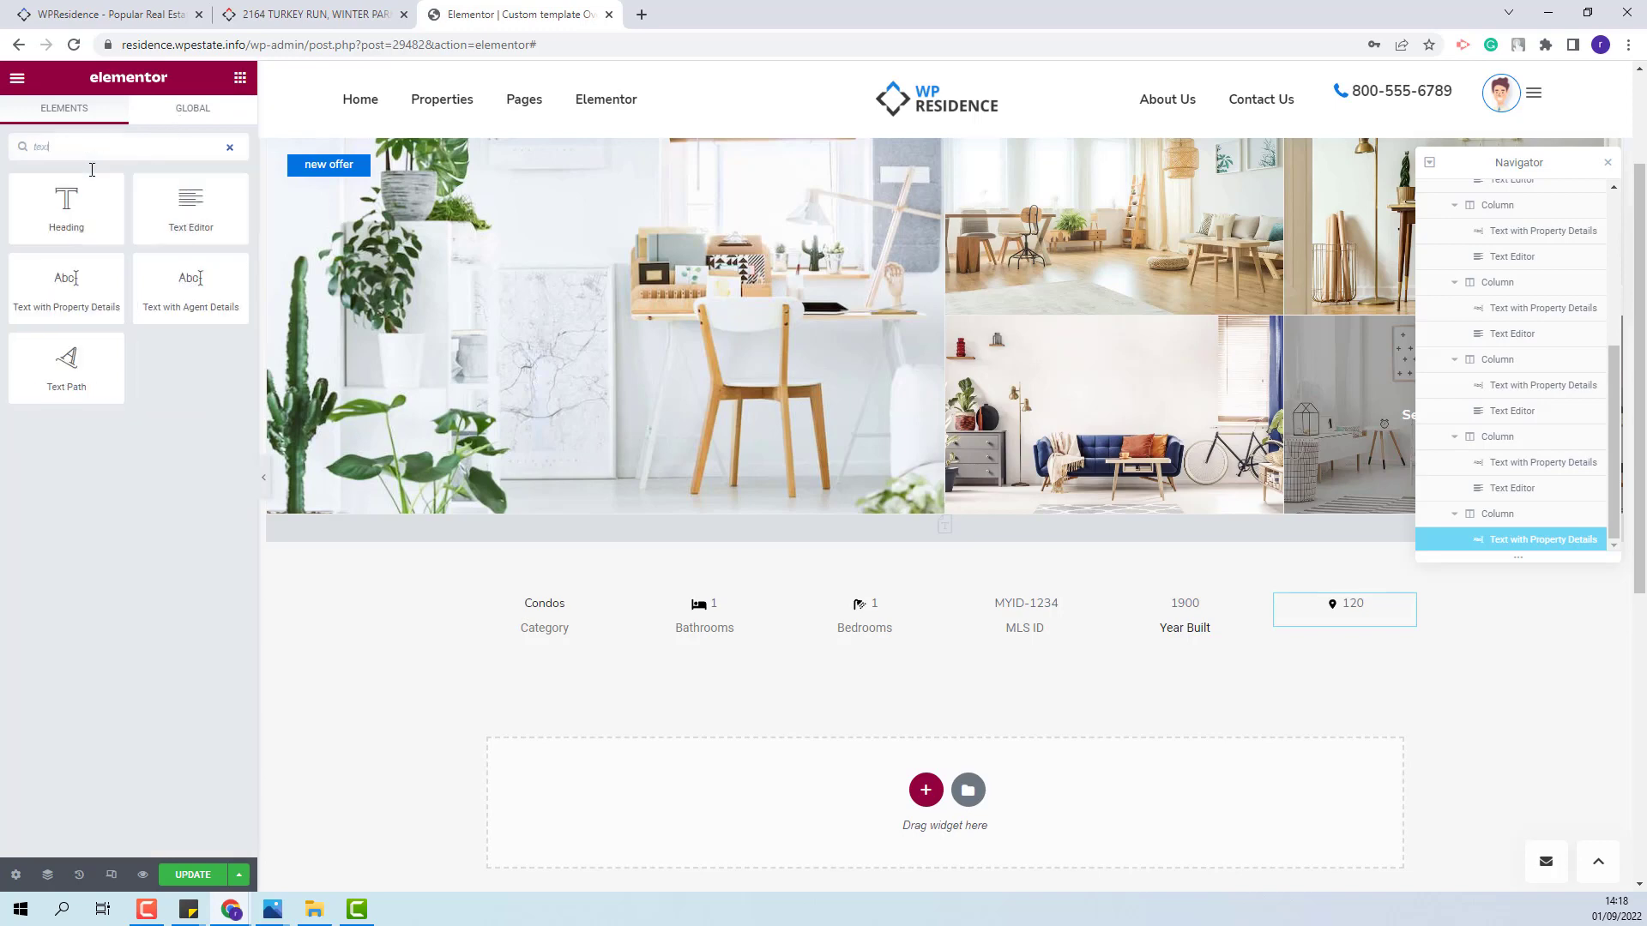
{"action": "left_click_drag", "start_coordinate": [190, 206], "coordinate": [1343, 652]}
{"action": "left_click_drag", "start_coordinate": [200, 494], "coordinate": [28, 431]}
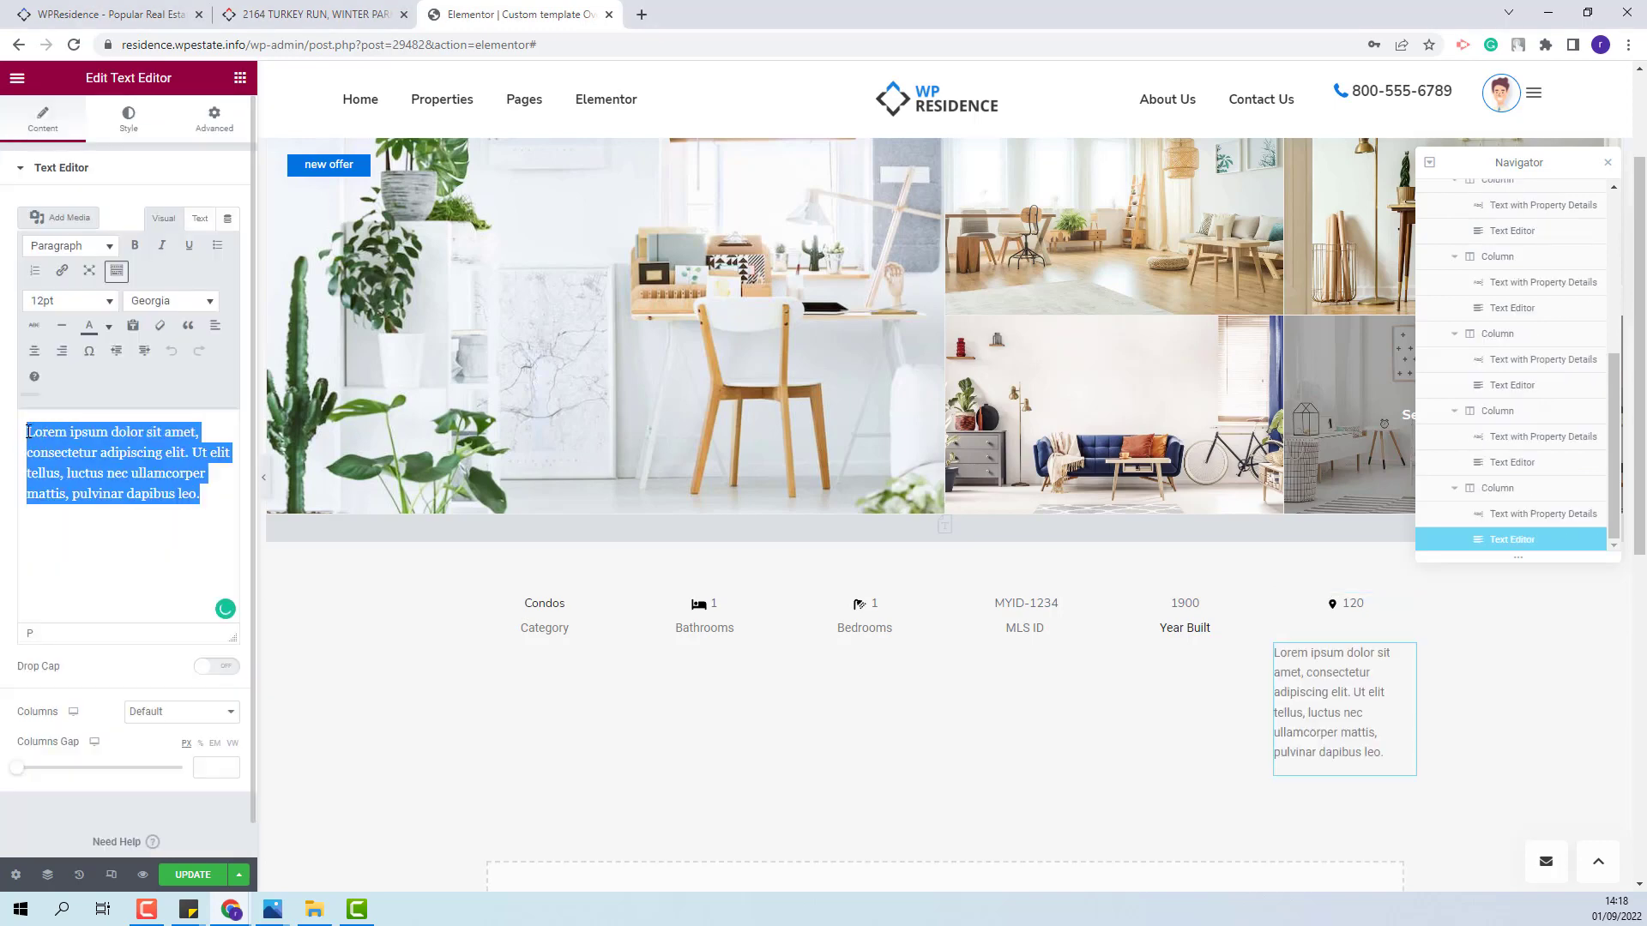
{"action": "type", "text": "Property Size"}
{"action": "key", "text": "ctrl+e"}
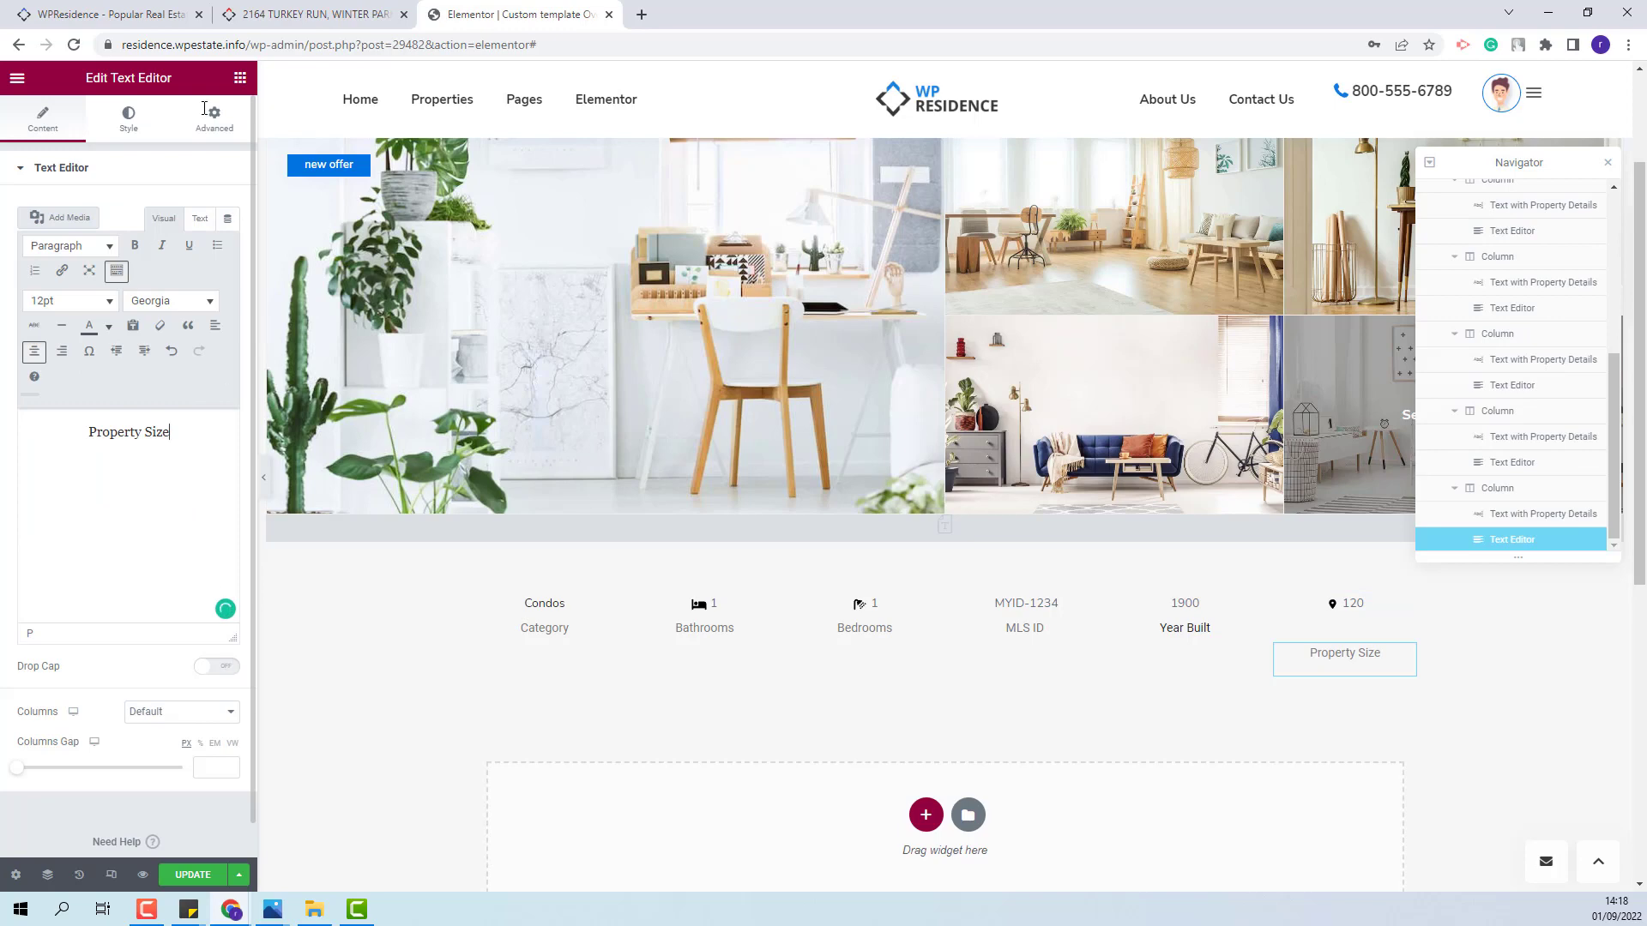
{"action": "left_click", "coordinate": [219, 317]}
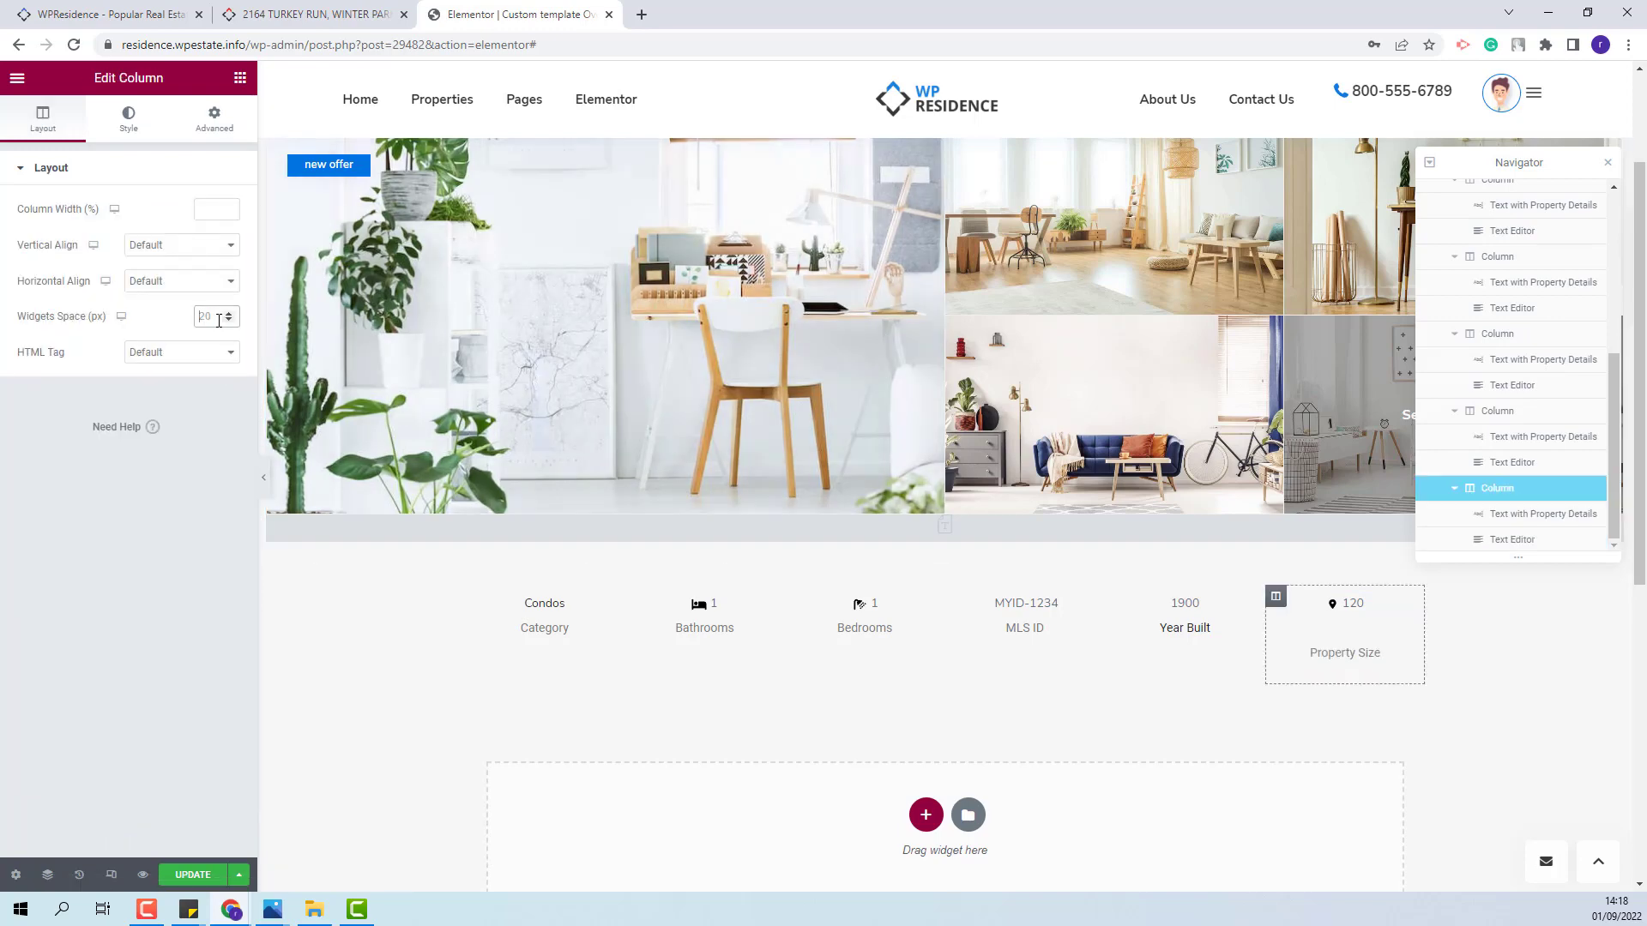
{"action": "type", "text": "-9"}
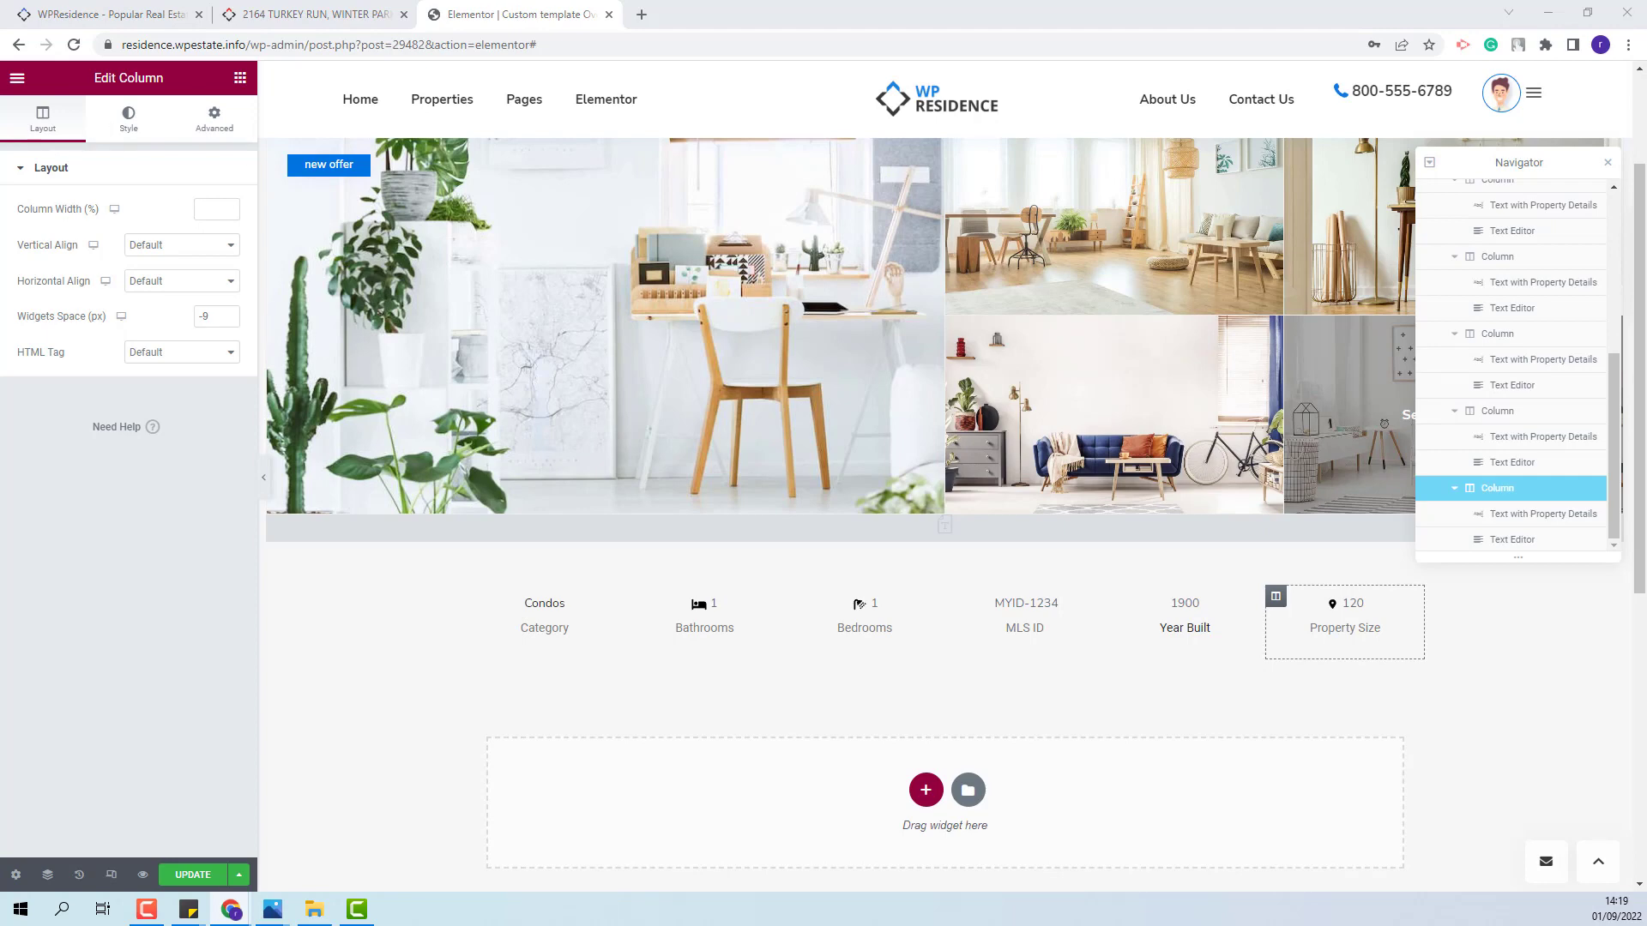
- Give the Category column a solid border with a 1 px left width
{"action": "left_click", "coordinate": [578, 622]}
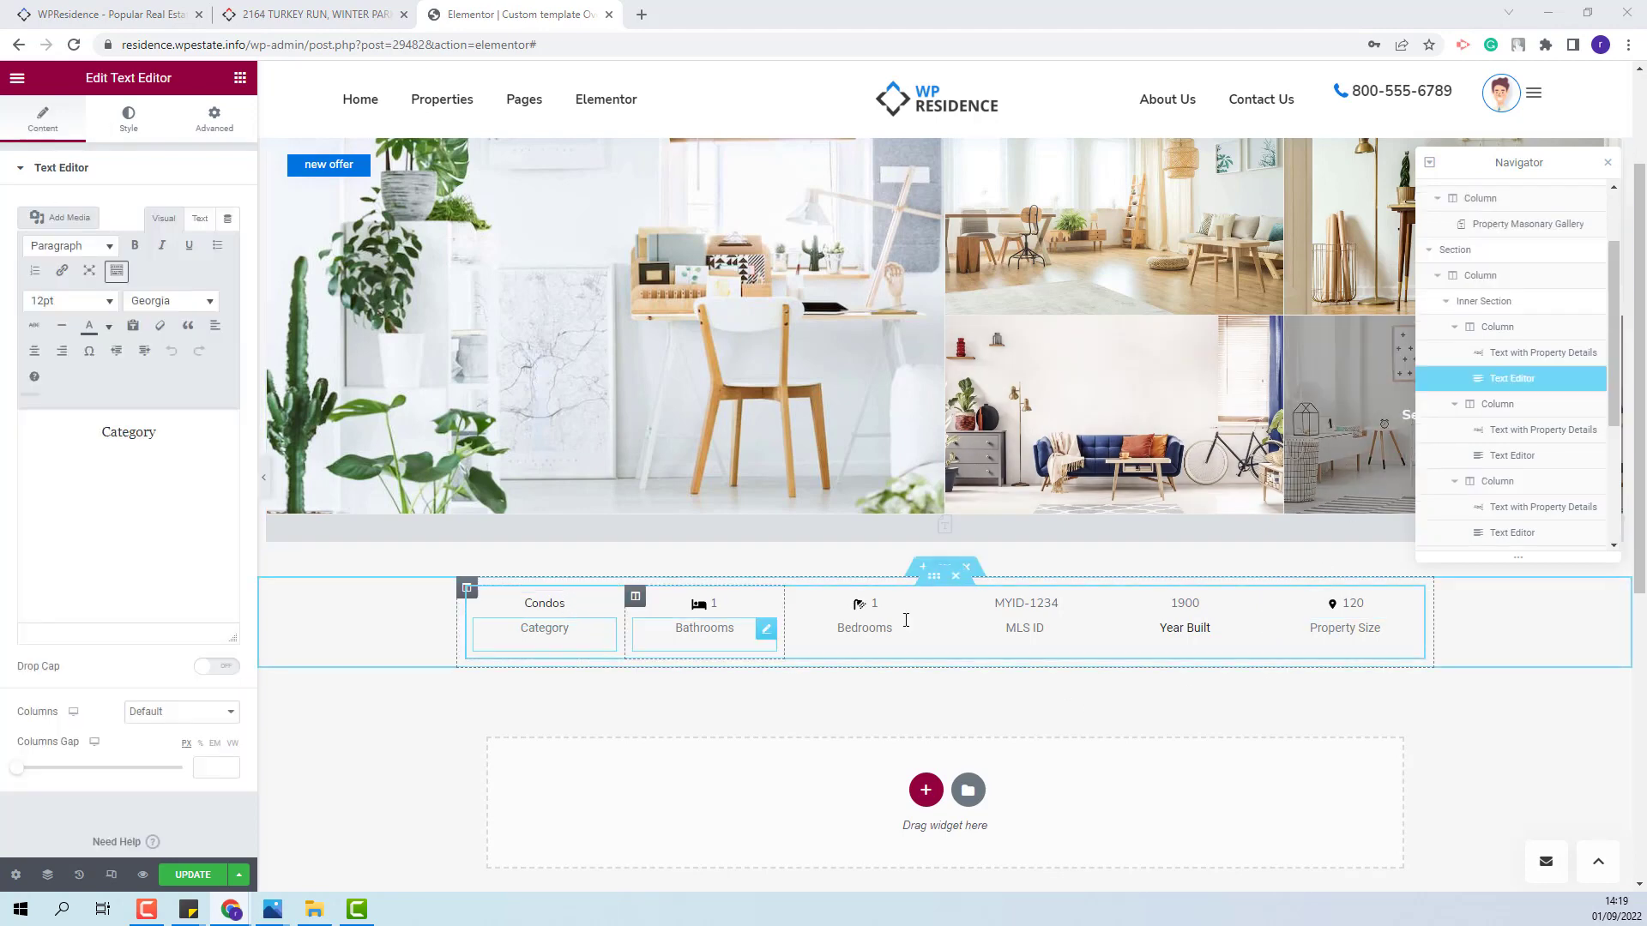
{"action": "left_click", "coordinate": [1520, 329]}
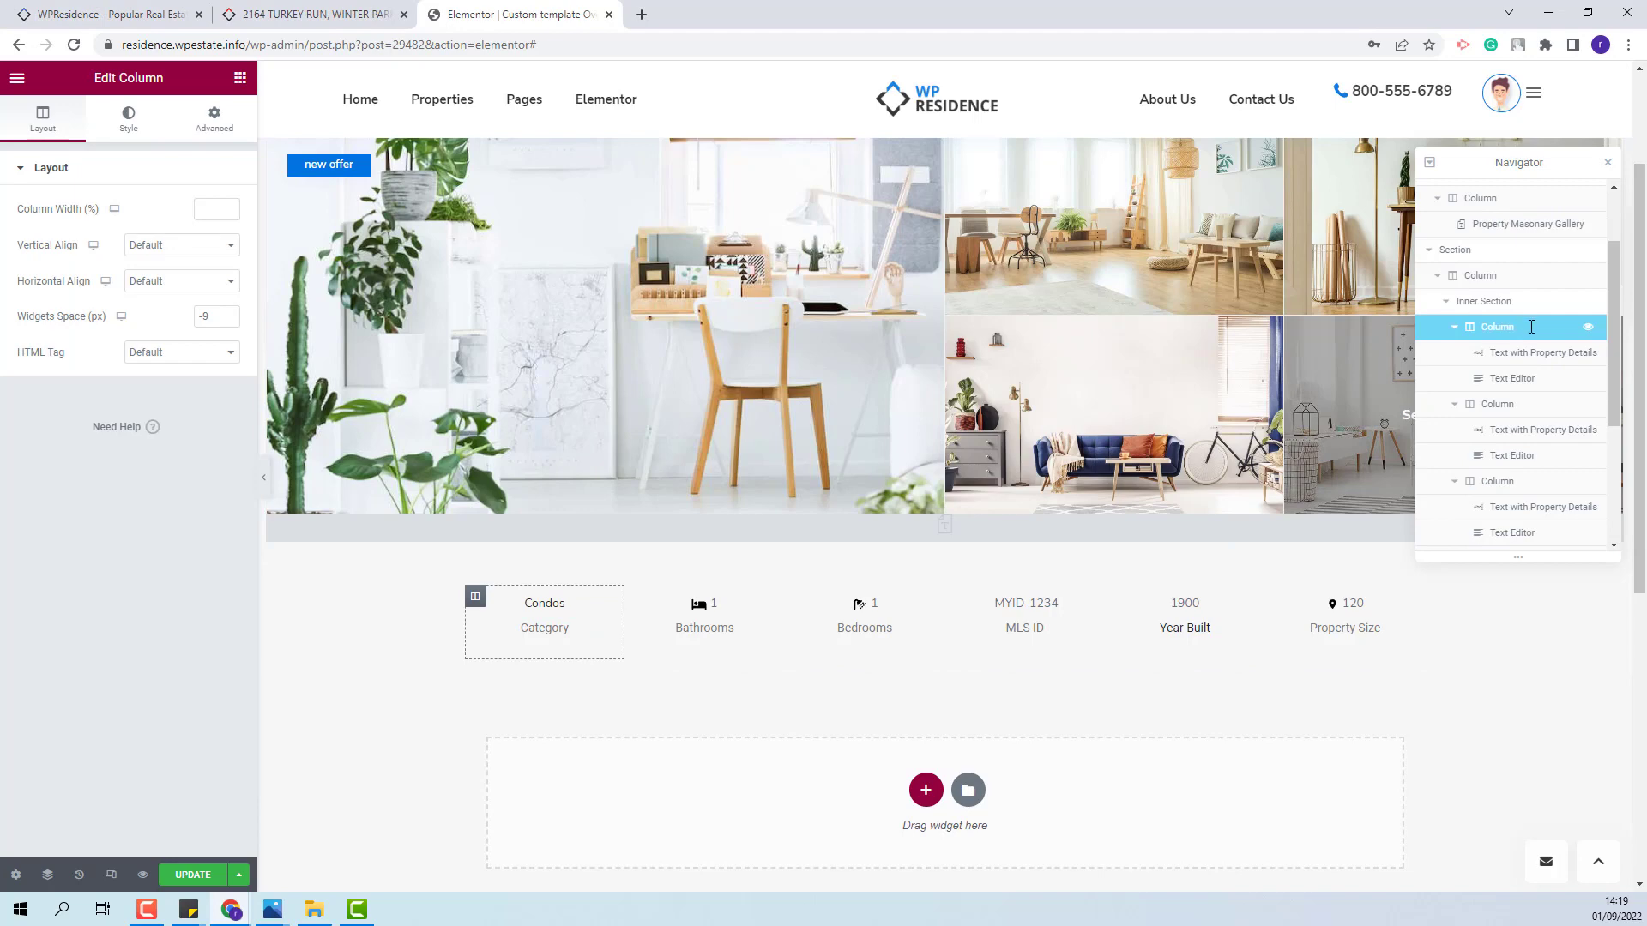
{"action": "left_click", "coordinate": [128, 118]}
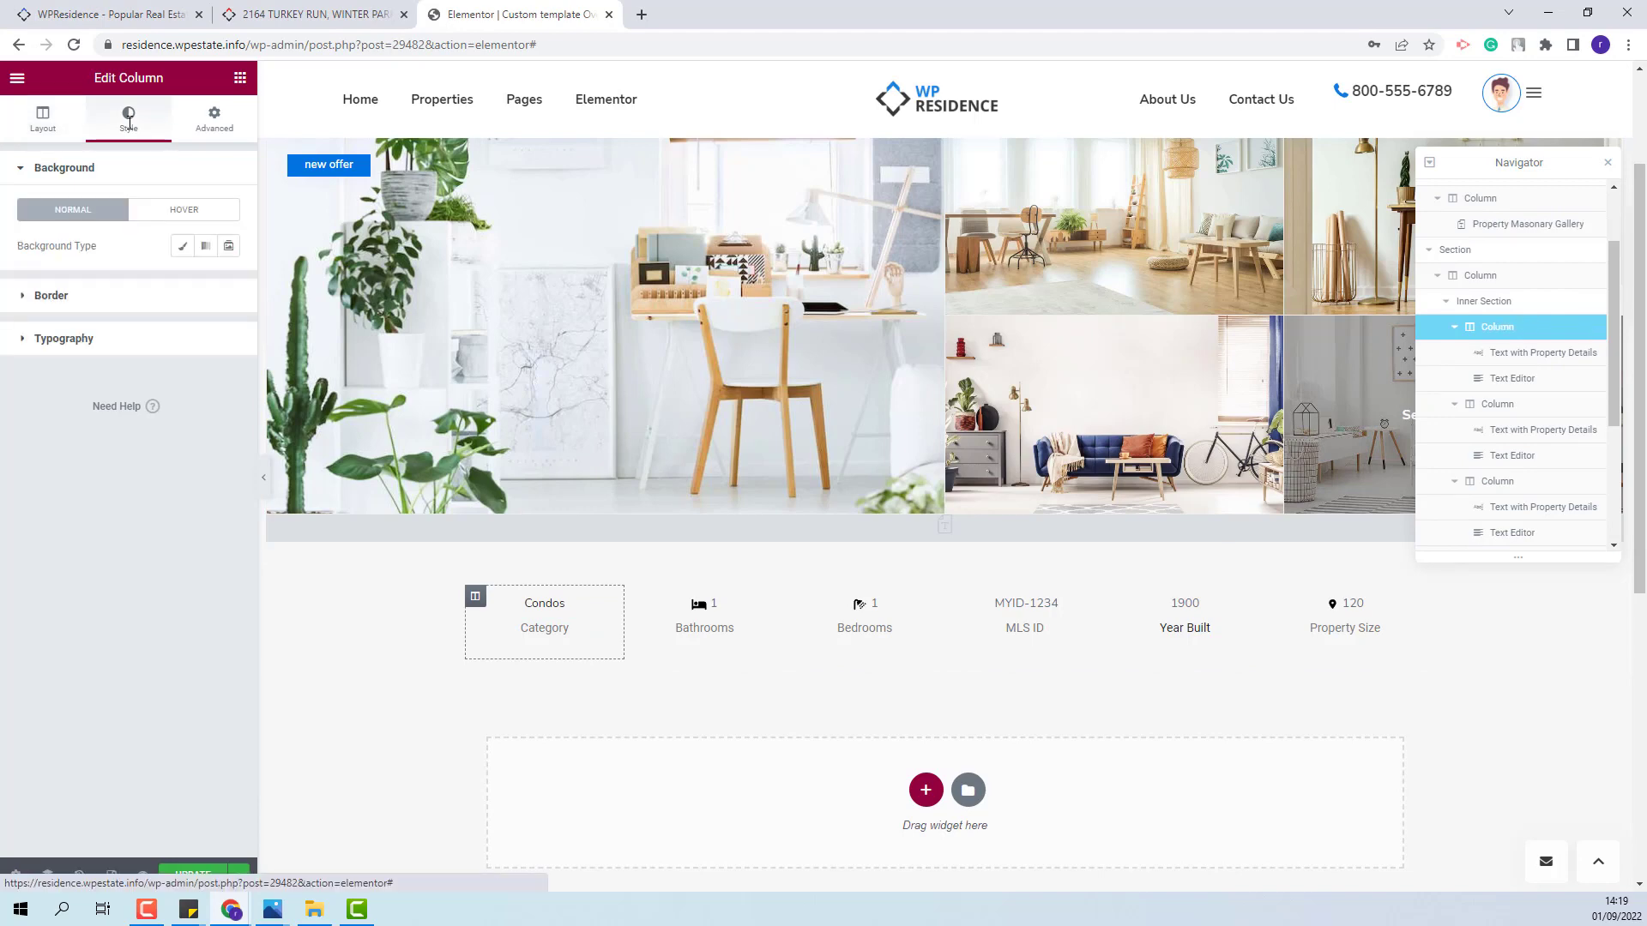
{"action": "left_click", "coordinate": [52, 210]}
{"action": "left_click", "coordinate": [188, 298]}
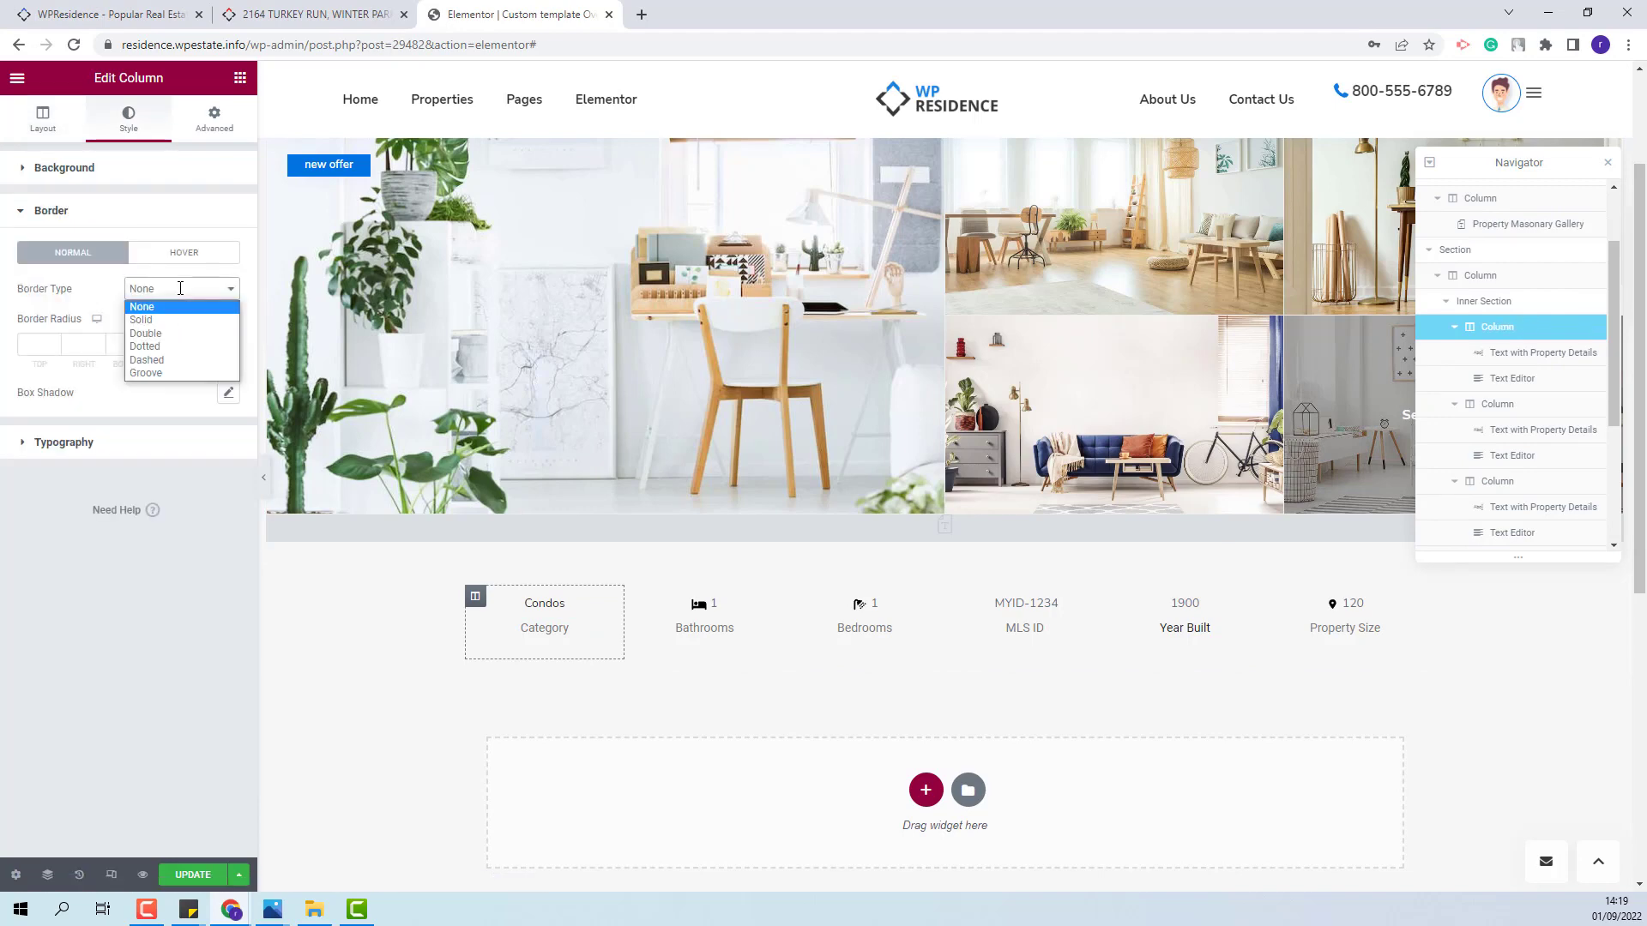
{"action": "left_click", "coordinate": [168, 327]}
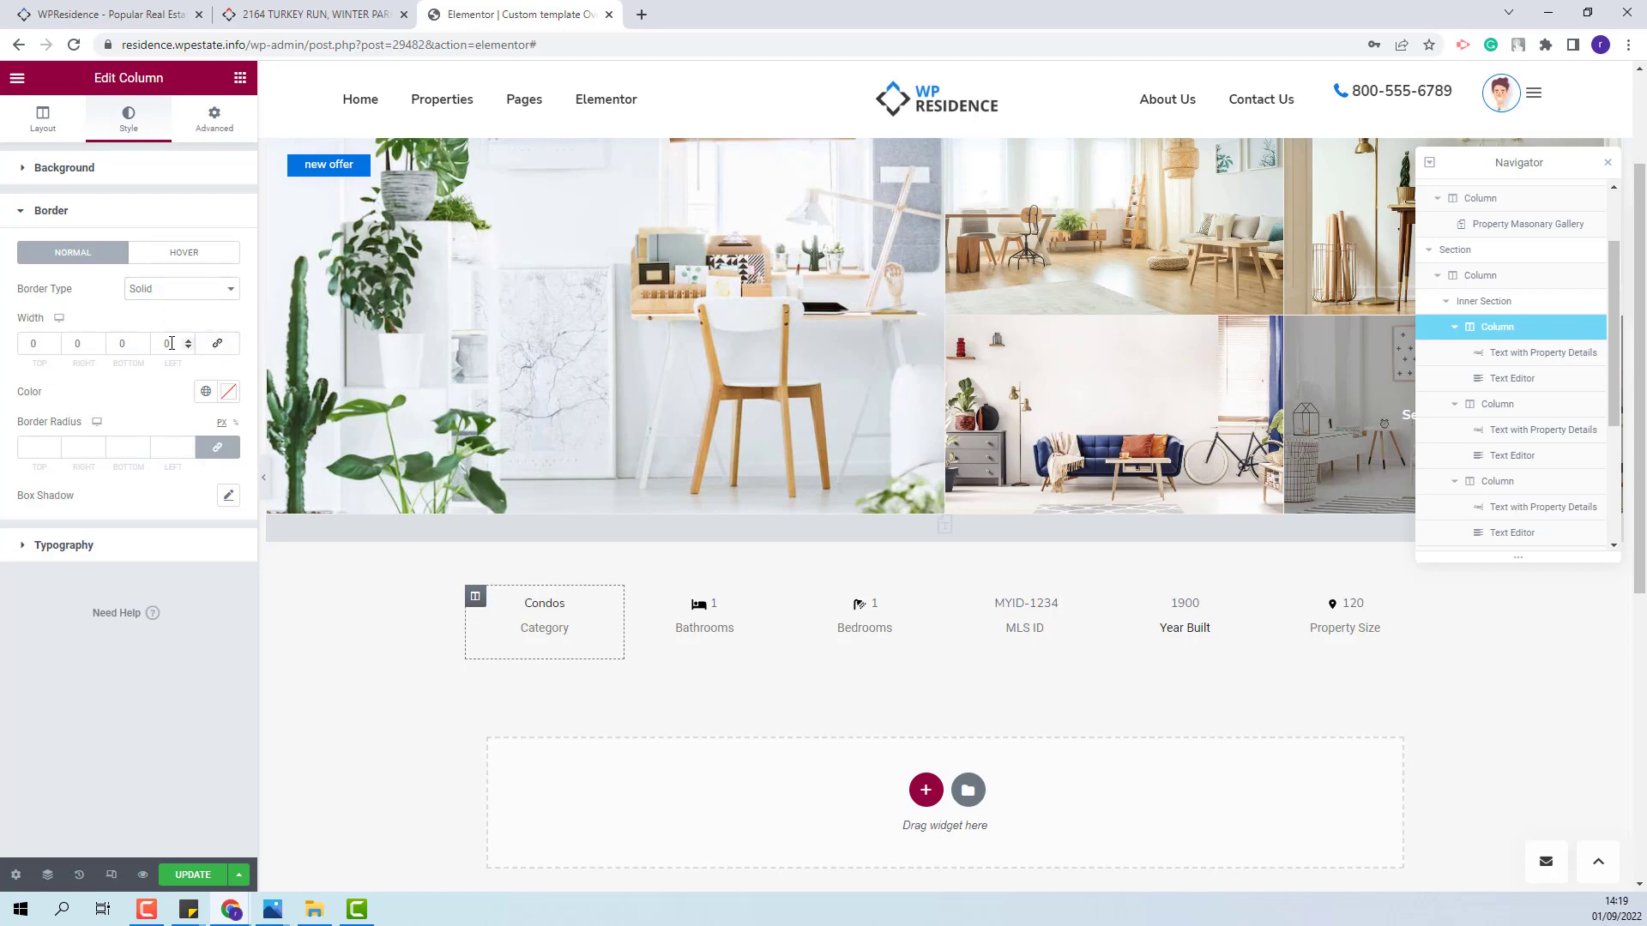
{"action": "left_click", "coordinate": [167, 344]}
{"action": "type", "text": "1"}
{"action": "left_click", "coordinate": [122, 344]}
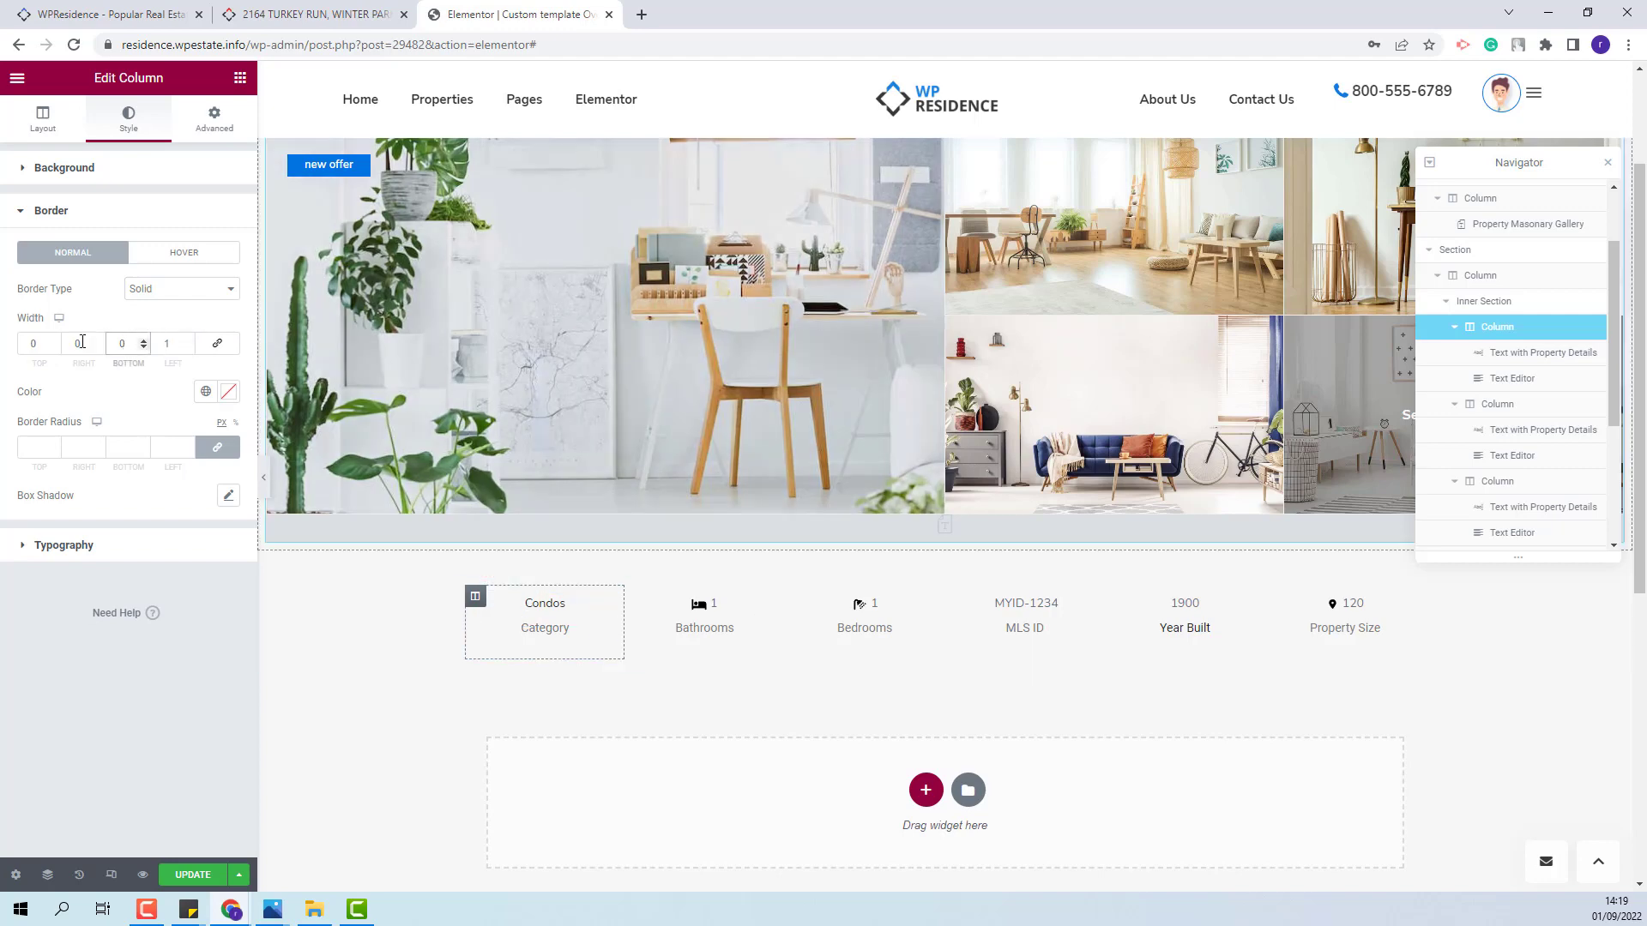
- Set the Bathrooms column's border type to Solid
{"action": "left_click", "coordinate": [635, 596]}
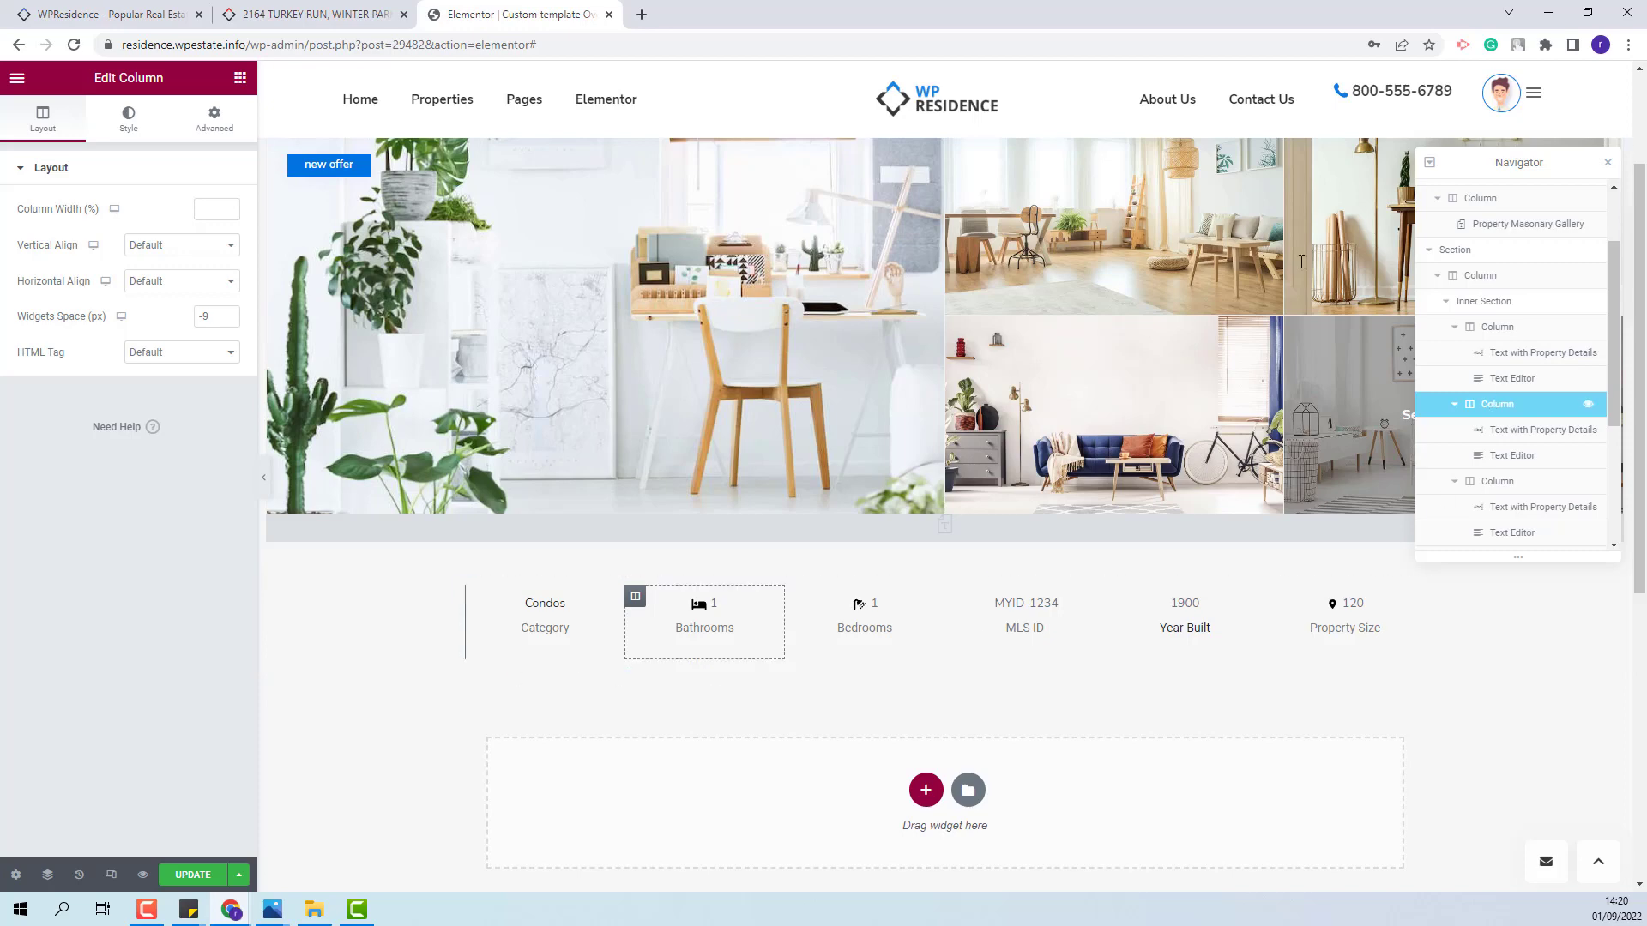
{"action": "left_click", "coordinate": [136, 123]}
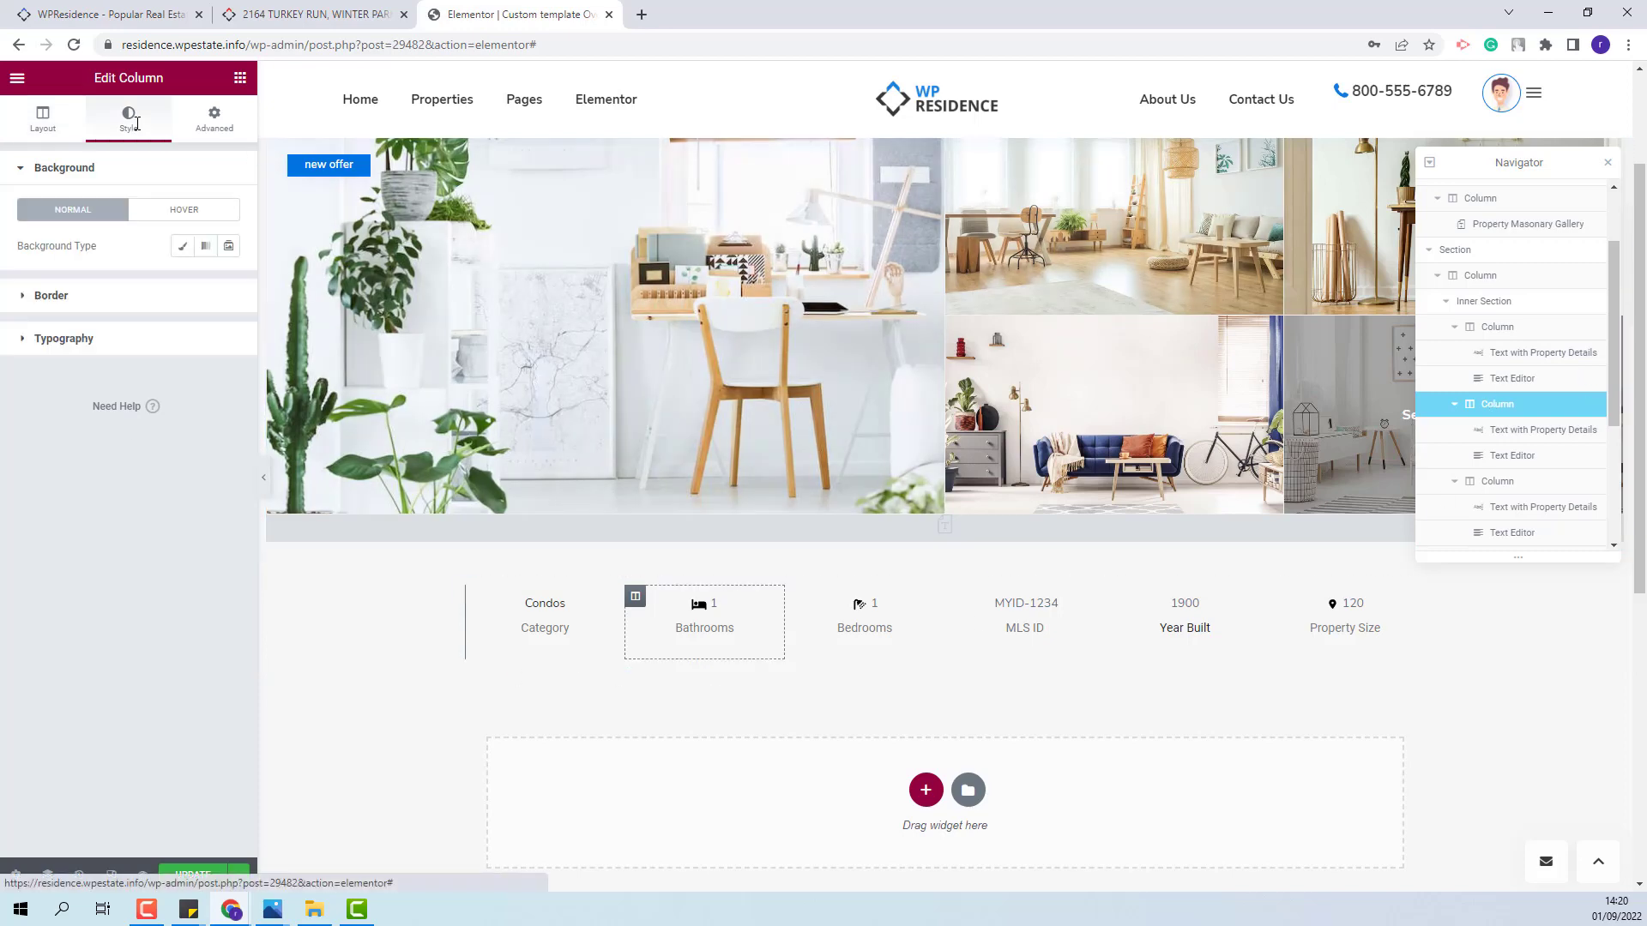
{"action": "left_click", "coordinate": [60, 295]}
{"action": "left_click", "coordinate": [181, 289]}
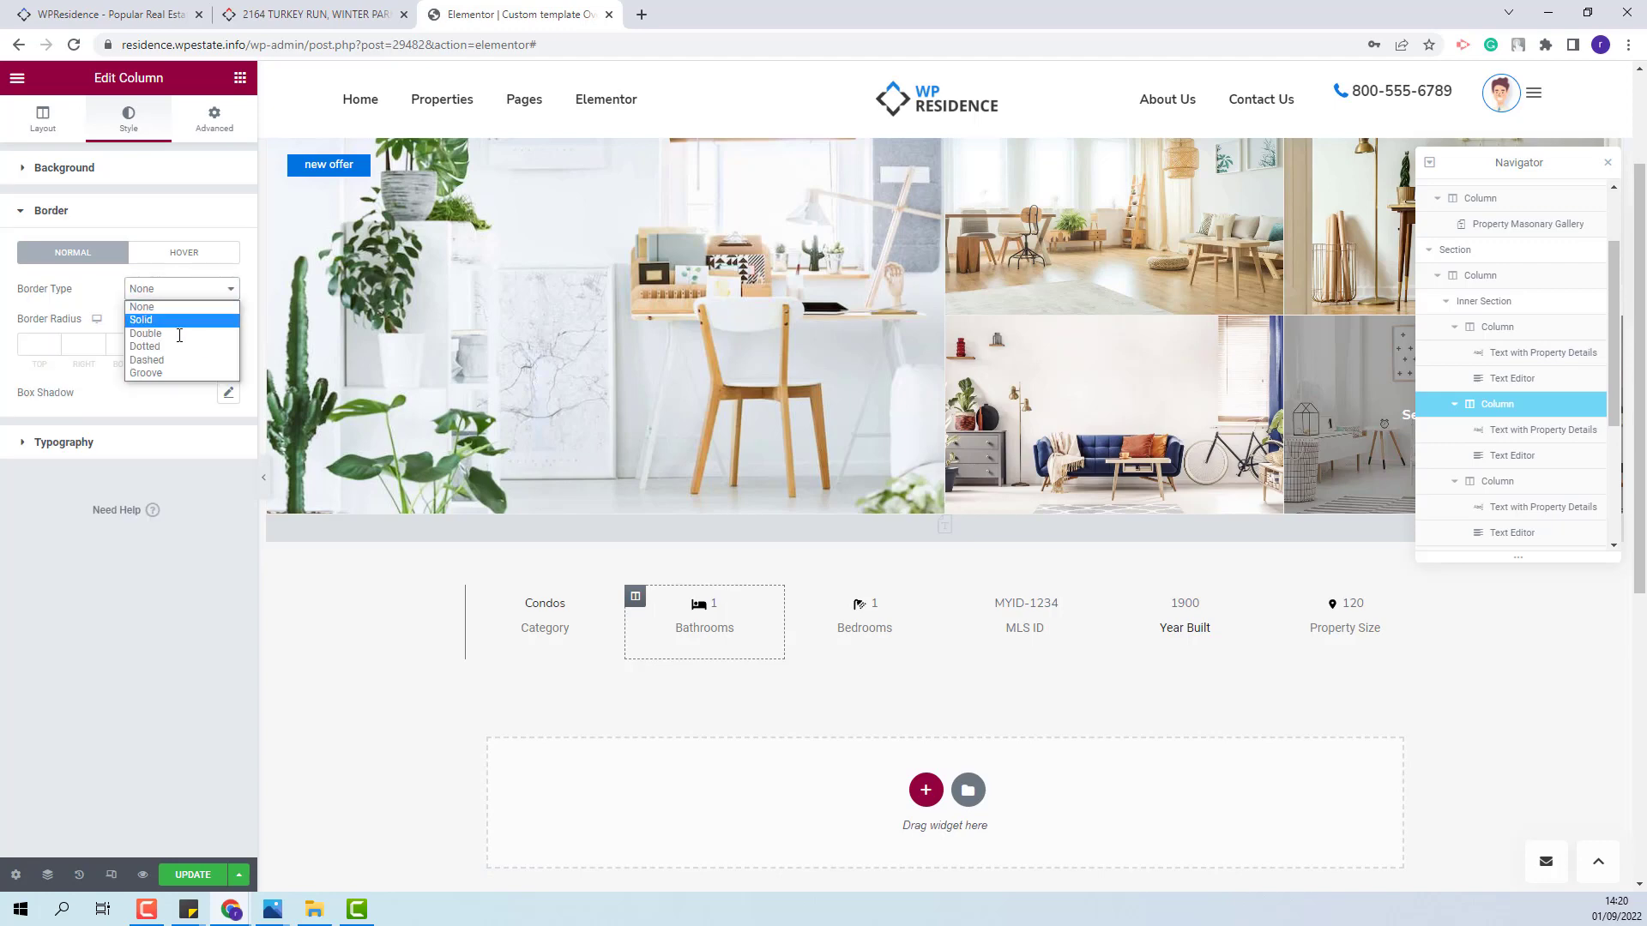
{"action": "left_click", "coordinate": [176, 327]}
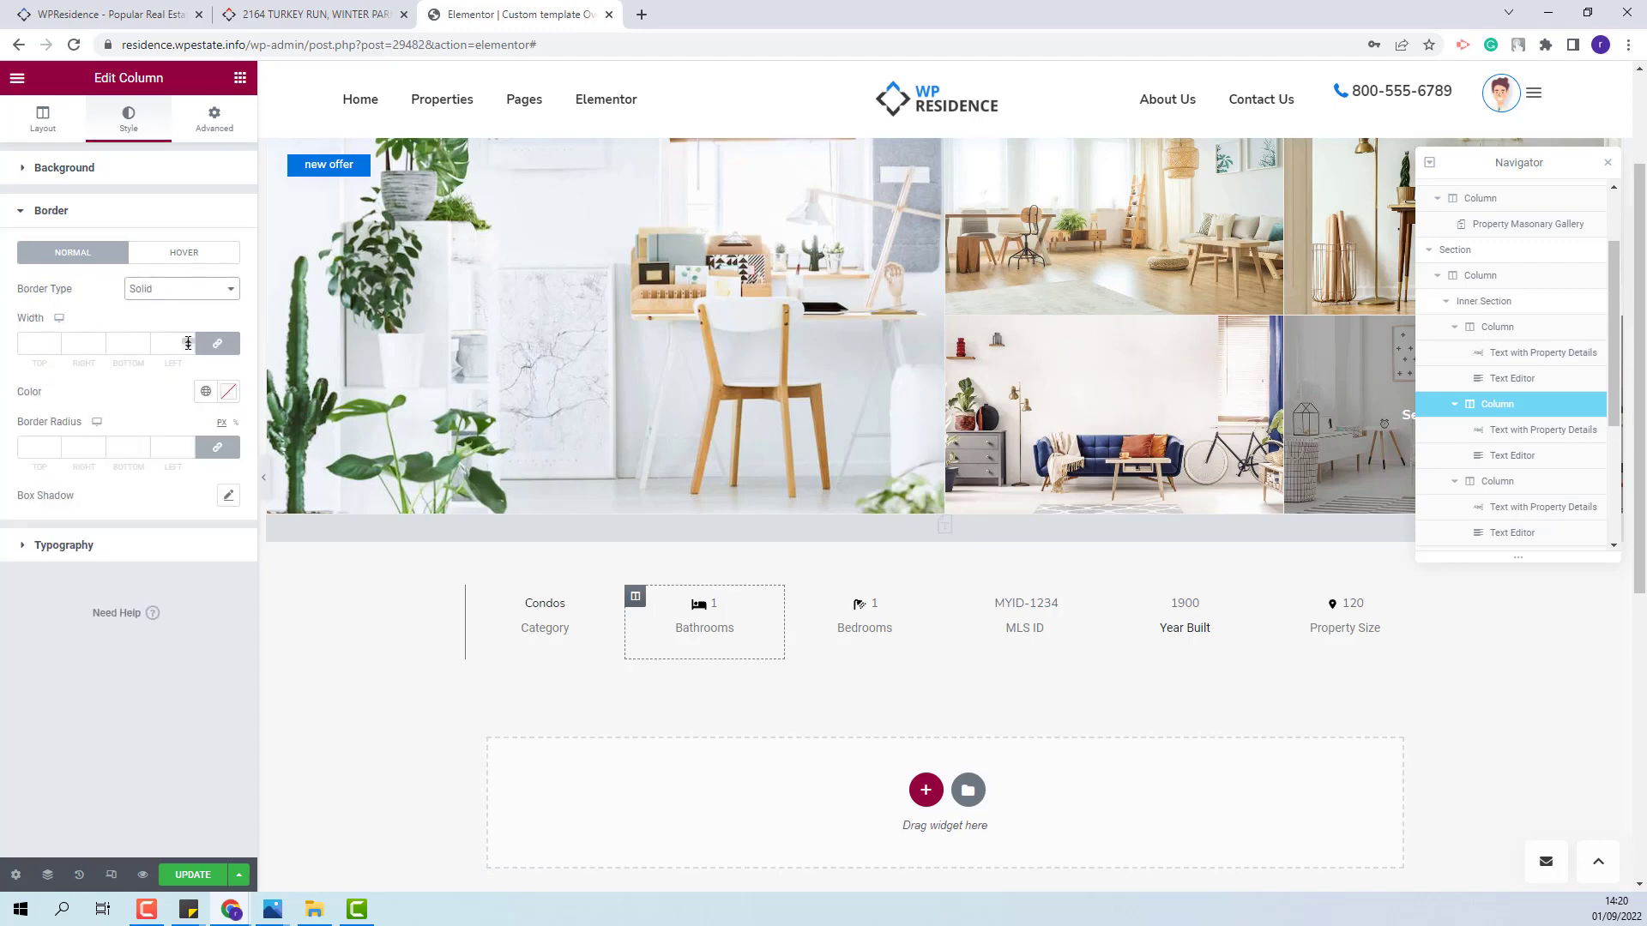
{"action": "left_click", "coordinate": [865, 604]}
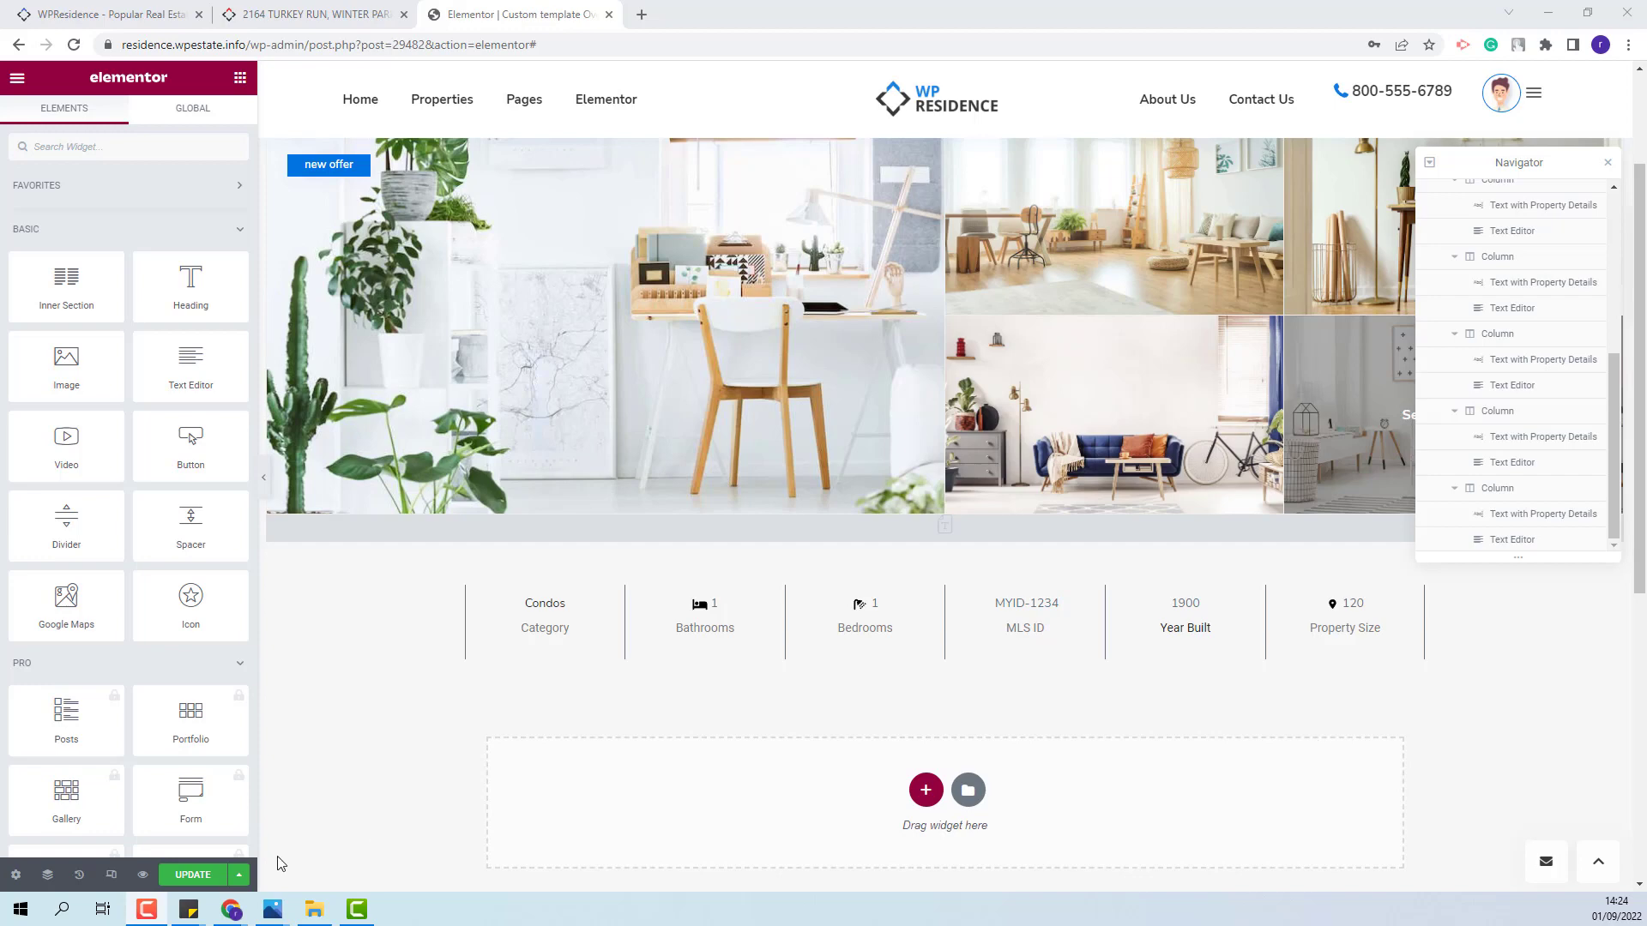
- Save the template with UPDATE and switch to the WordPress Dashboard browser tab
{"action": "left_click", "coordinate": [215, 875]}
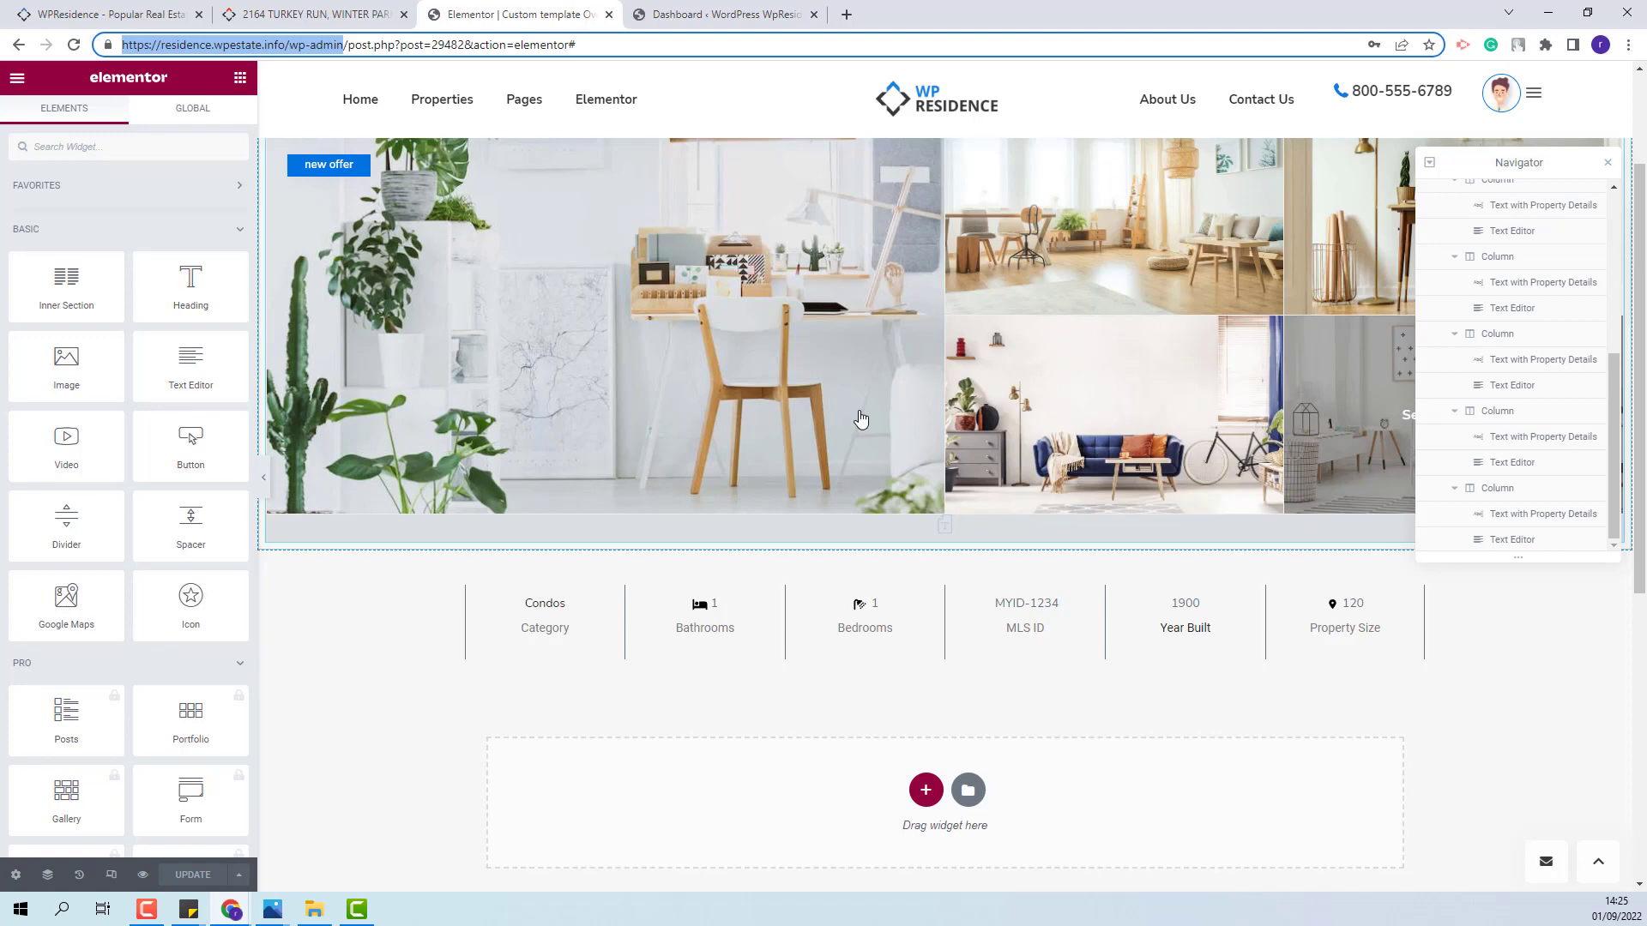
{"action": "key", "text": "ctrl+Tab"}
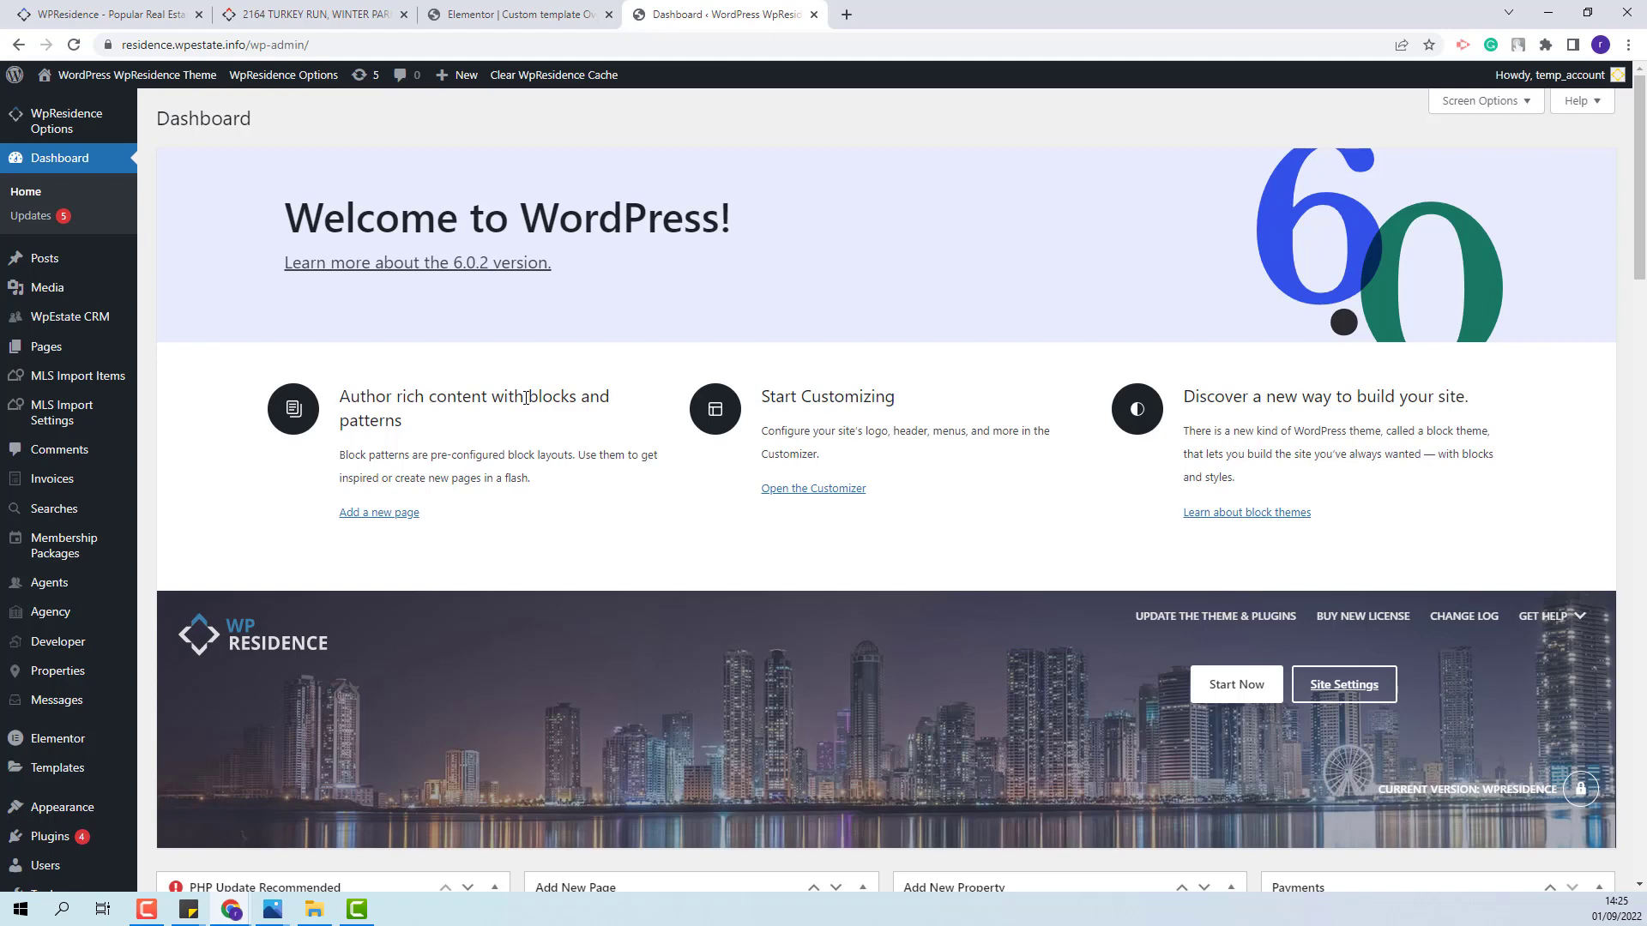
- In WpResidence Design settings, choose Custom template Overview as the property page template, then go to Properties
{"action": "mouse_move", "coordinate": [55, 139]}
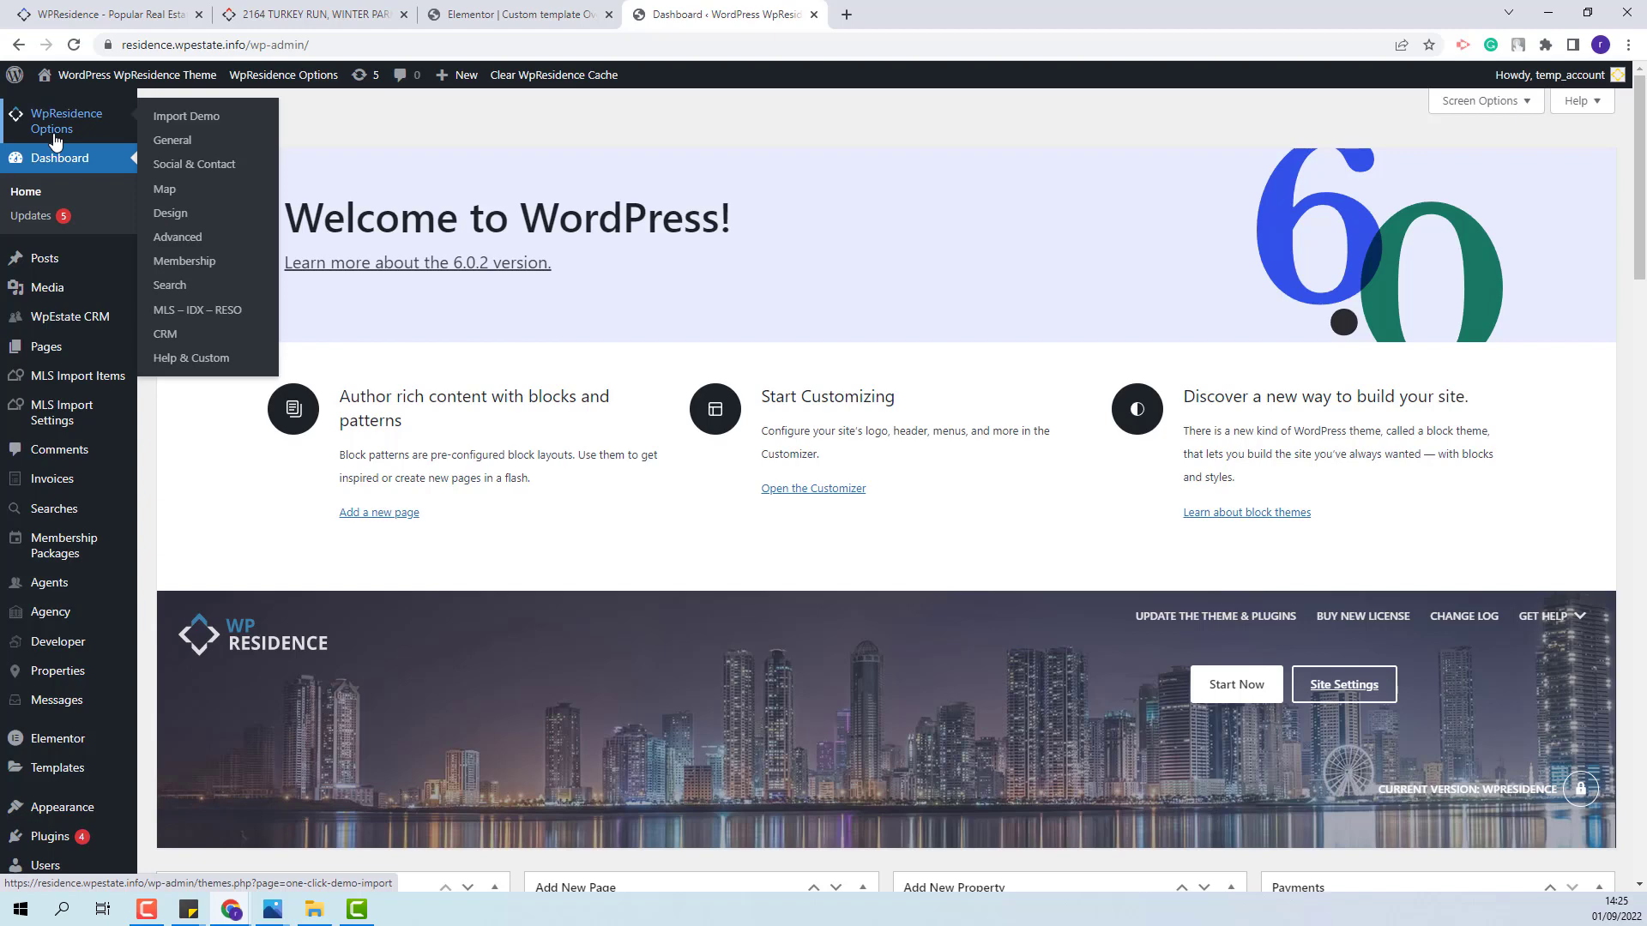
{"action": "left_click", "coordinate": [171, 213]}
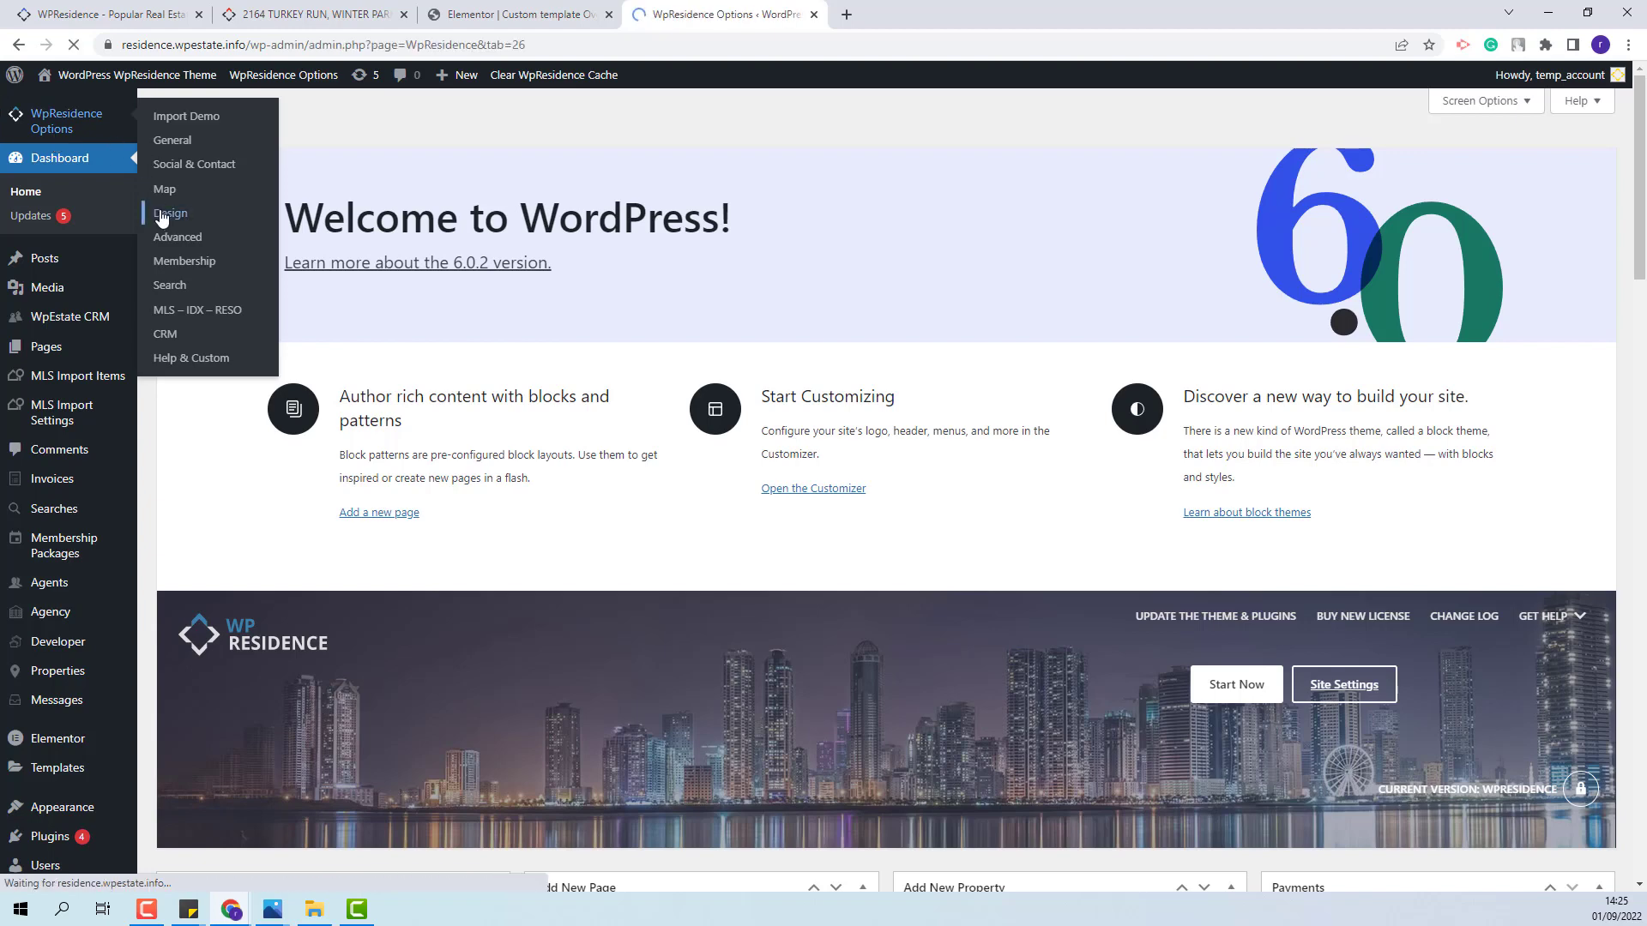
{"action": "left_click", "coordinate": [759, 470]}
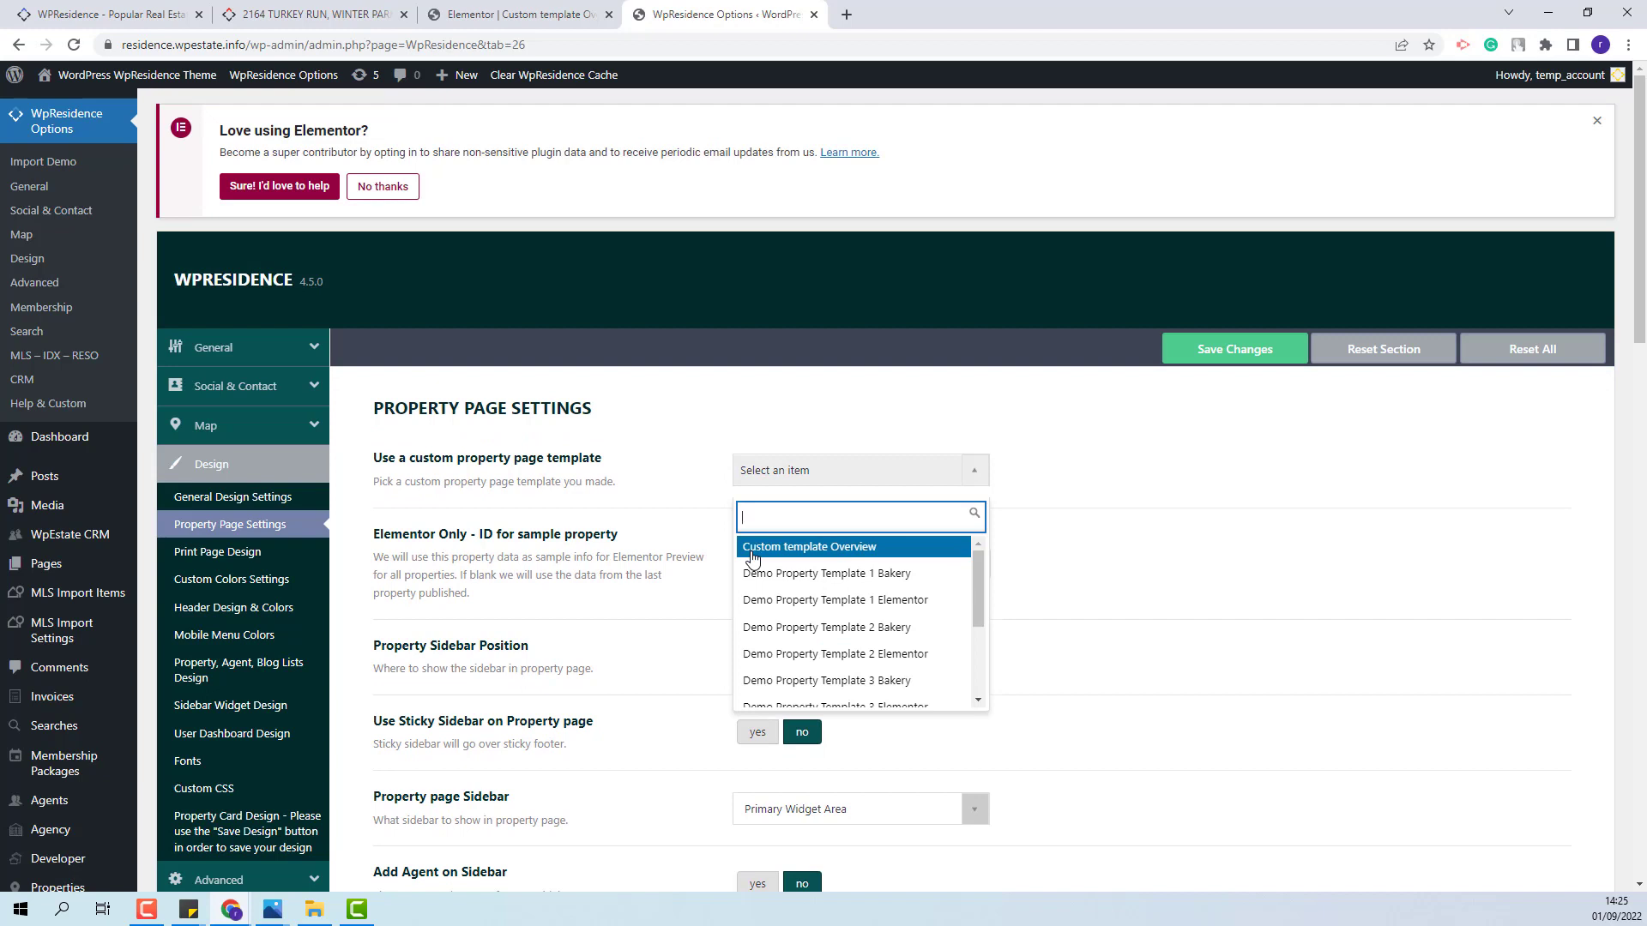
{"action": "left_click", "coordinate": [753, 553]}
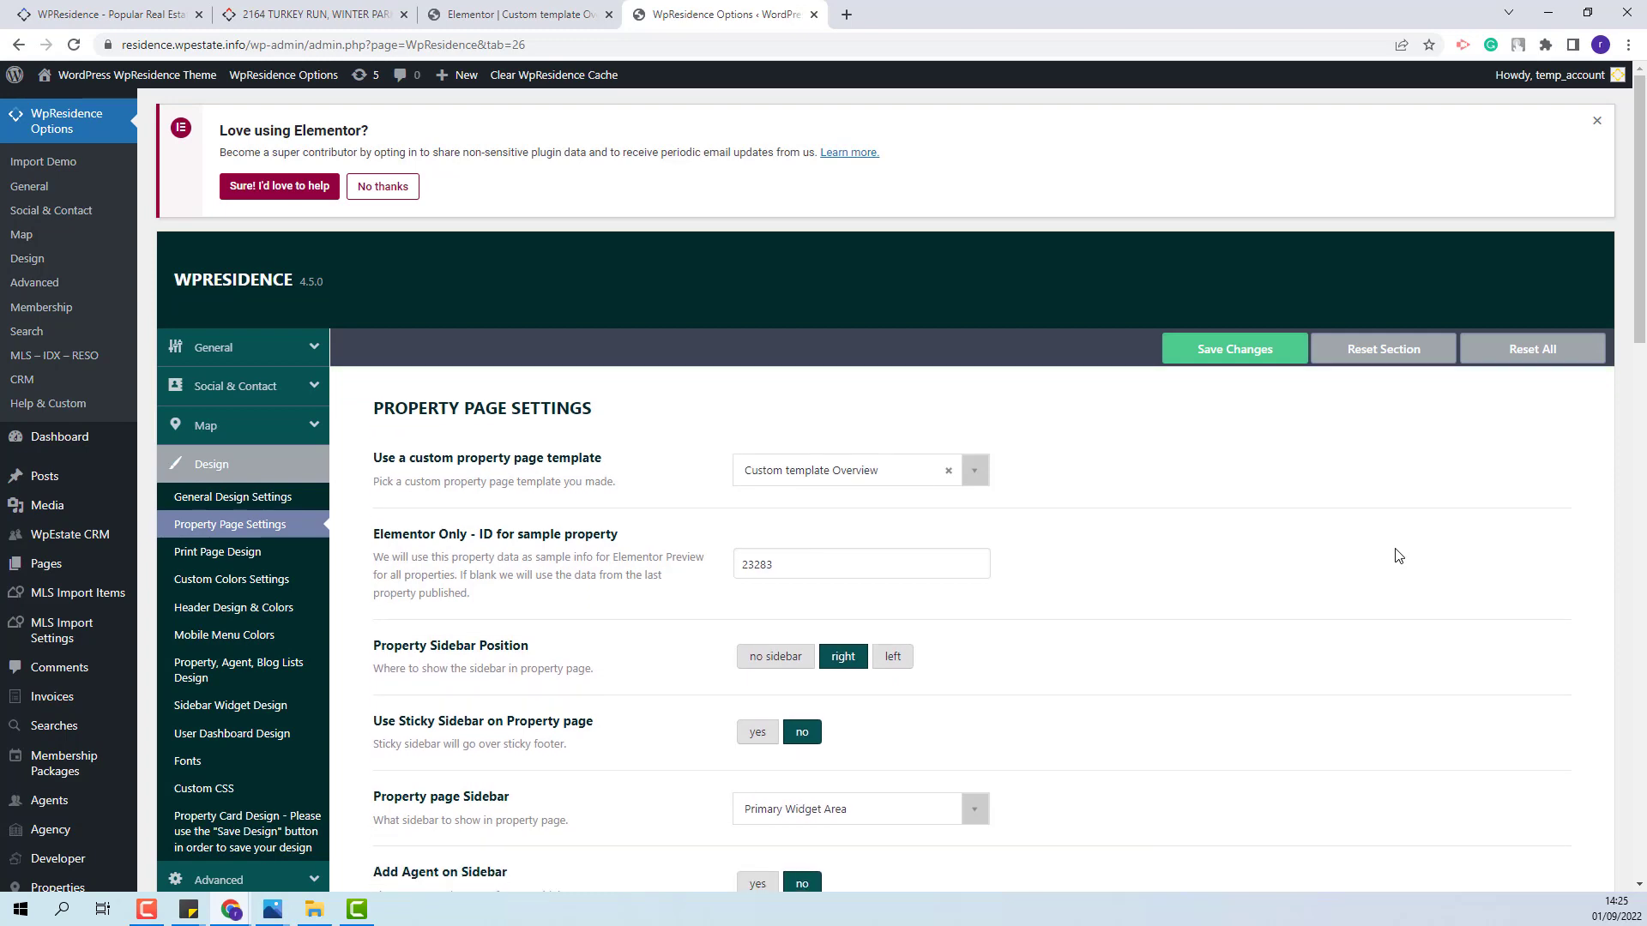
{"action": "left_click", "coordinate": [51, 887]}
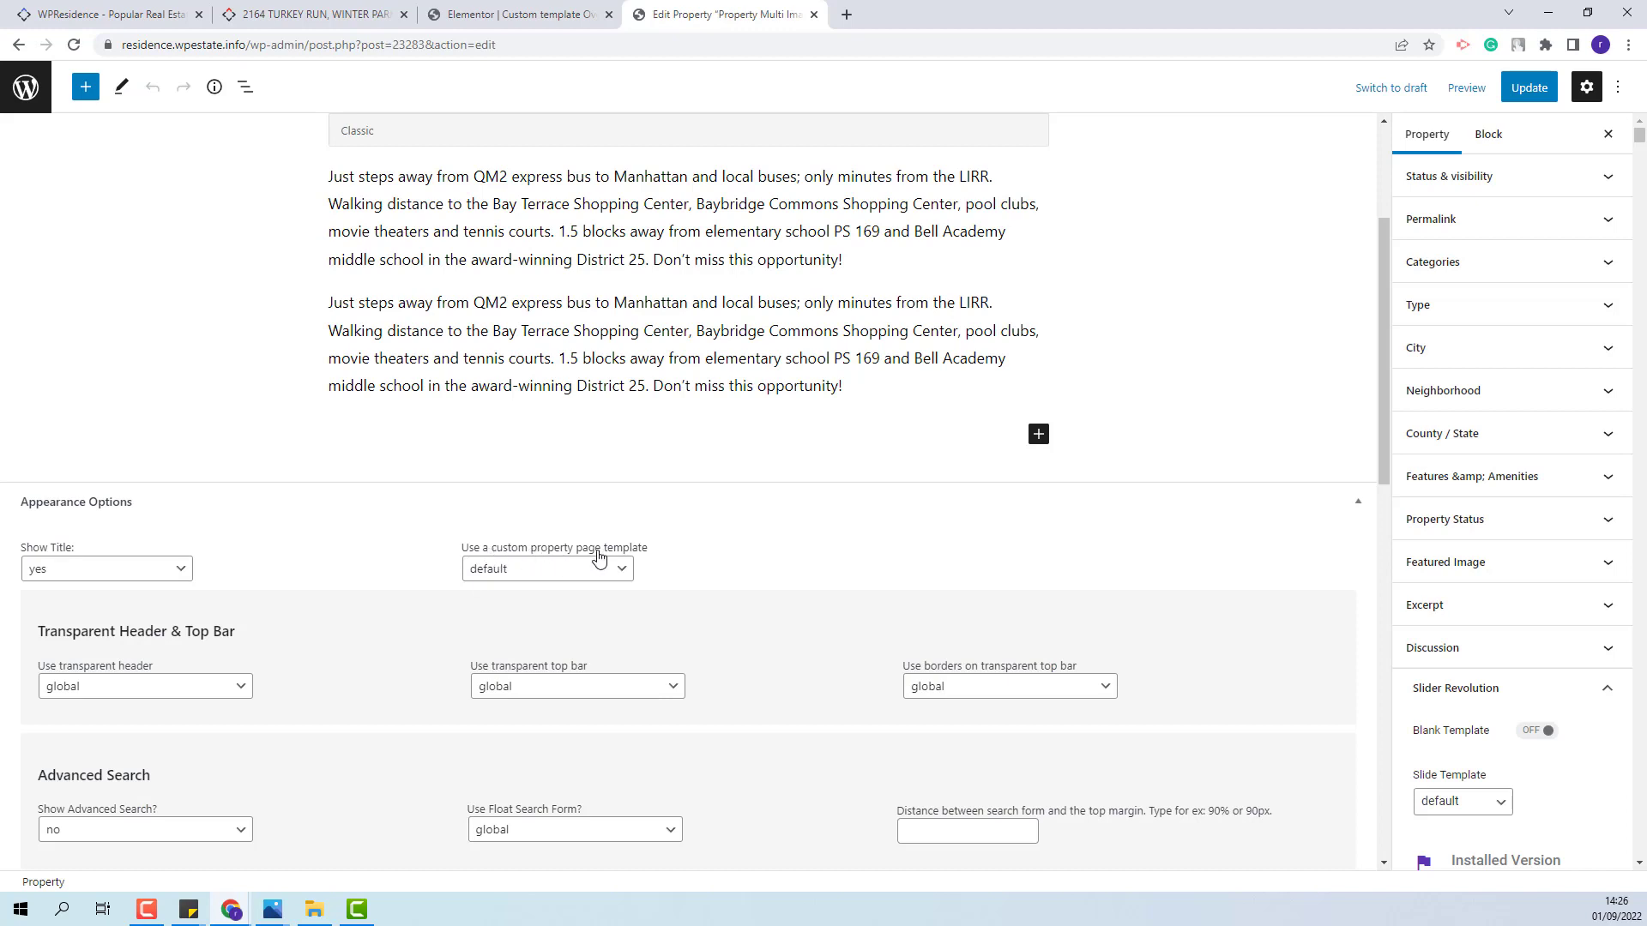
- Choose Custom template Overview as the property's custom page template under Appearance Options
{"action": "left_click", "coordinate": [621, 570]}
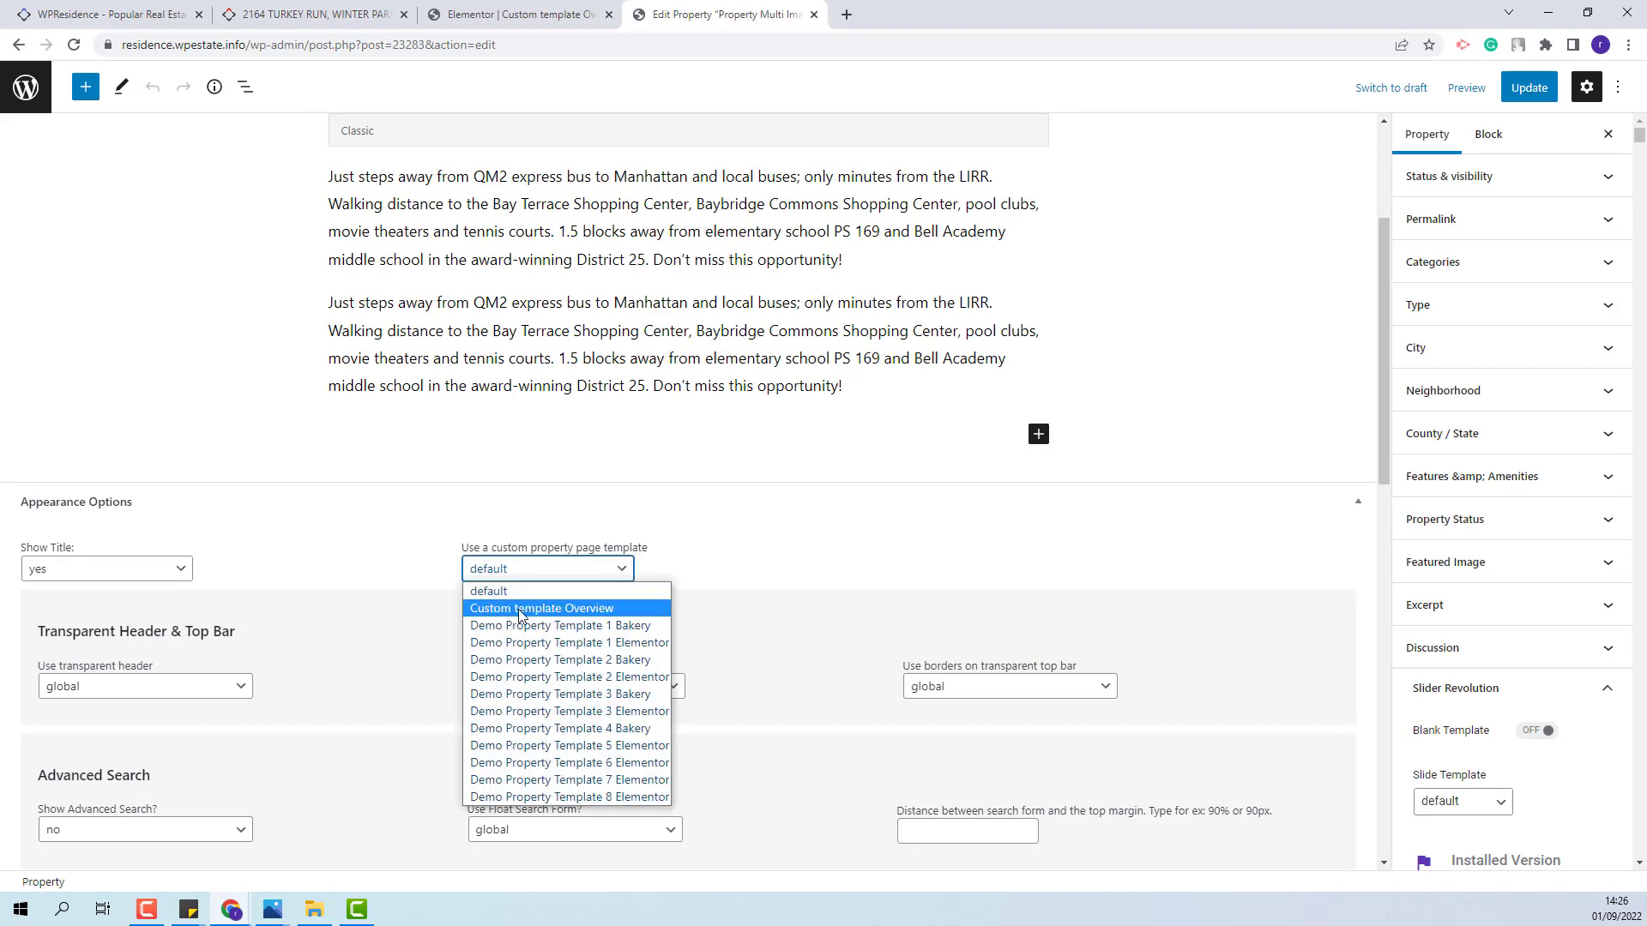
{"action": "left_click", "coordinate": [520, 610]}
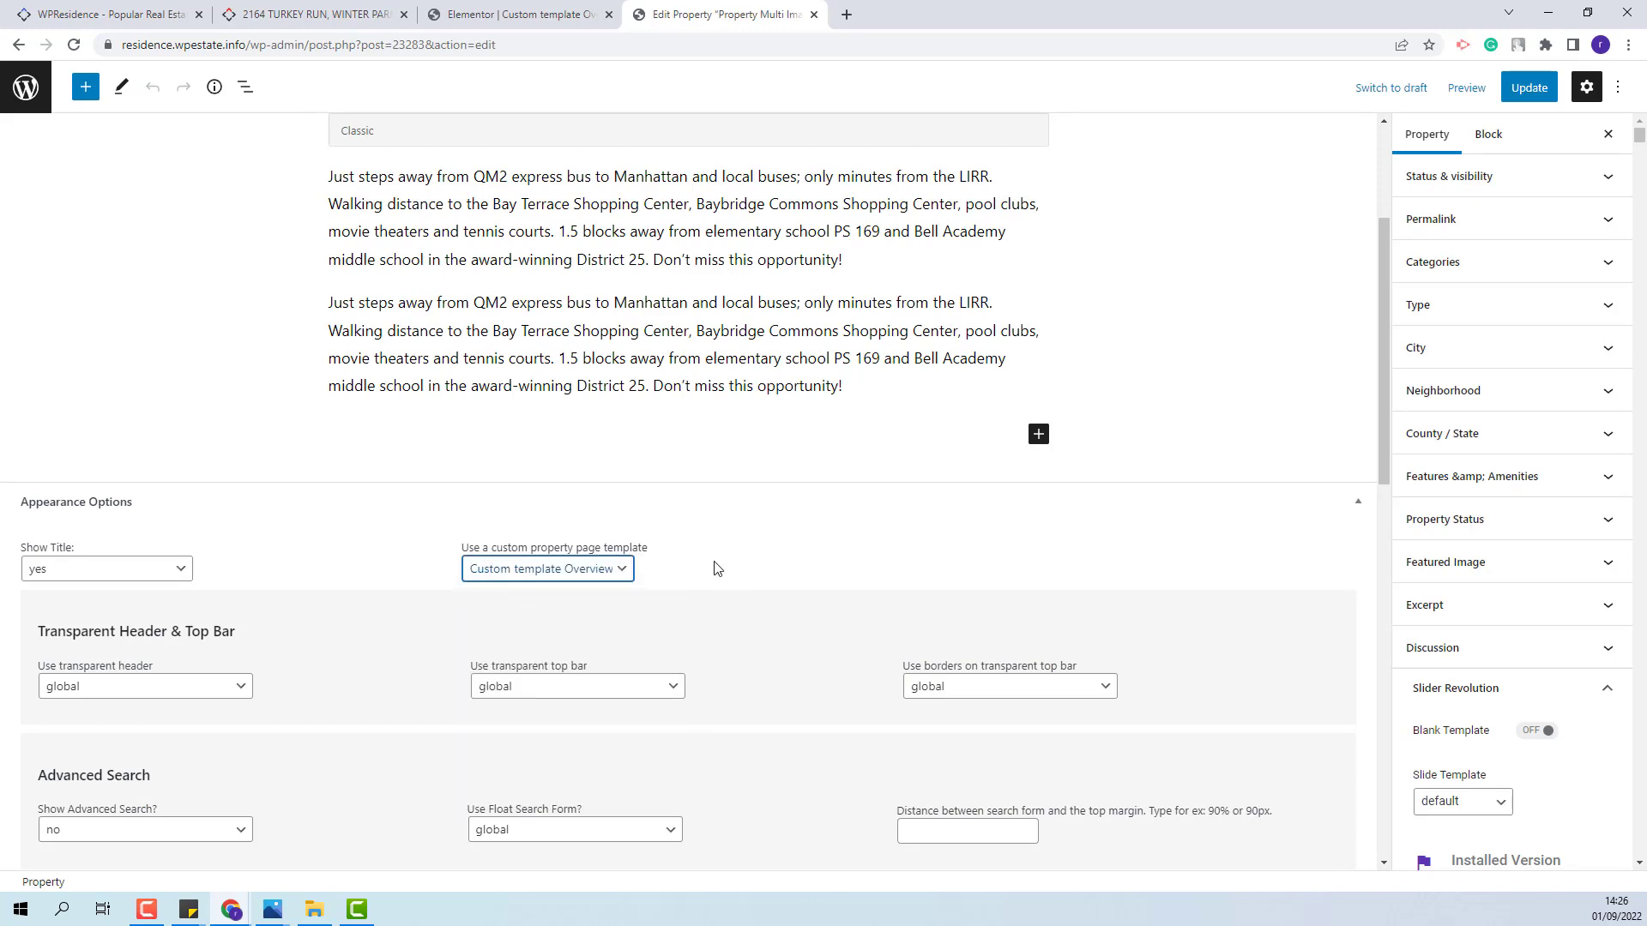